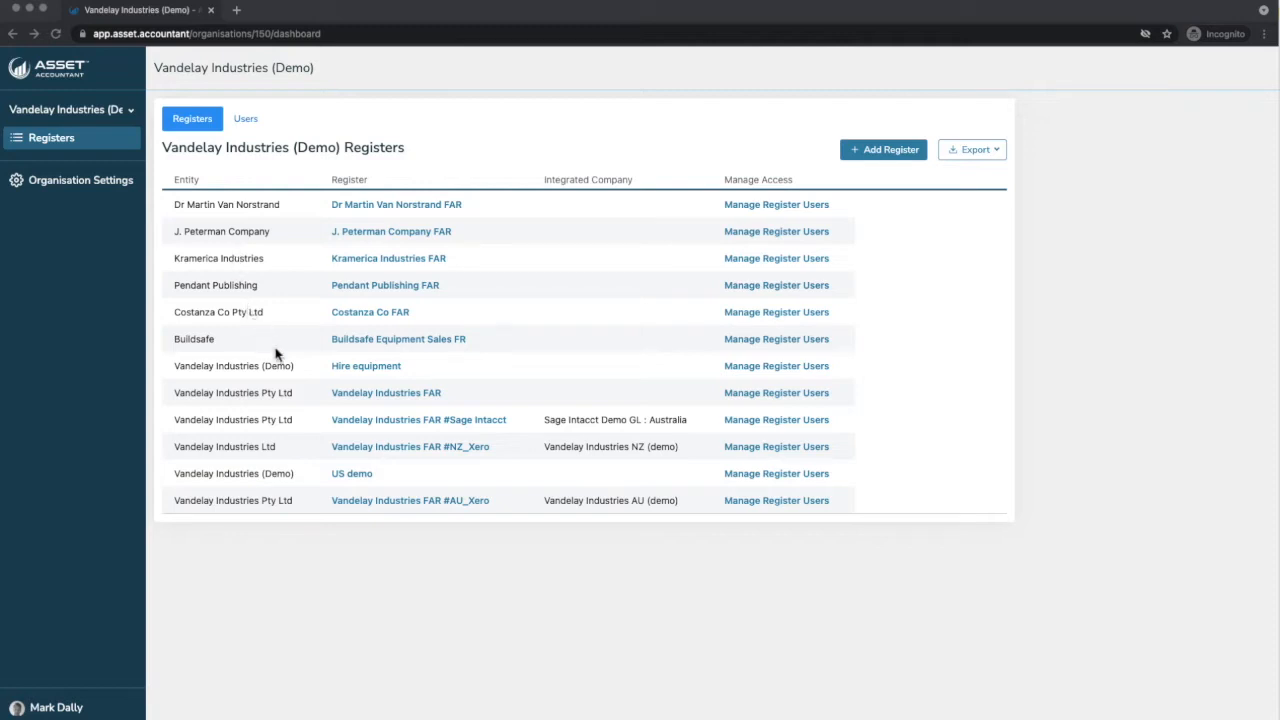
# Step: Open the Vandelay Industries FAR #AU_Xero register and view the assets in the Machinery and Equipment group, collapsing the group again
pyautogui.click(443, 503)
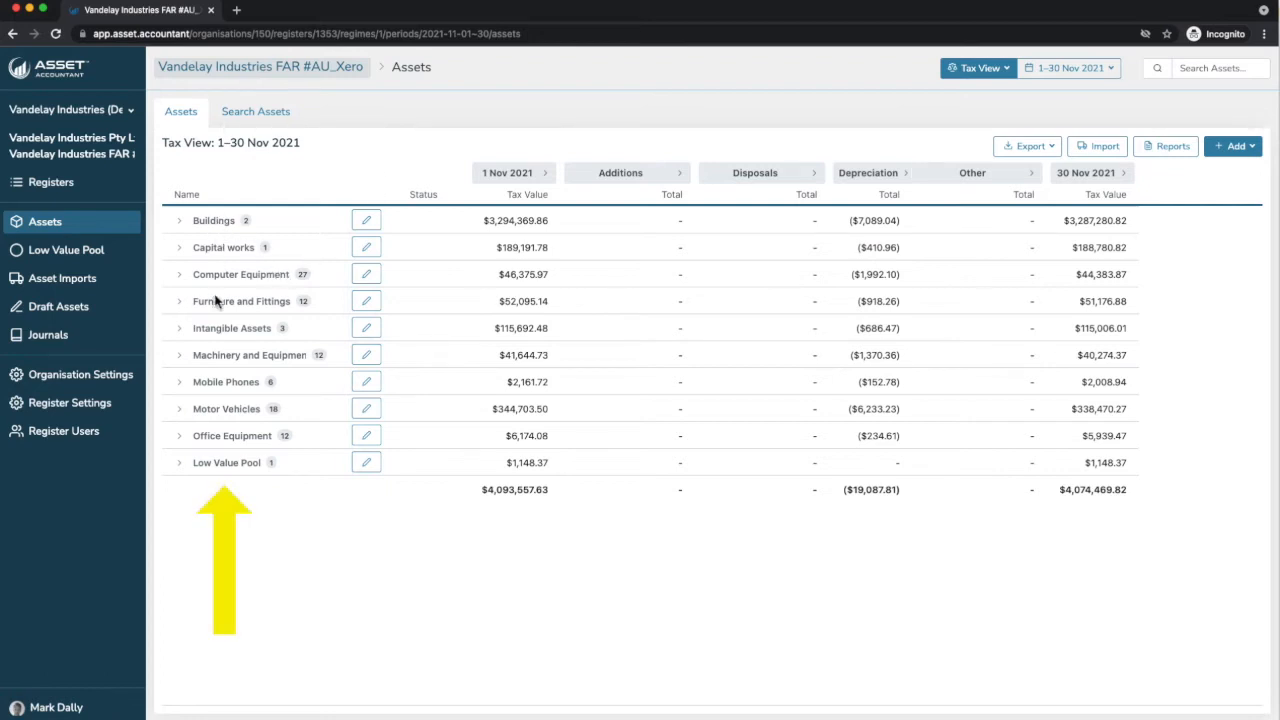
pyautogui.click(180, 357)
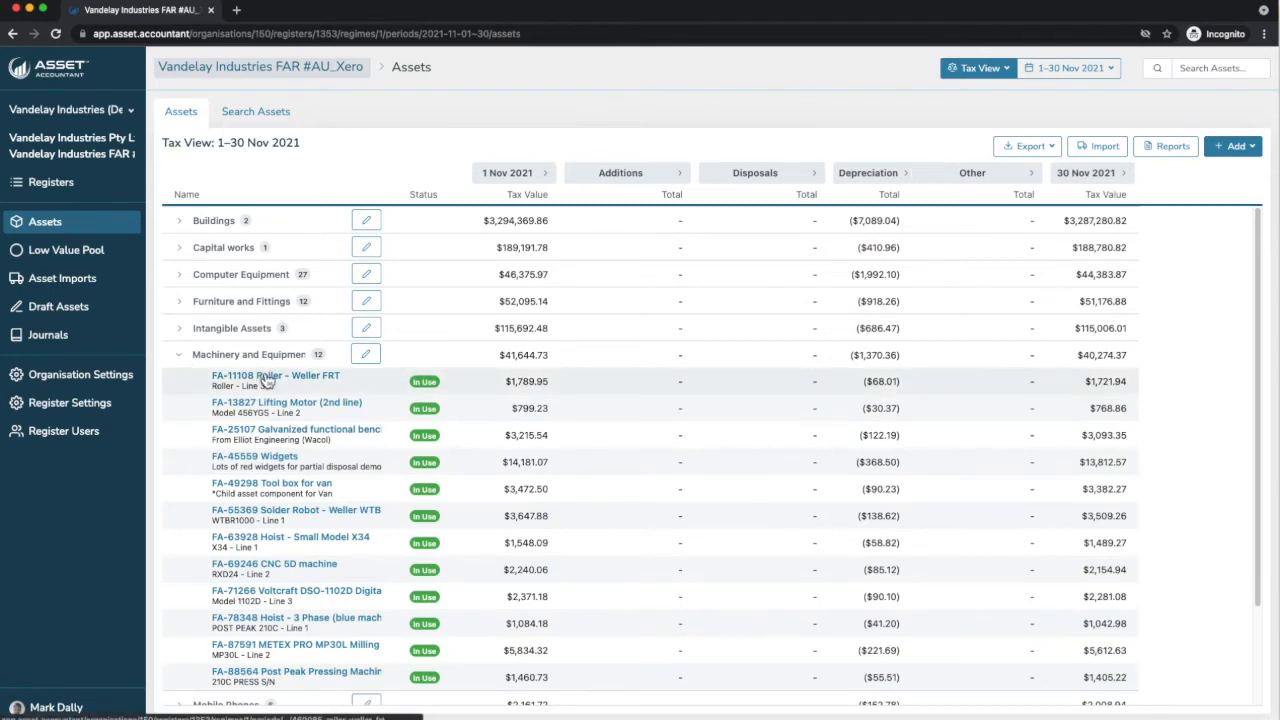
pyautogui.scroll(-1, 265, 380)
pyautogui.click(180, 346)
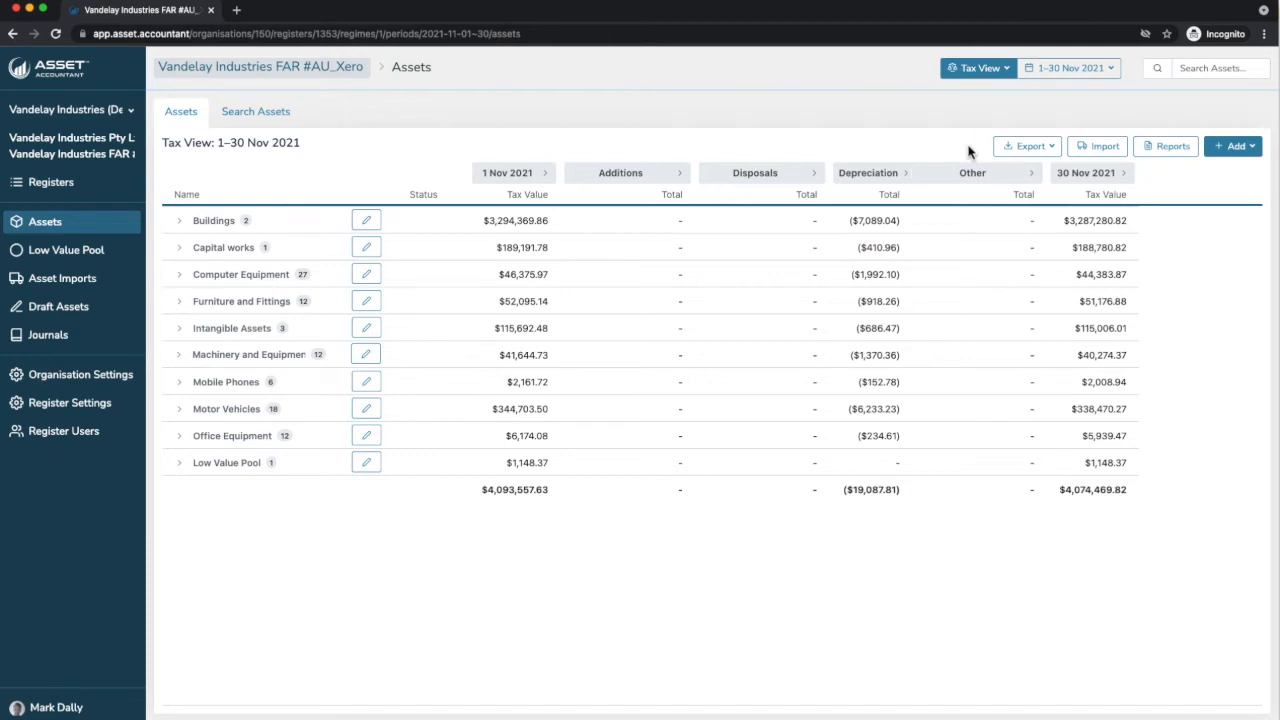
# Step: Search the register's assets for "server", check the available filters, and clear the search to return to the asset group list
pyautogui.click(1205, 68)
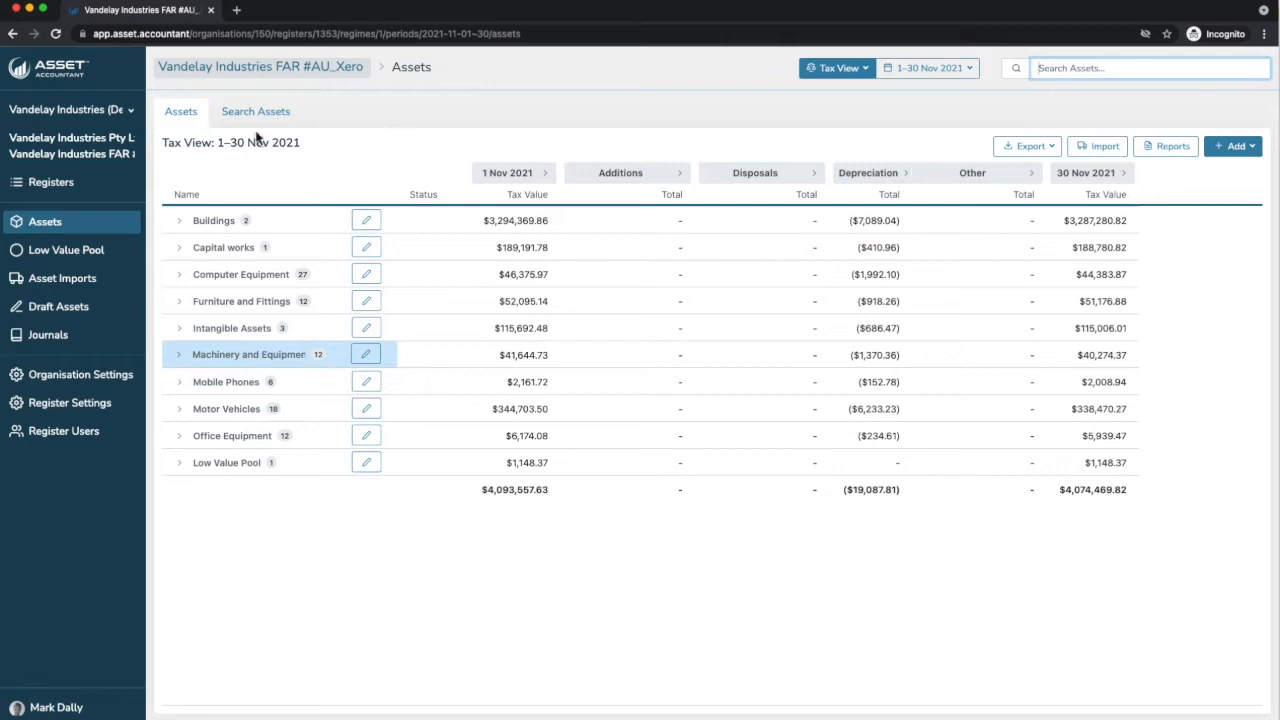
pyautogui.click(245, 120)
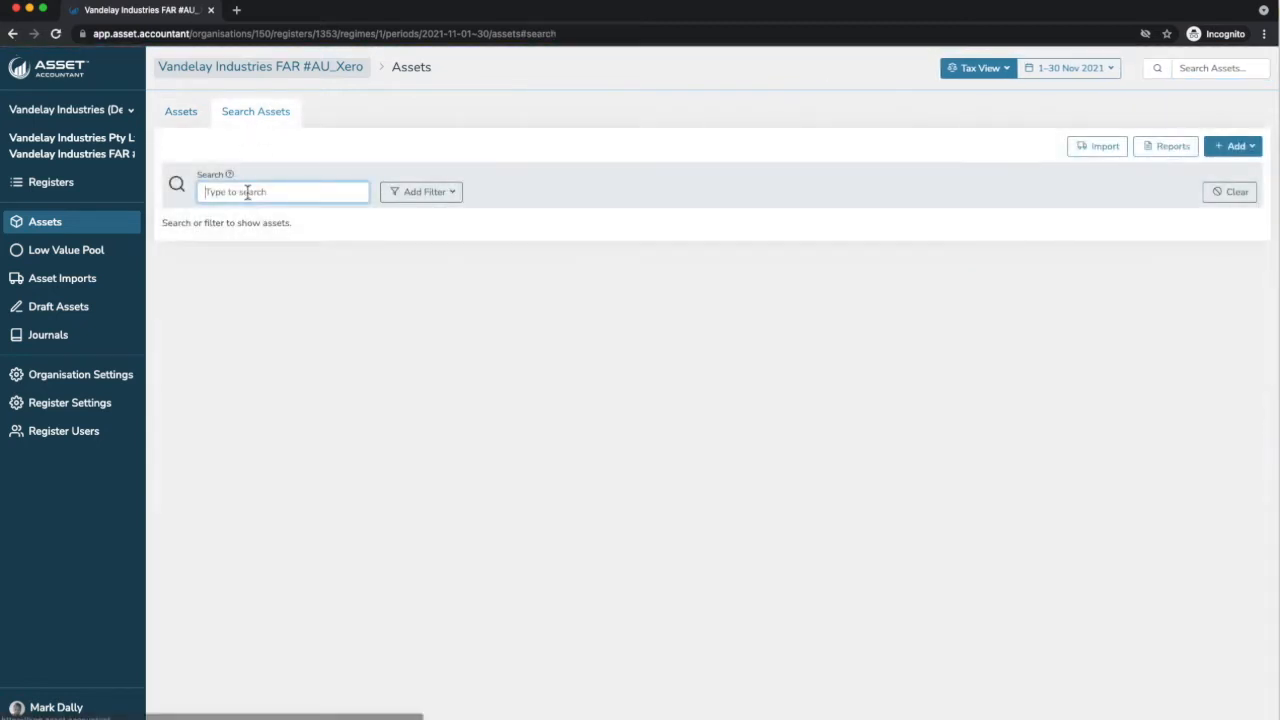
pyautogui.write('server')
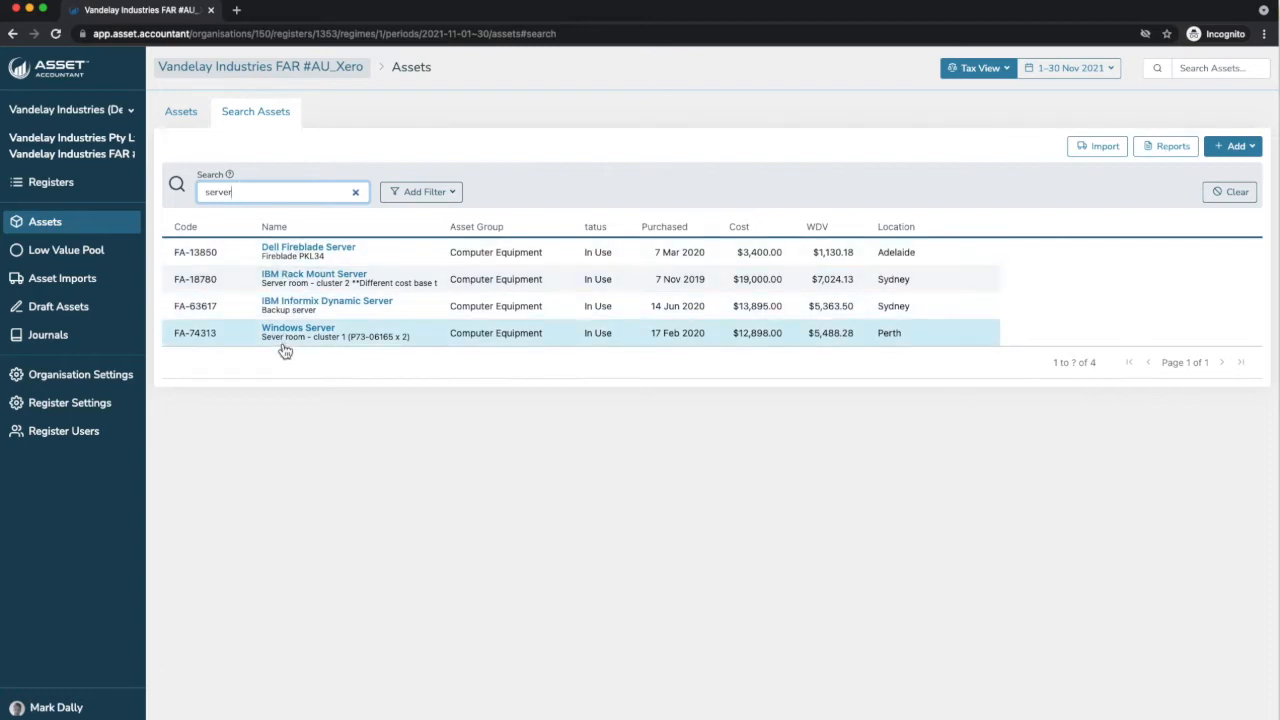
pyautogui.click(438, 192)
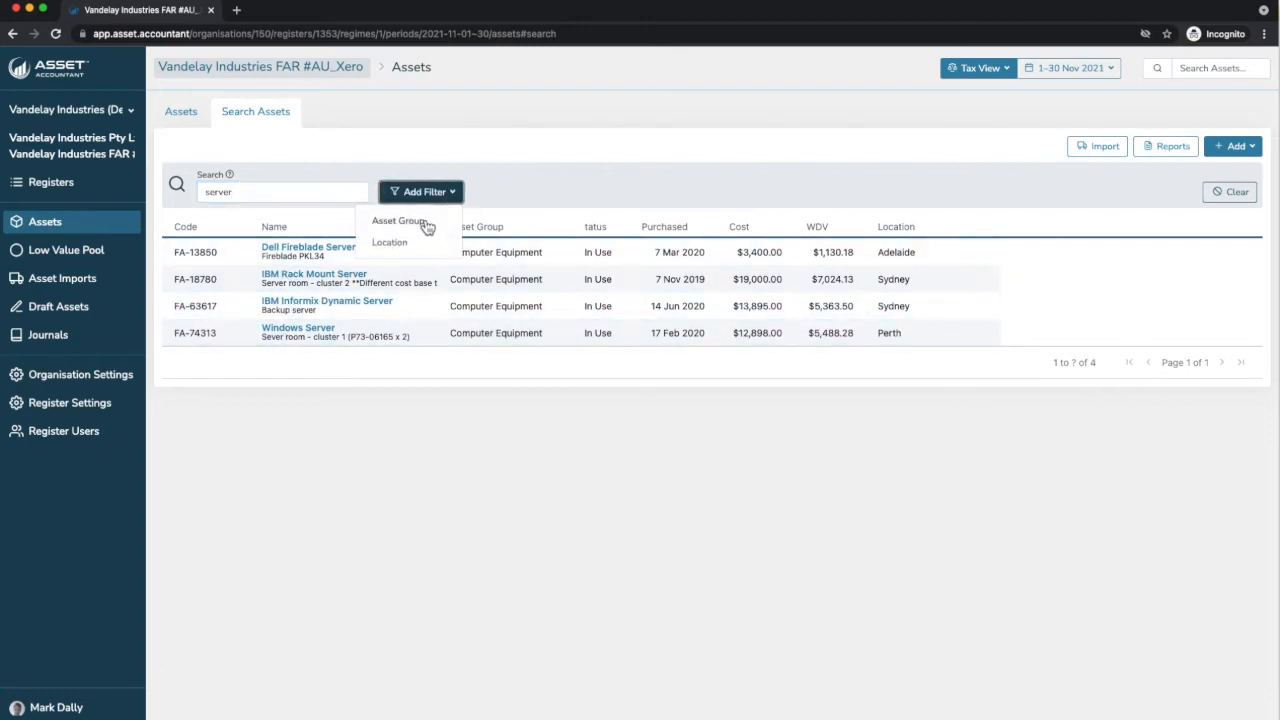
pyautogui.doubleClick(303, 195)
pyautogui.press('BackSpace')
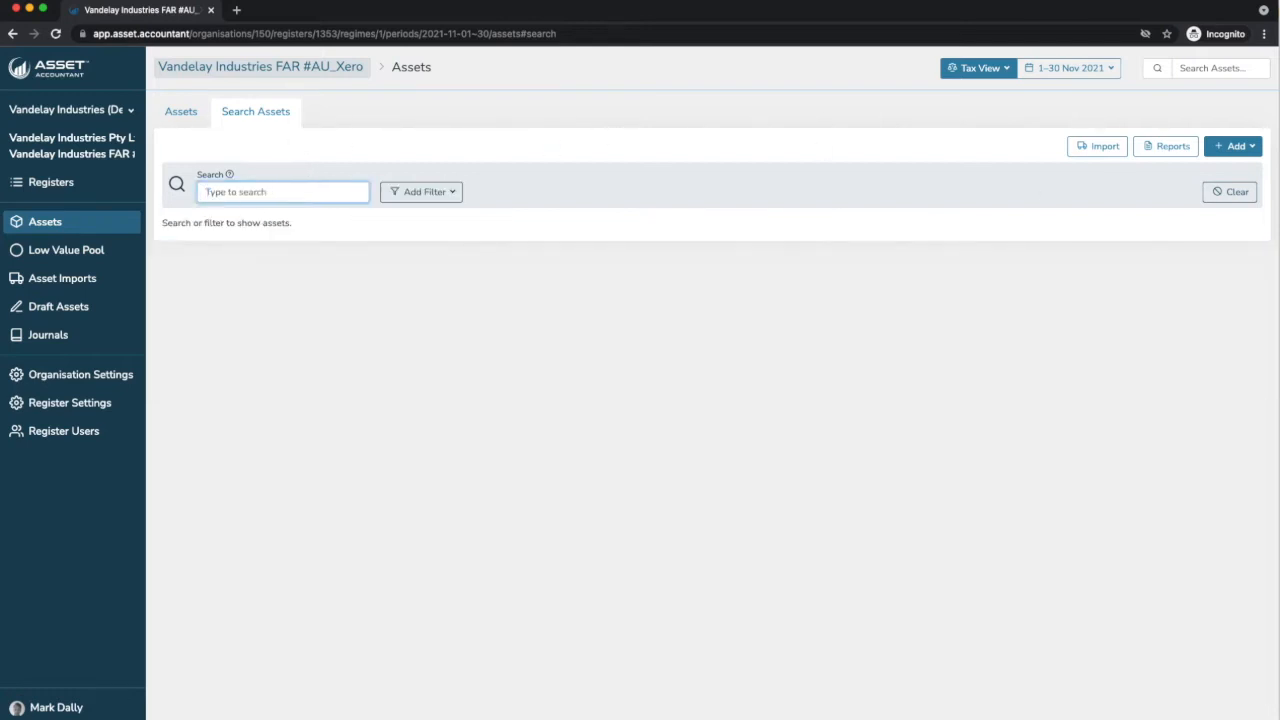
pyautogui.click(1250, 192)
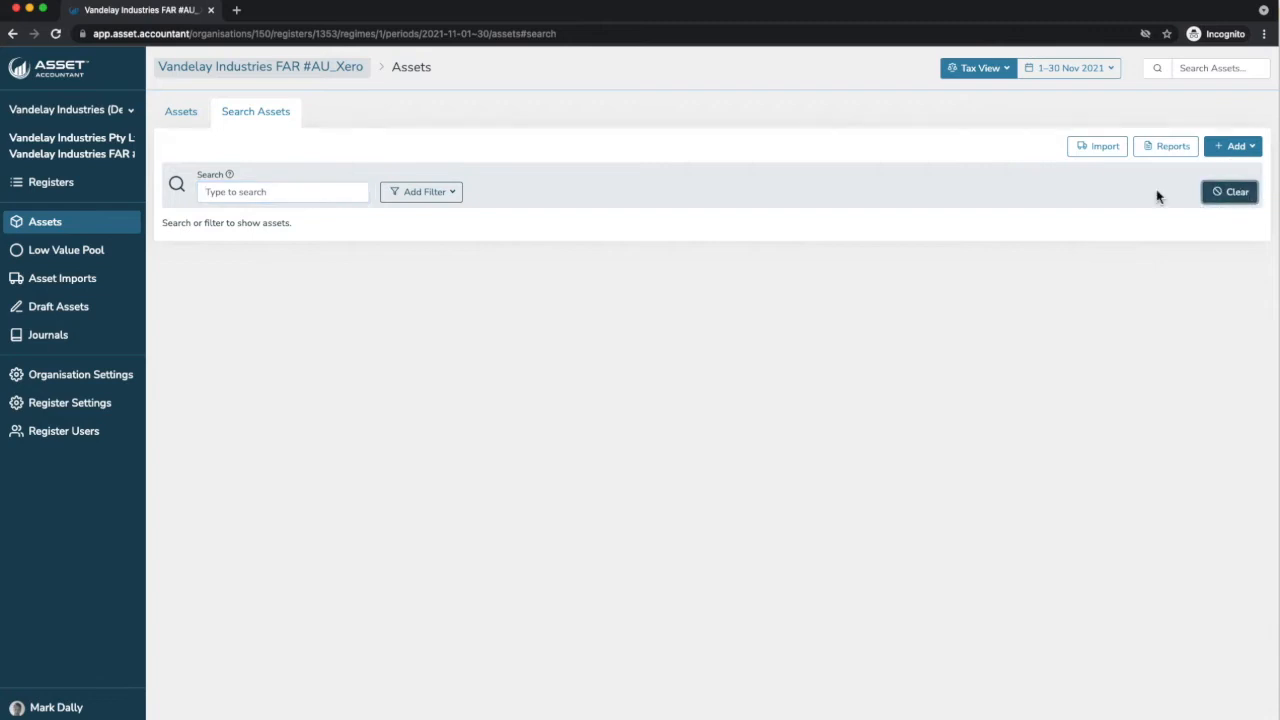
pyautogui.click(178, 114)
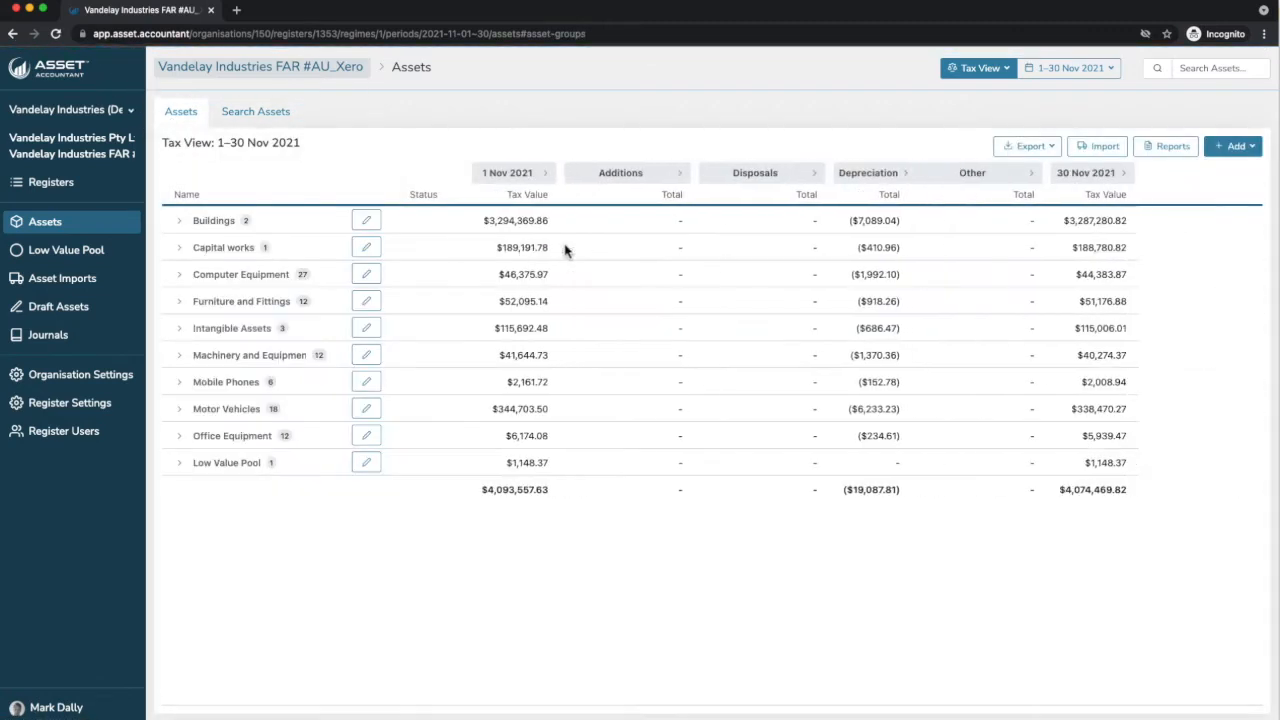
# Step: Show the asset groups in Accounts View, and switch back to Tax View
pyautogui.click(1005, 70)
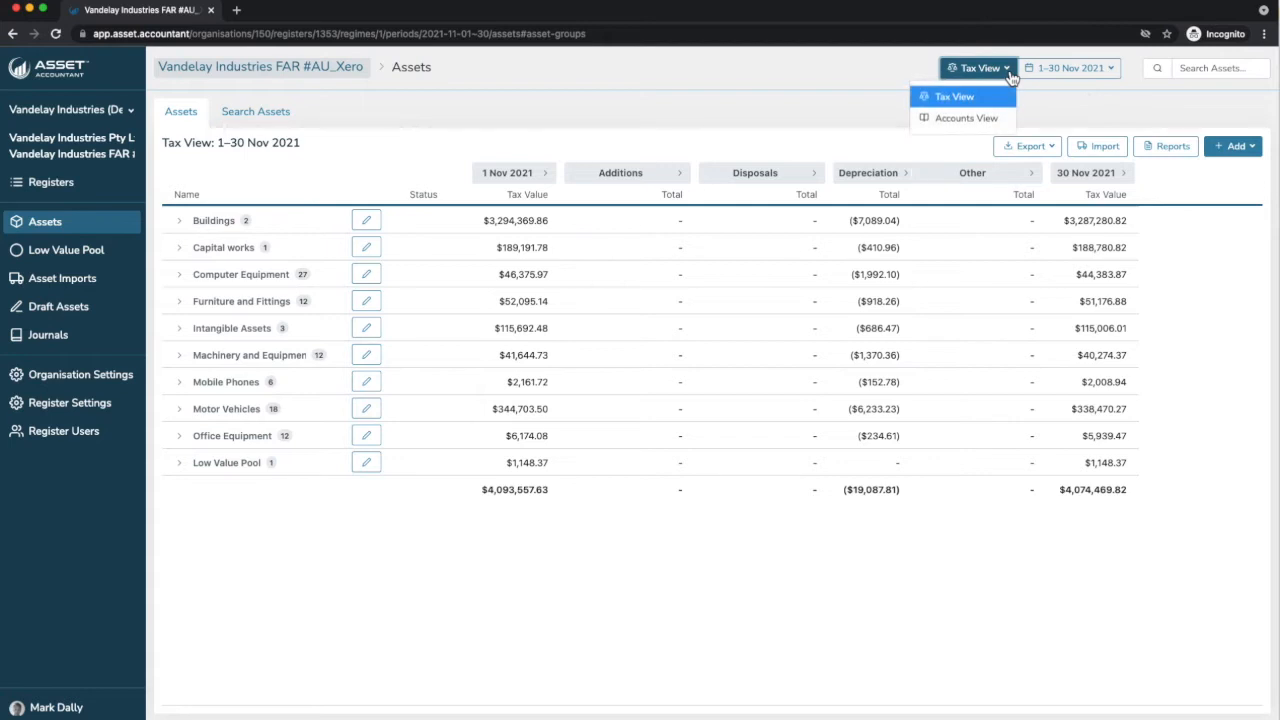
pyautogui.click(945, 118)
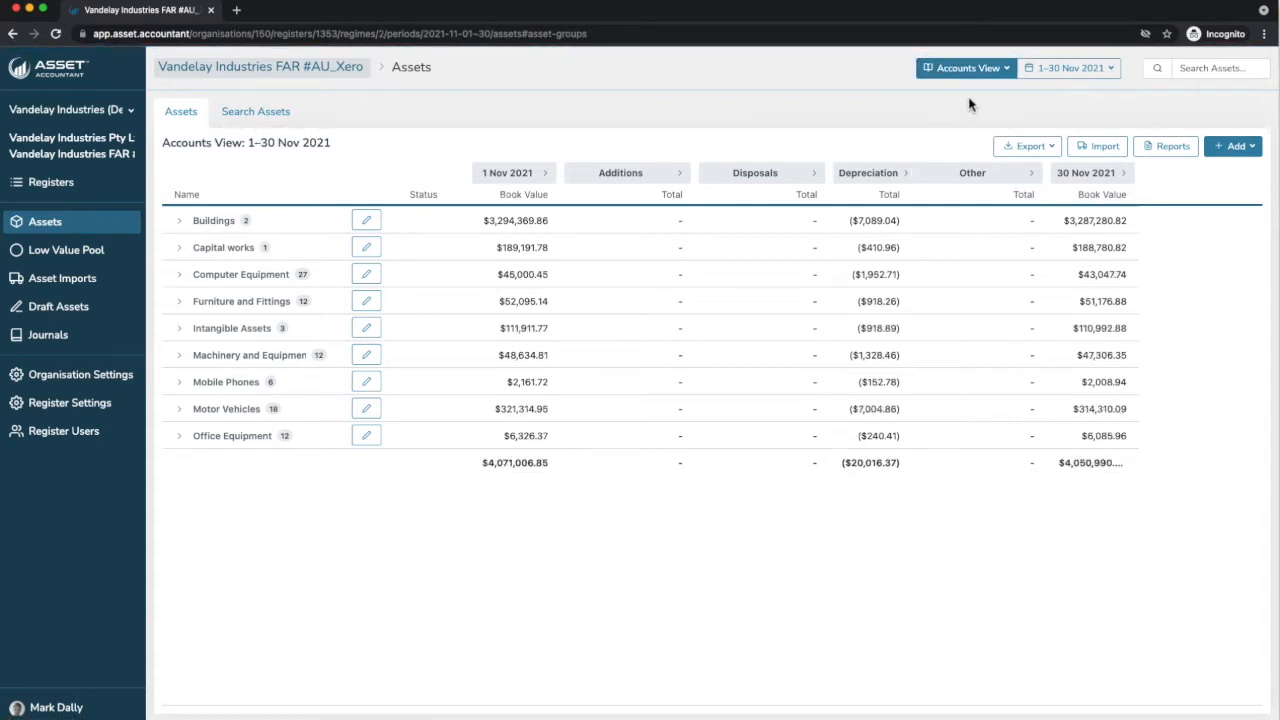
pyautogui.click(1006, 72)
pyautogui.click(958, 103)
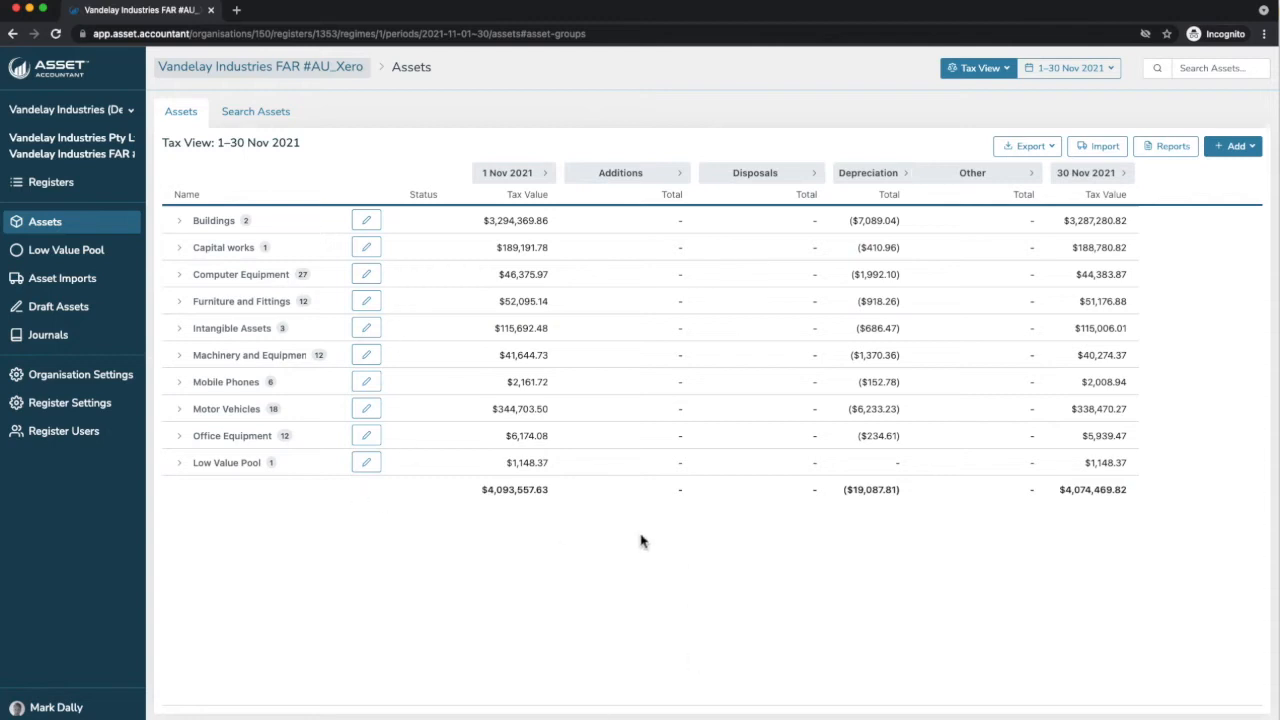
# Step: Review the selectable reporting periods and the export formats for the asset group list
pyautogui.click(1118, 78)
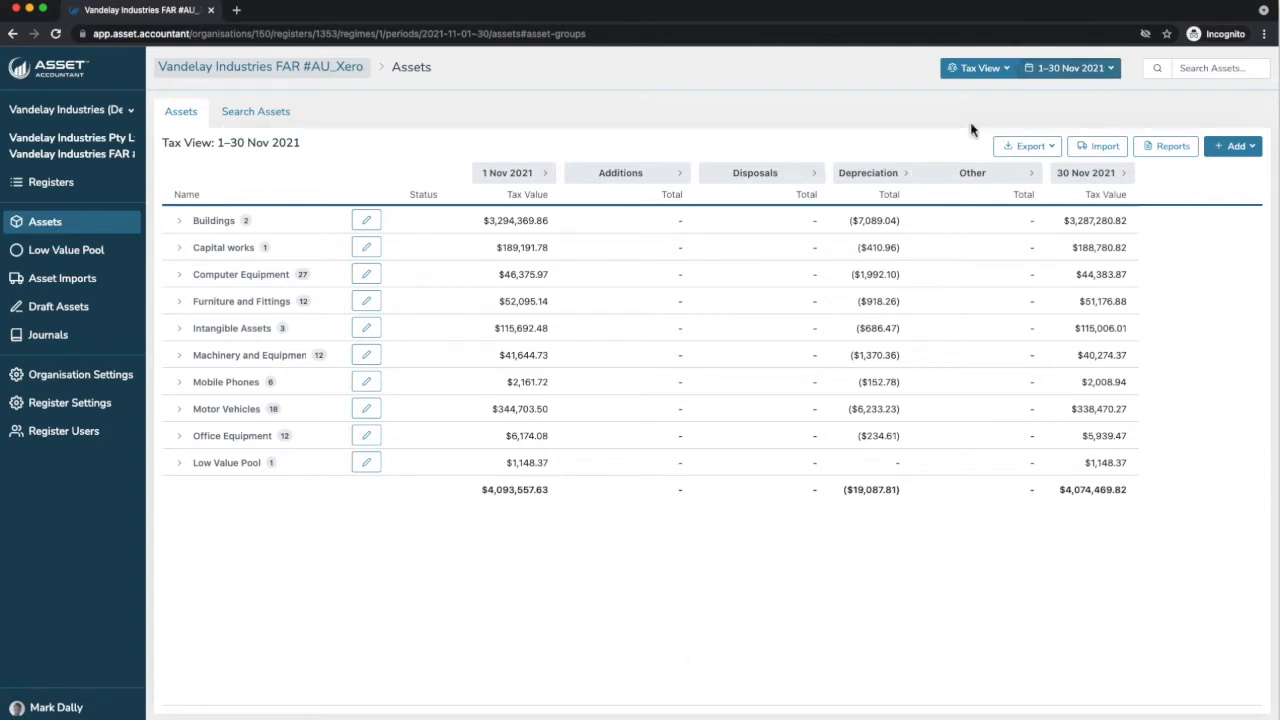
pyautogui.click(1118, 72)
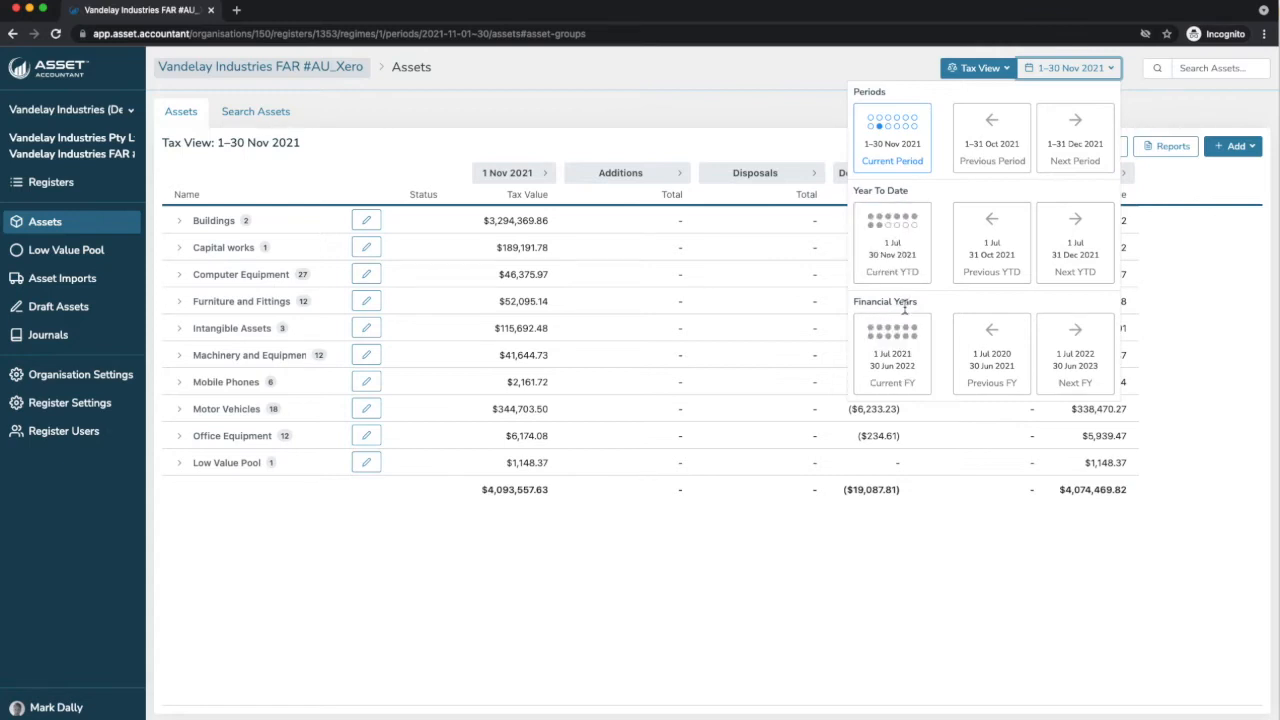
pyautogui.click(680, 116)
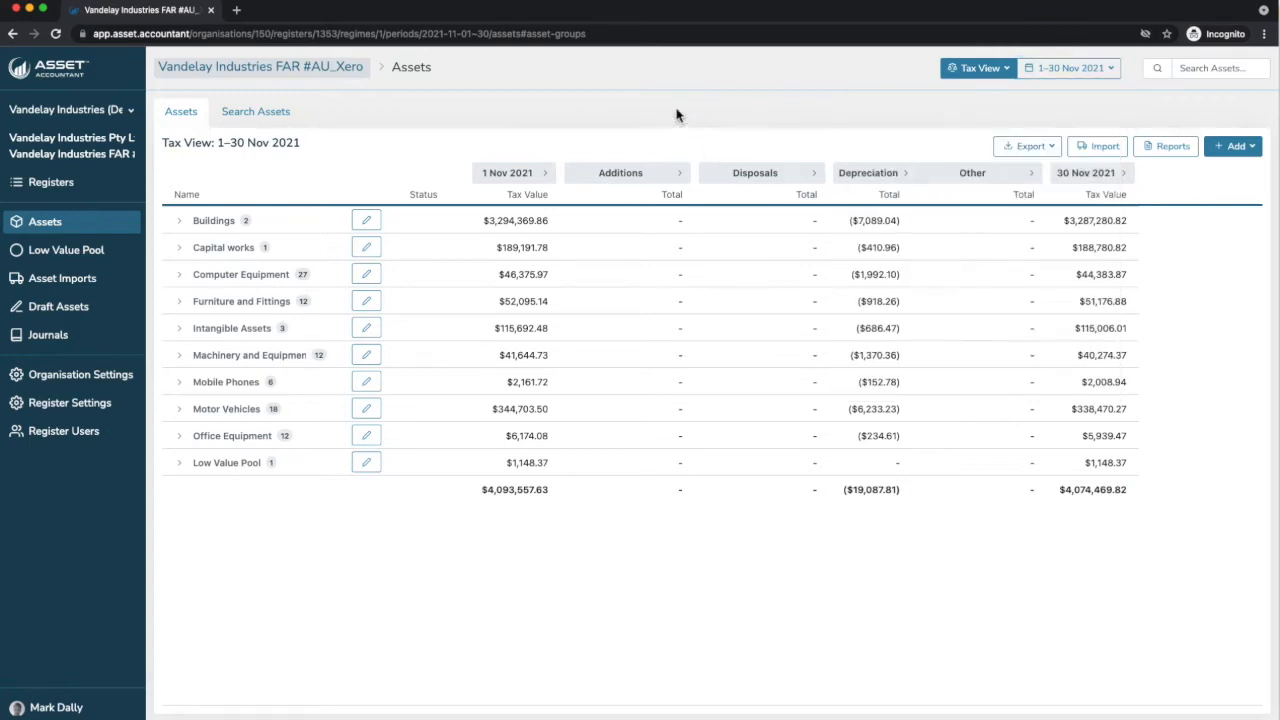
pyautogui.click(1058, 150)
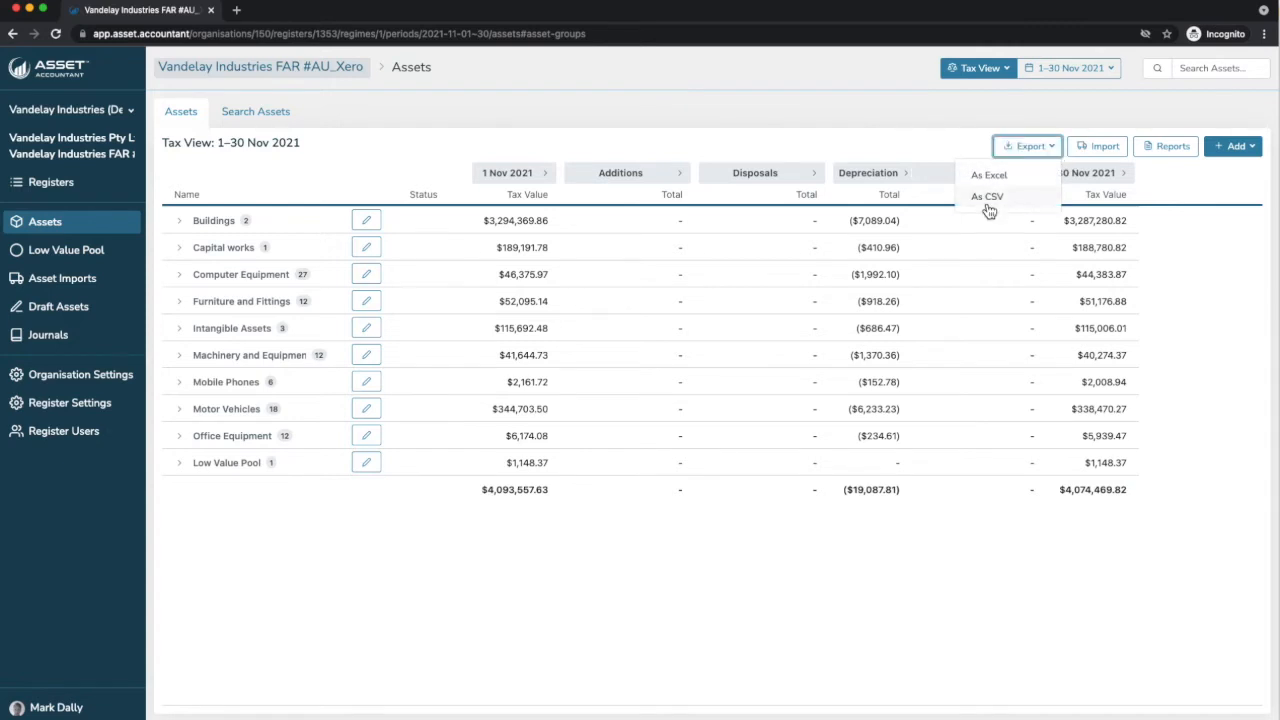
pyautogui.click(957, 155)
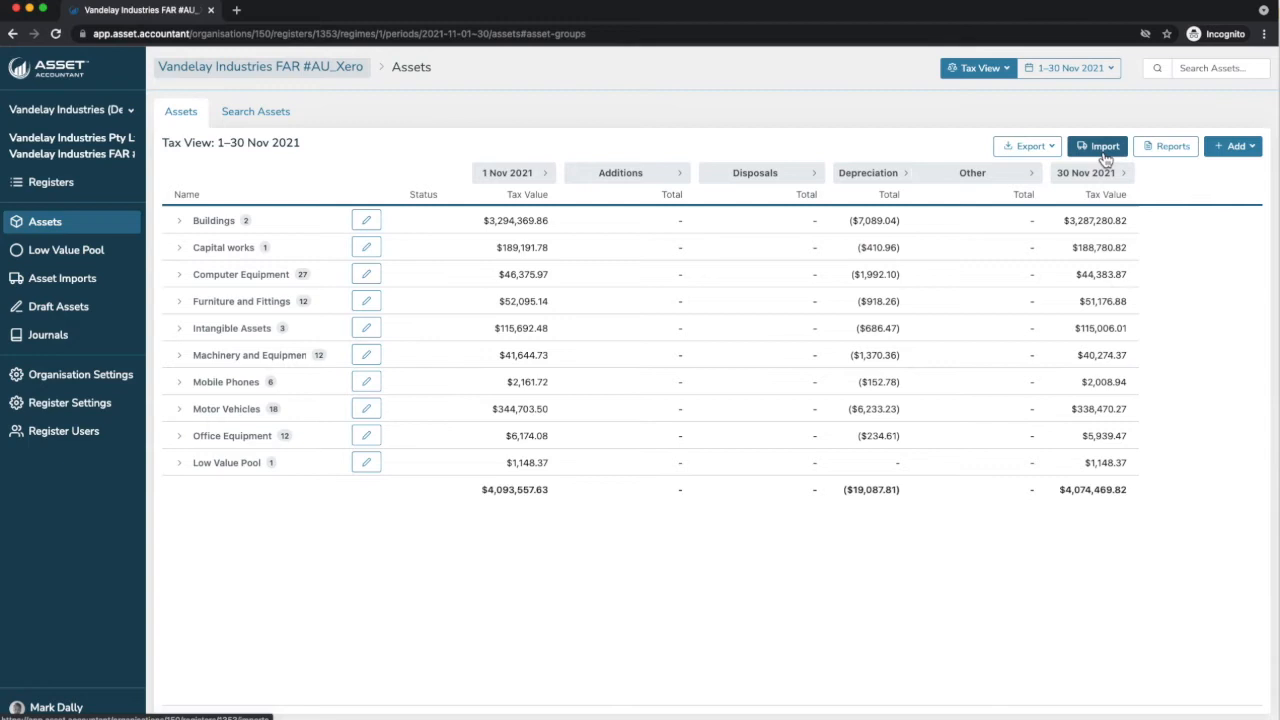
# Step: Examine the report types offered for generating a report, and close the dialog without generating one
pyautogui.click(1184, 152)
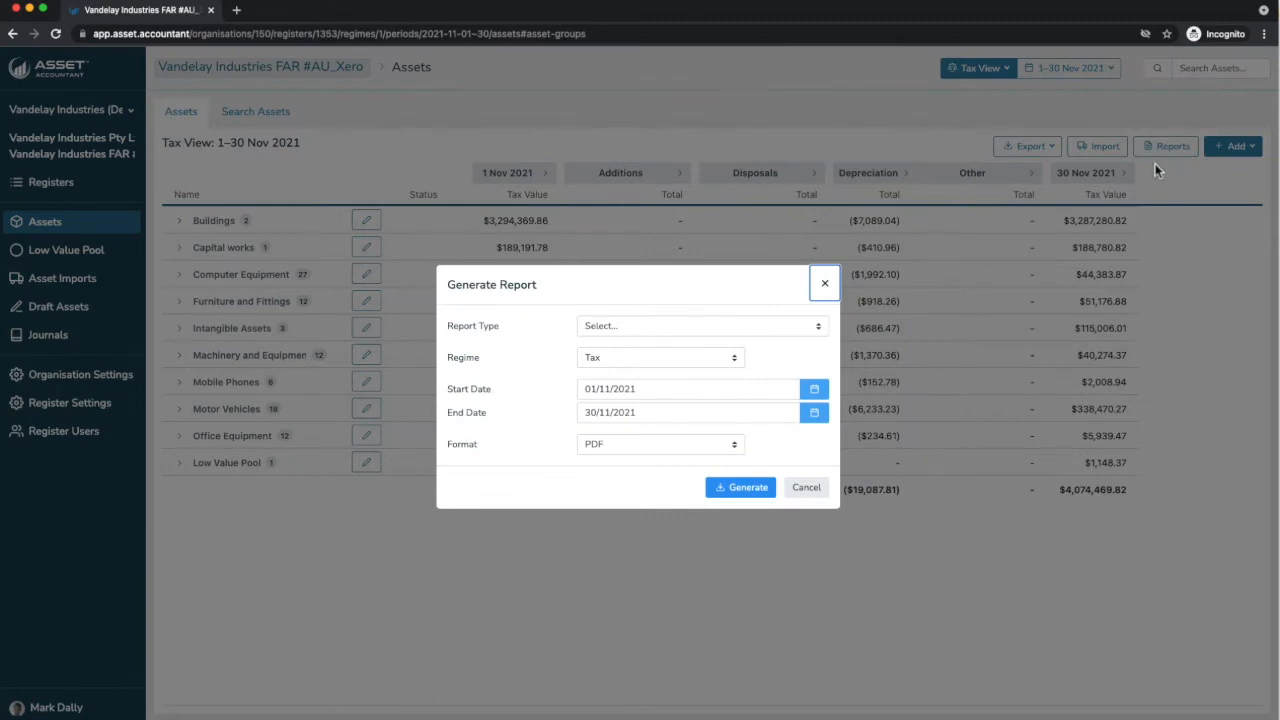
pyautogui.click(697, 326)
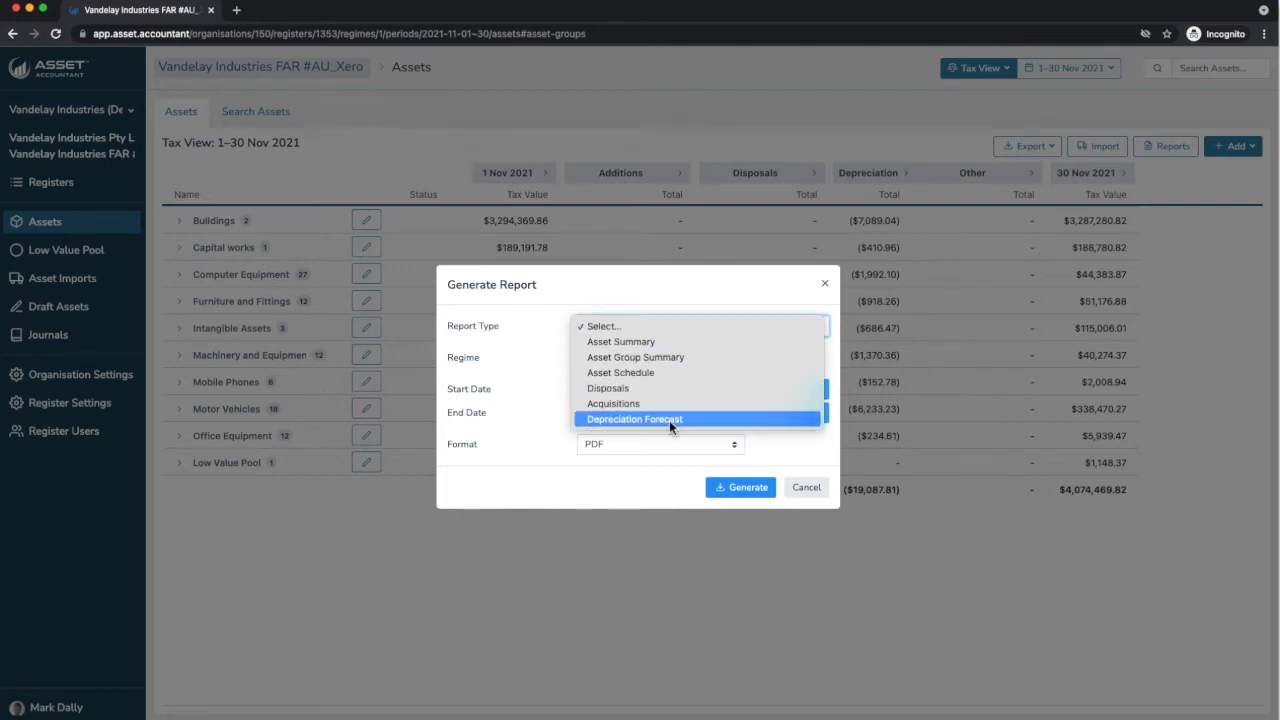
pyautogui.click(806, 490)
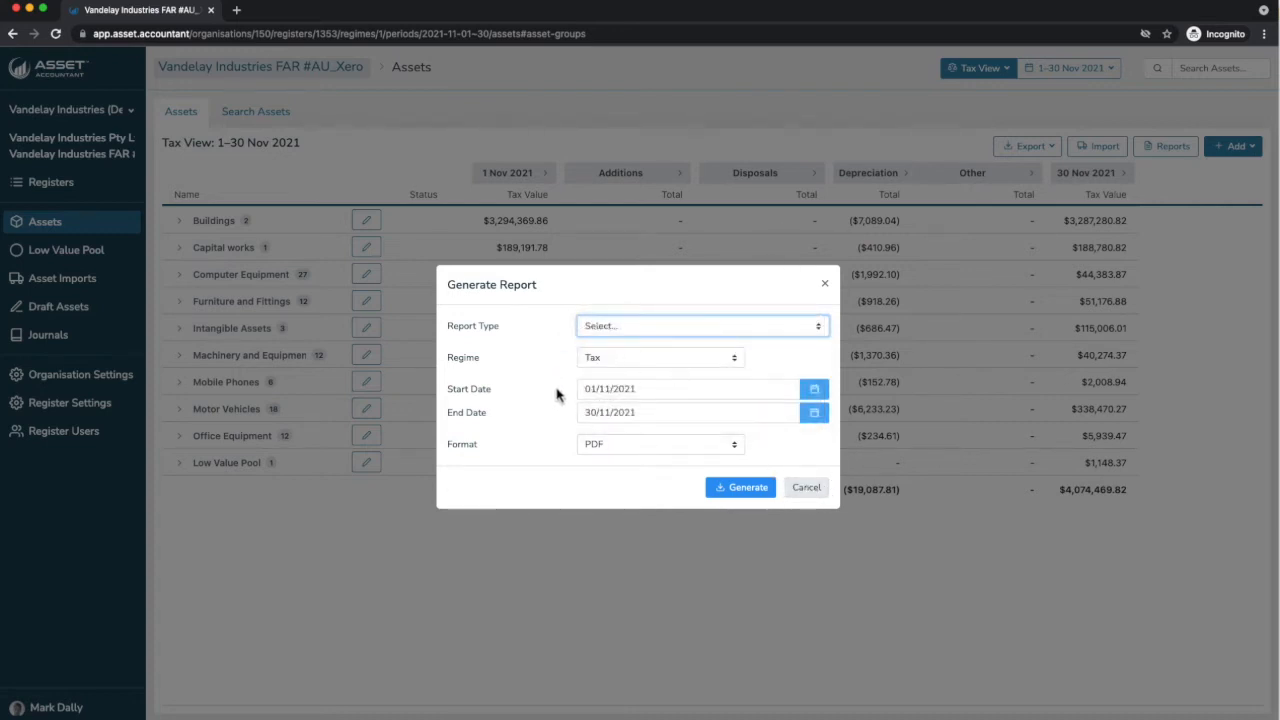
pyautogui.click(825, 285)
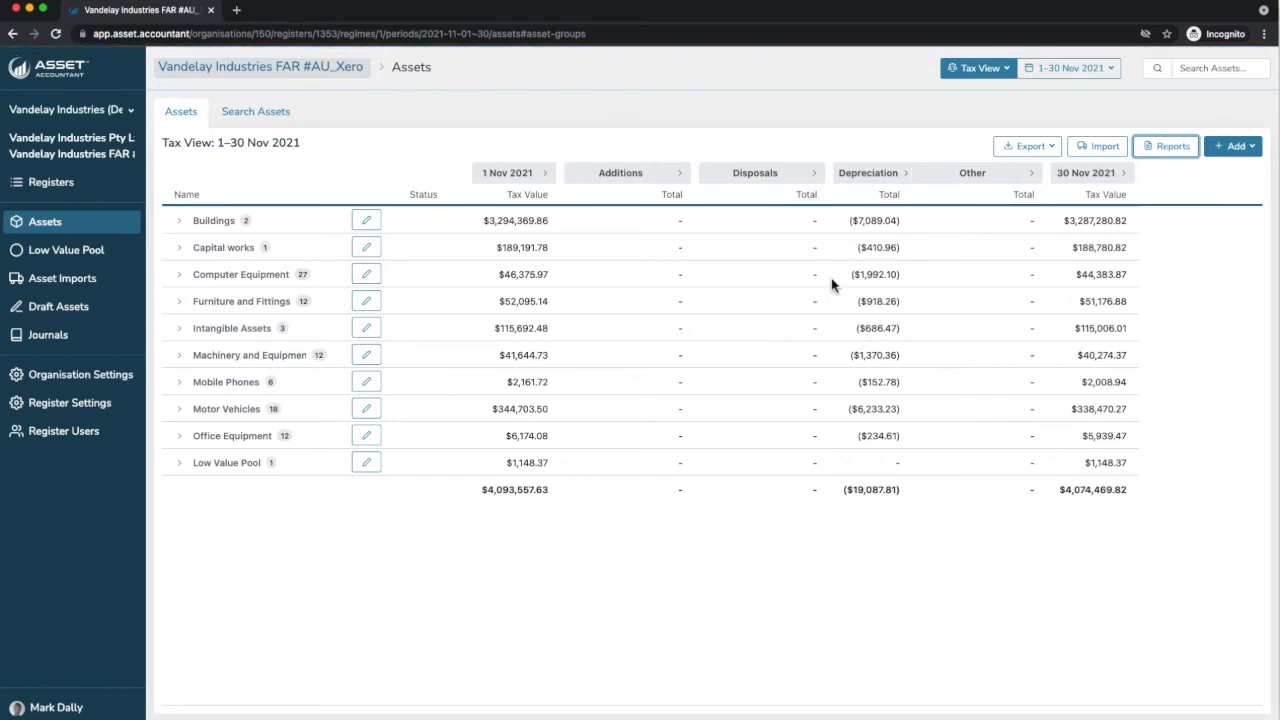
# Step: Search the register for "widget" and open the FA-45559 Widgets asset
pyautogui.click(1193, 72)
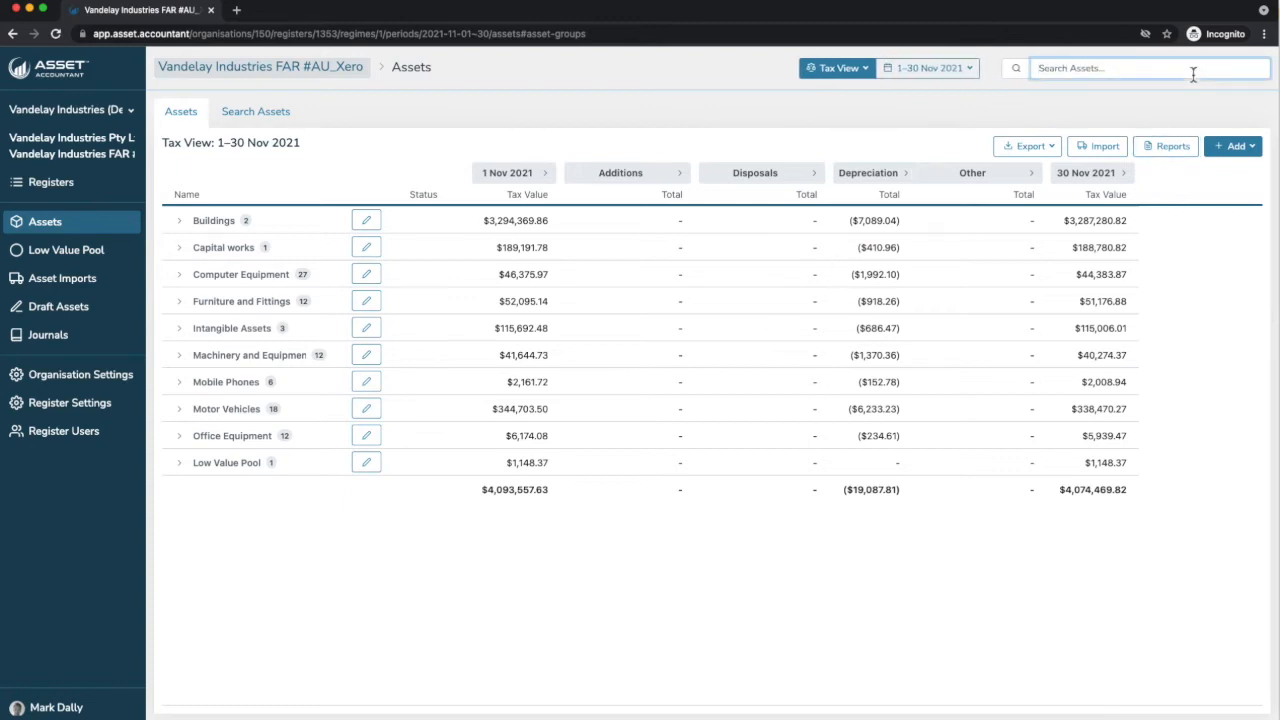
pyautogui.write('widget')
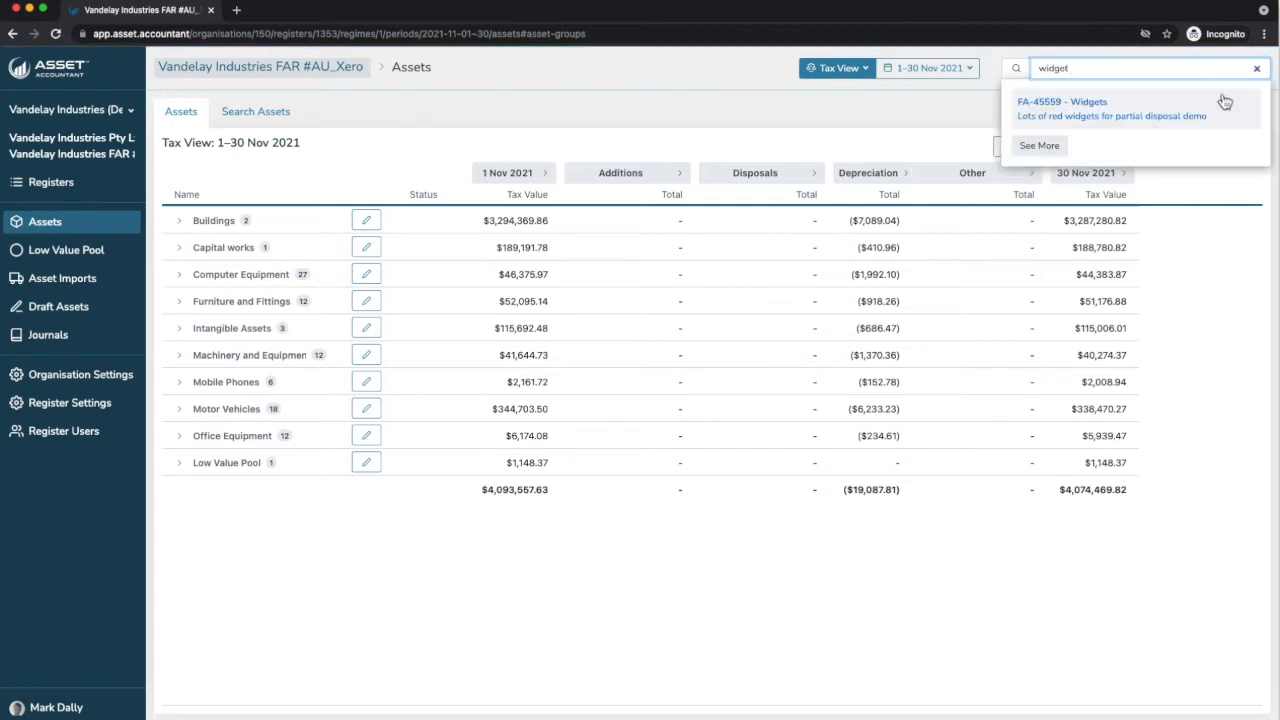
pyautogui.click(1076, 112)
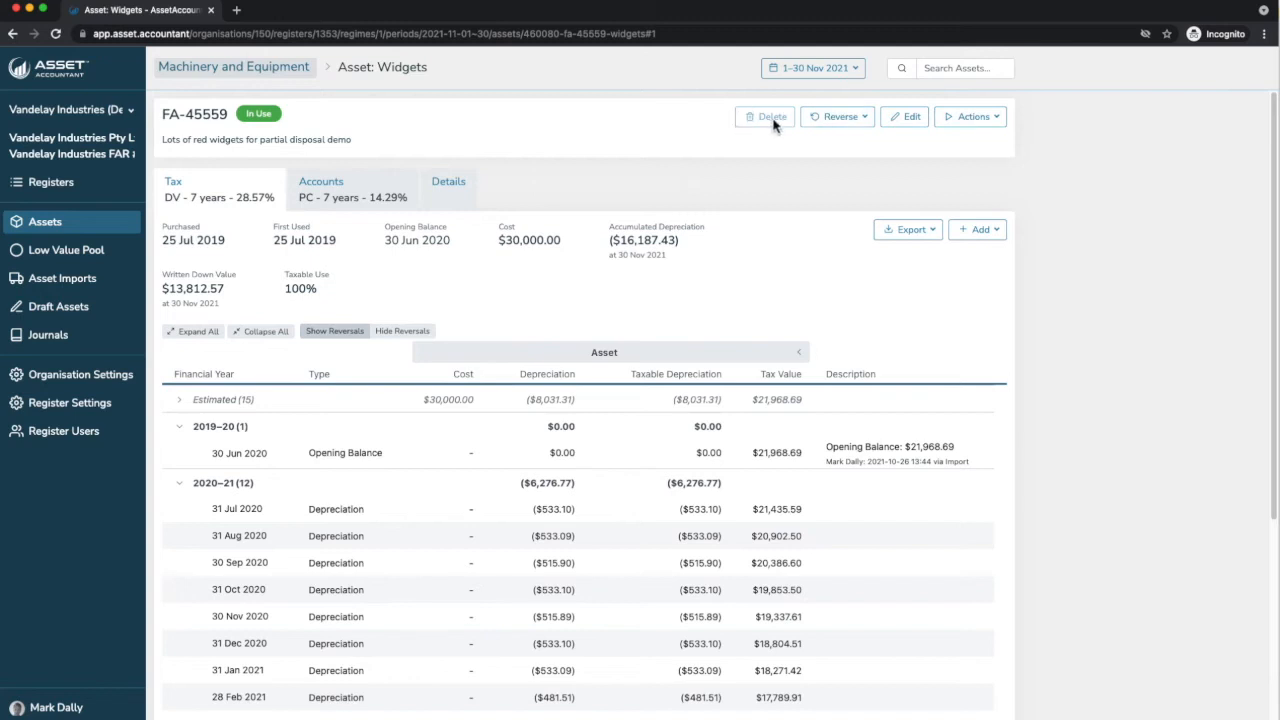
# Step: Check which entries of the Widgets asset can be reversed and examine its tax depreciation history
pyautogui.click(864, 124)
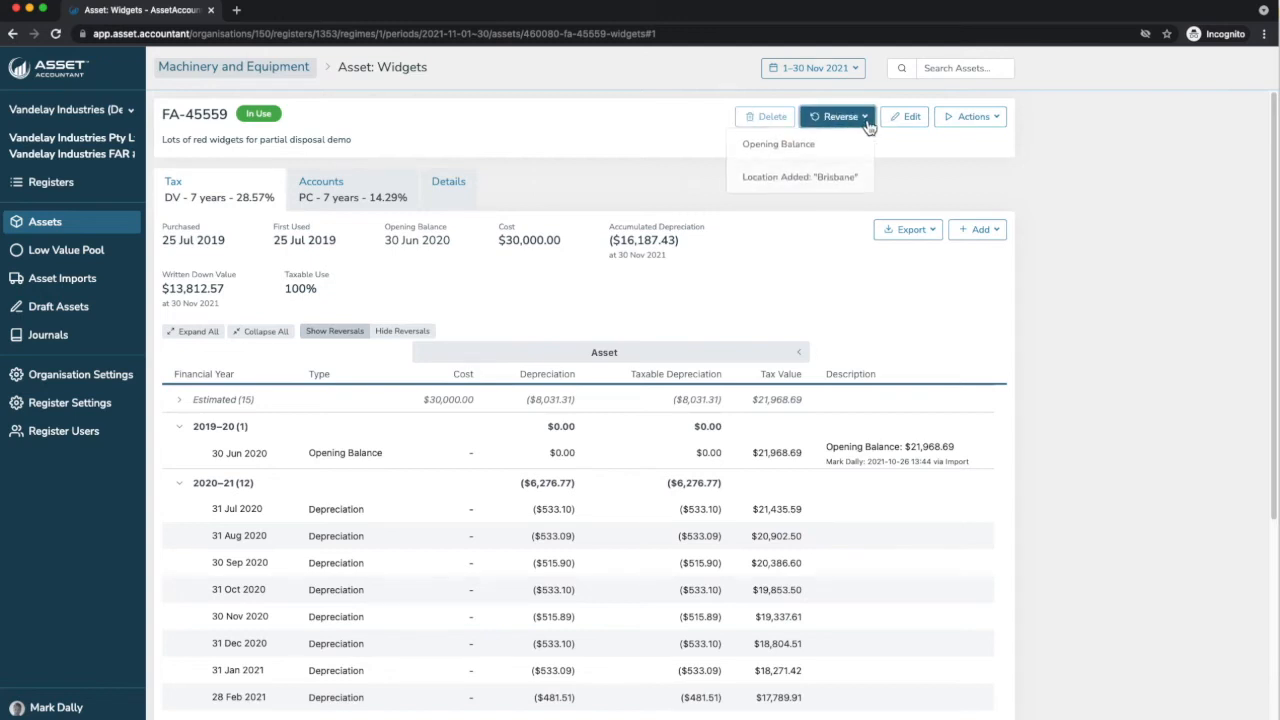
pyautogui.click(684, 138)
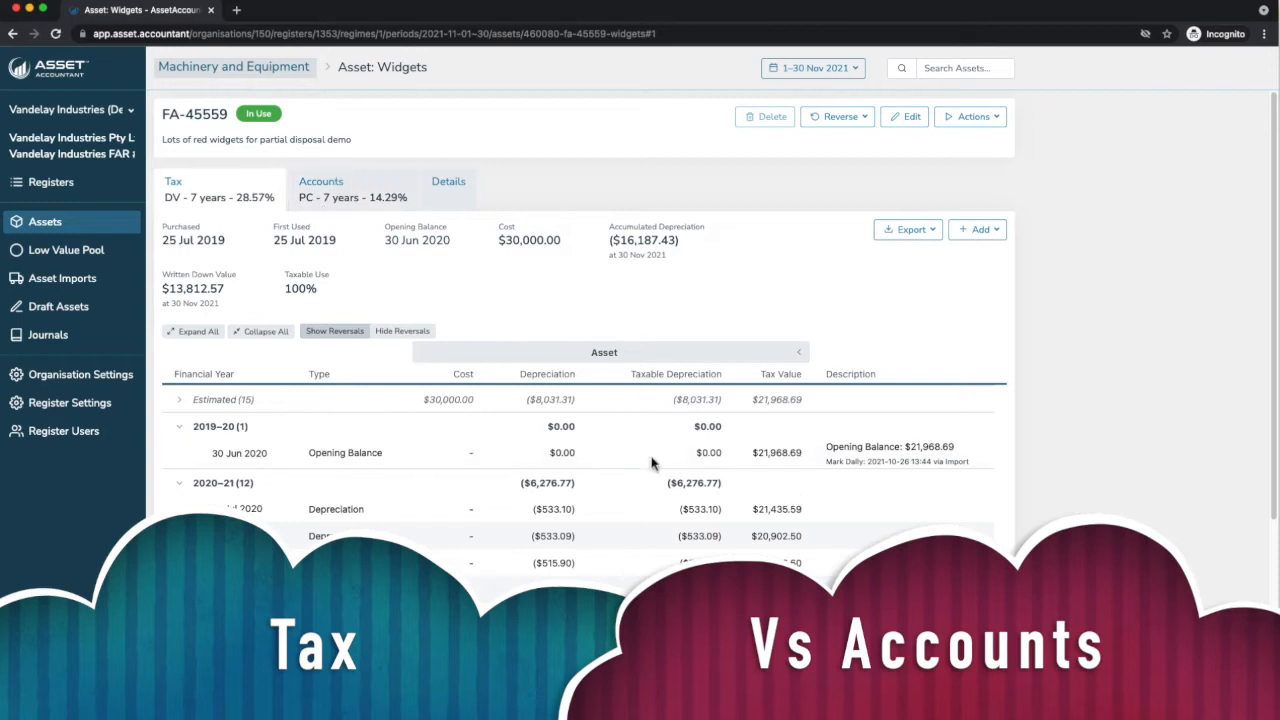
pyautogui.scroll(-3, 650, 458)
pyautogui.scroll(-3, 629, 450)
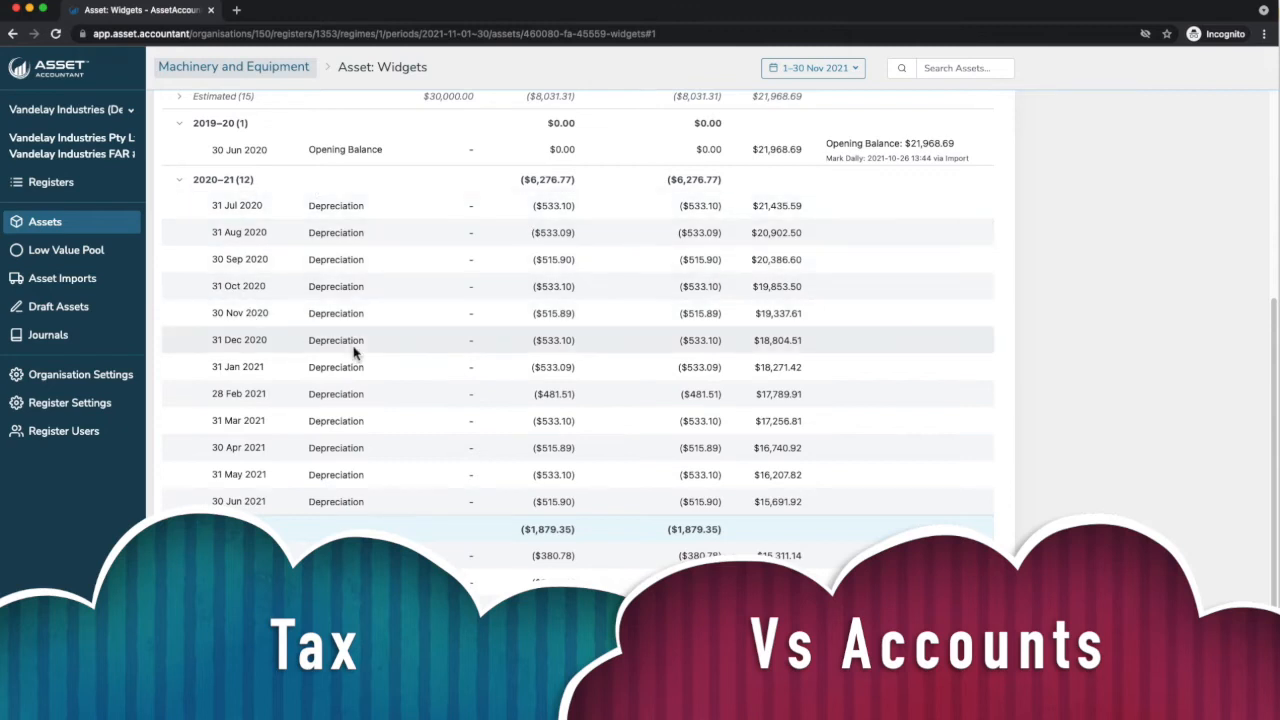
pyautogui.scroll(6, 353, 350)
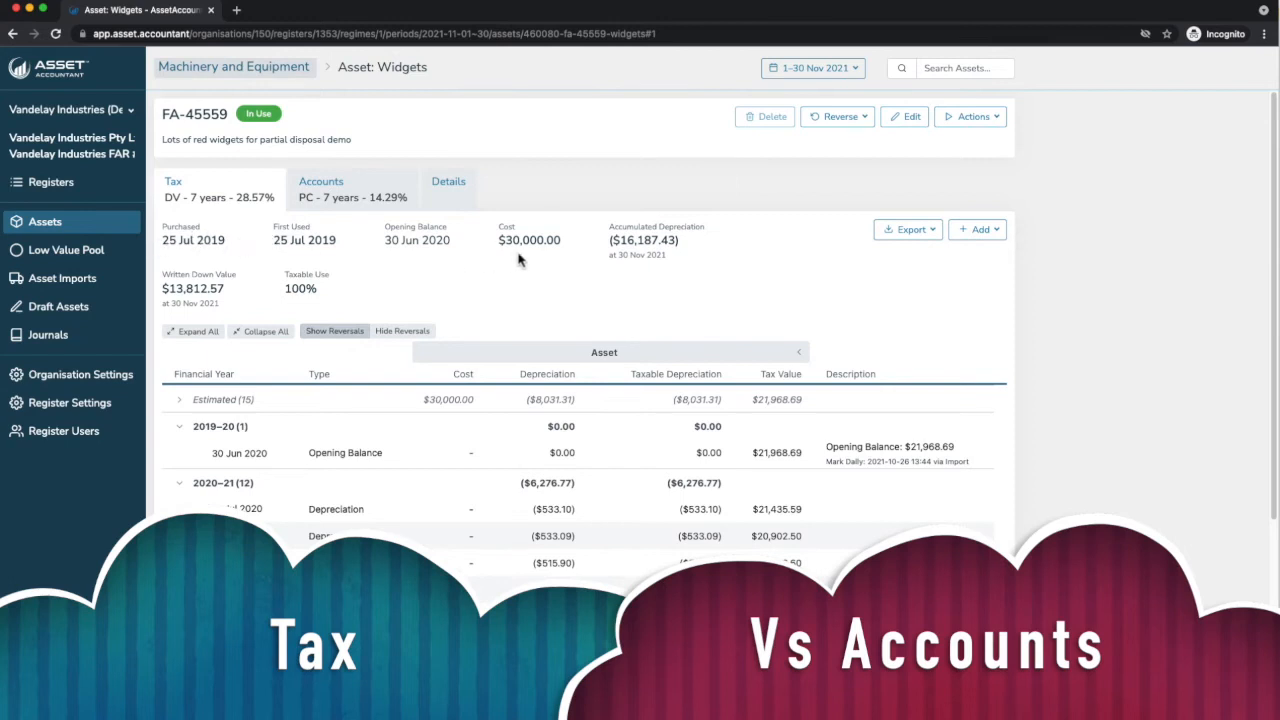
# Step: Review the export formats and the available component, quantity, sale and write-off actions for the Widgets asset
pyautogui.click(938, 244)
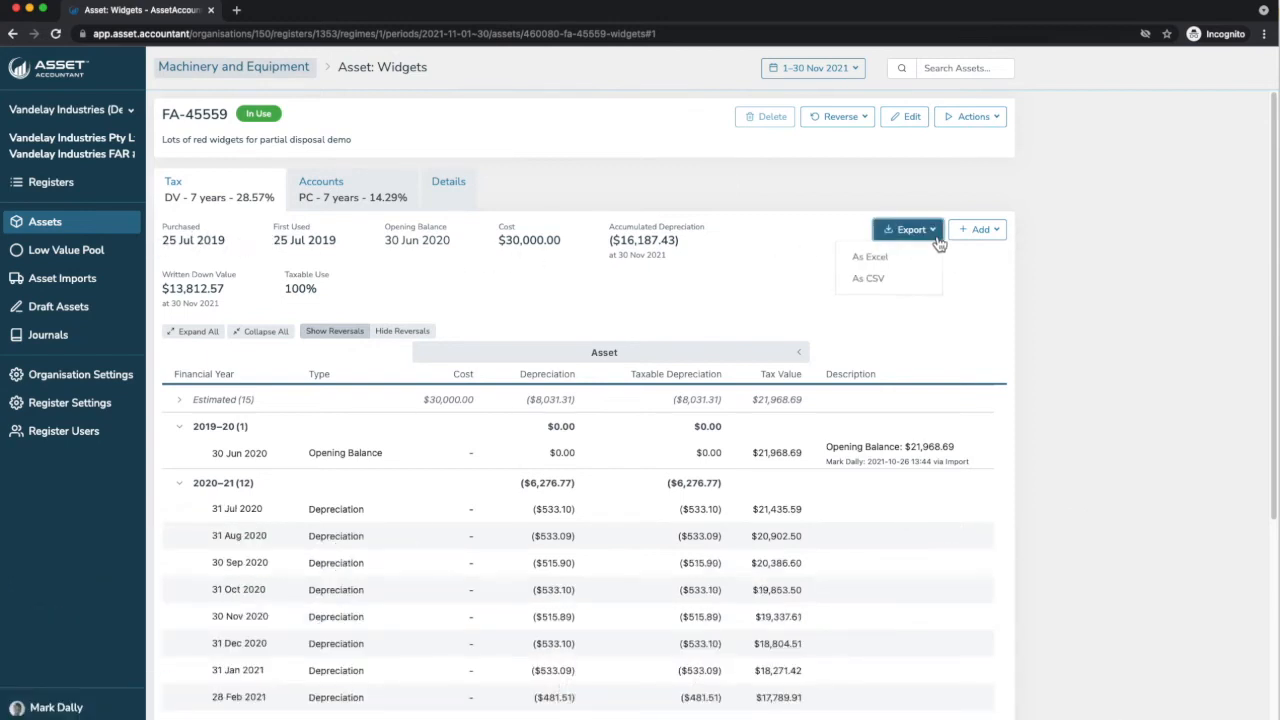
pyautogui.click(757, 243)
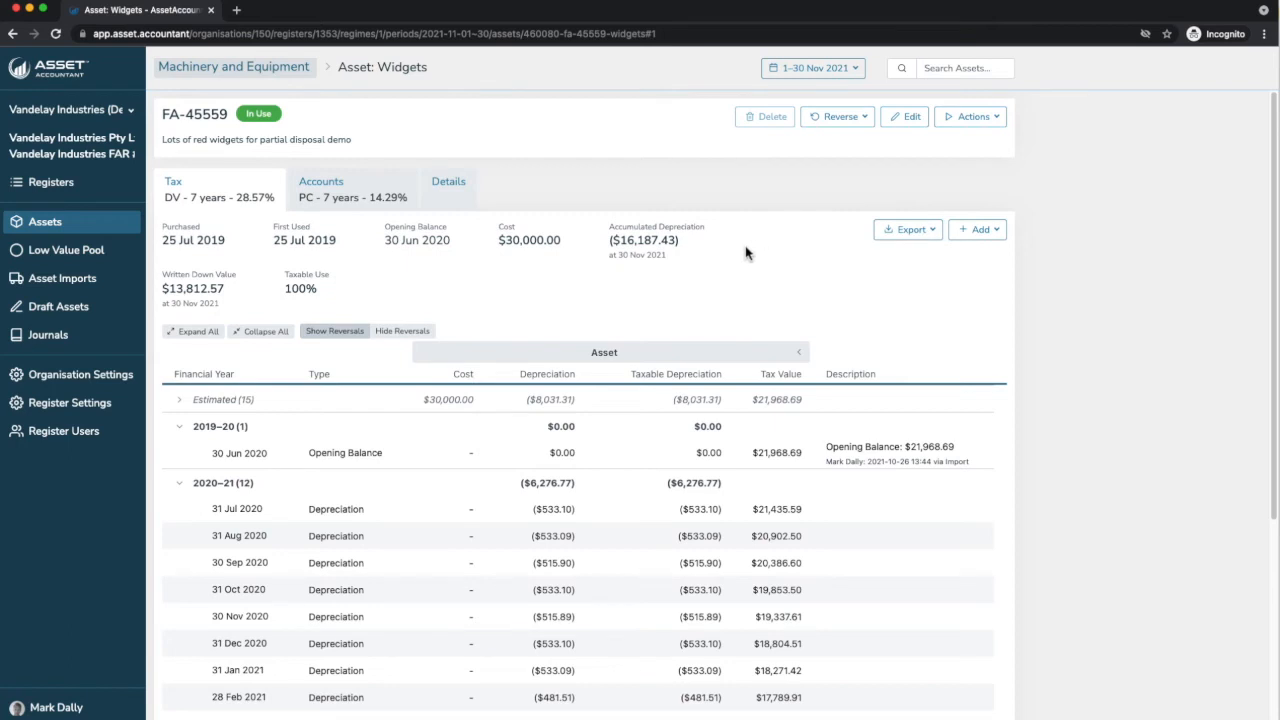
pyautogui.click(980, 118)
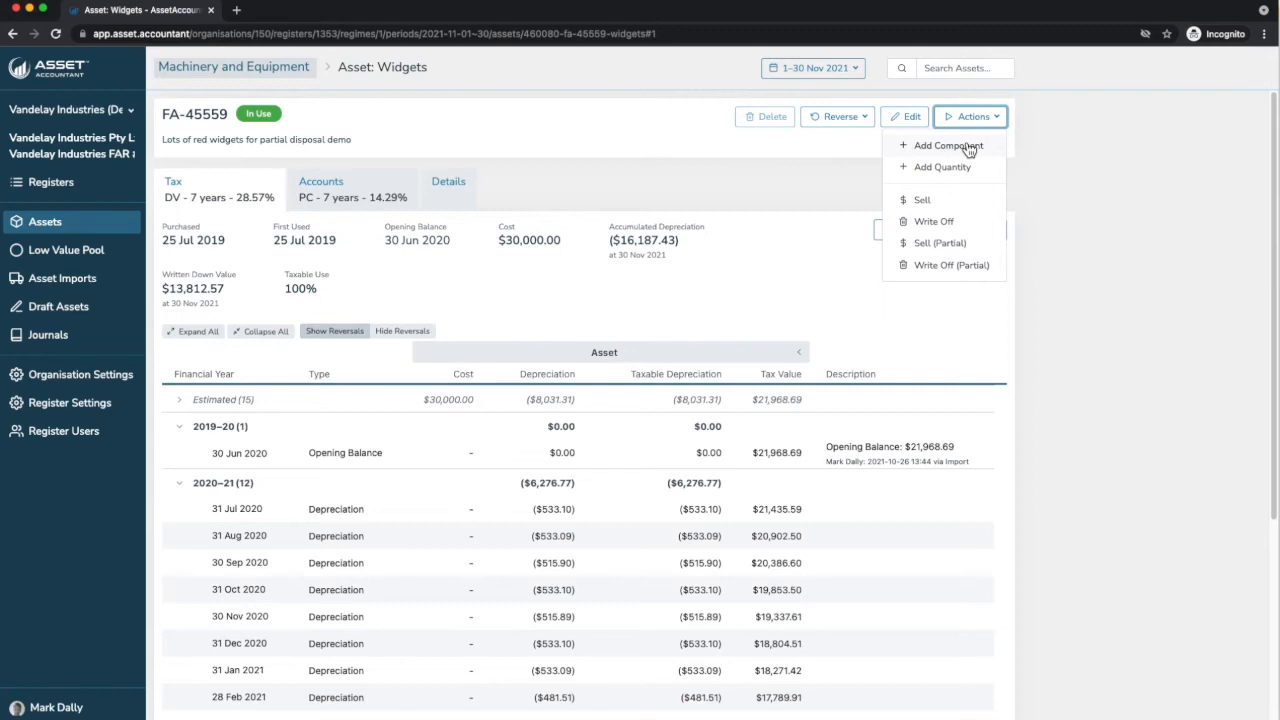
pyautogui.click(846, 136)
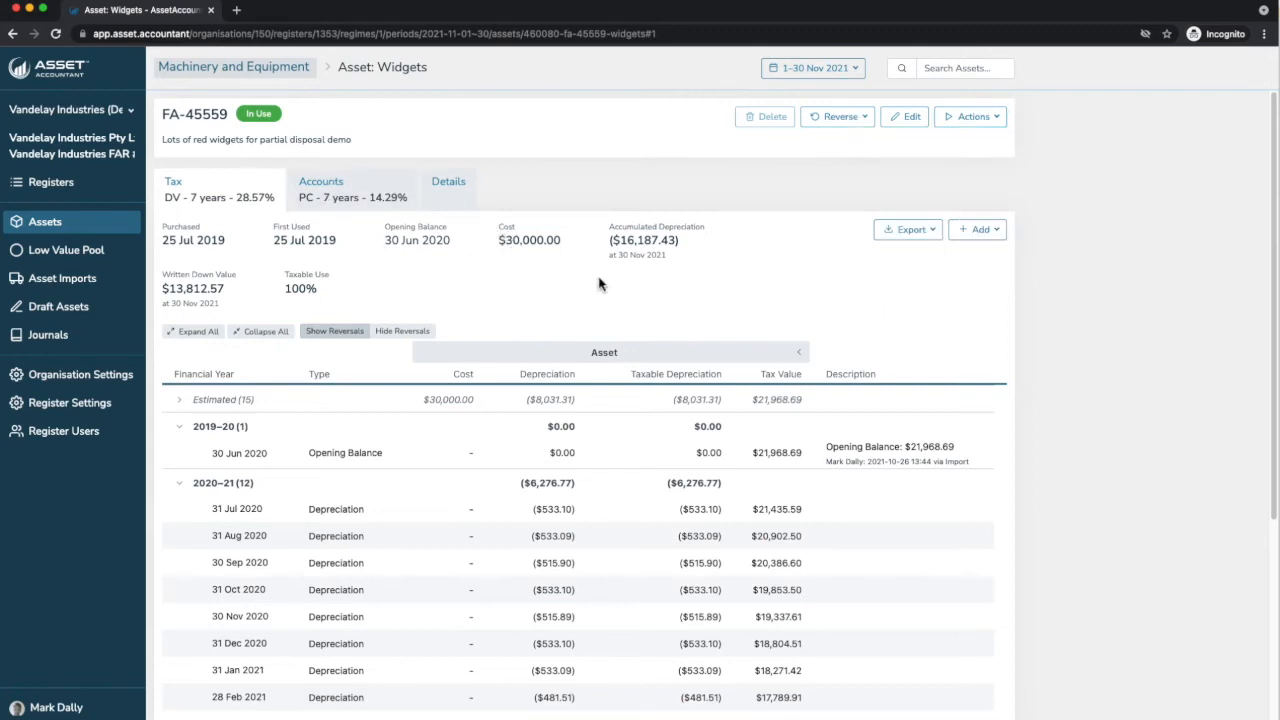
pyautogui.click(975, 117)
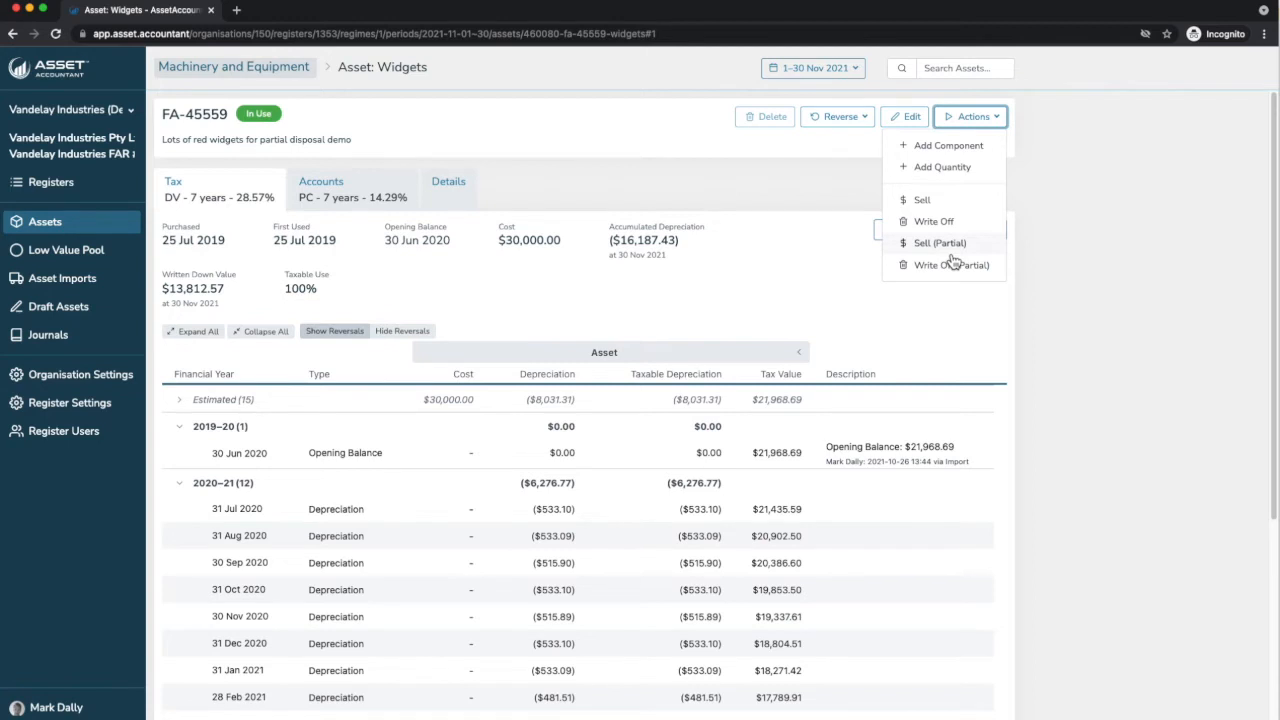
pyautogui.click(815, 168)
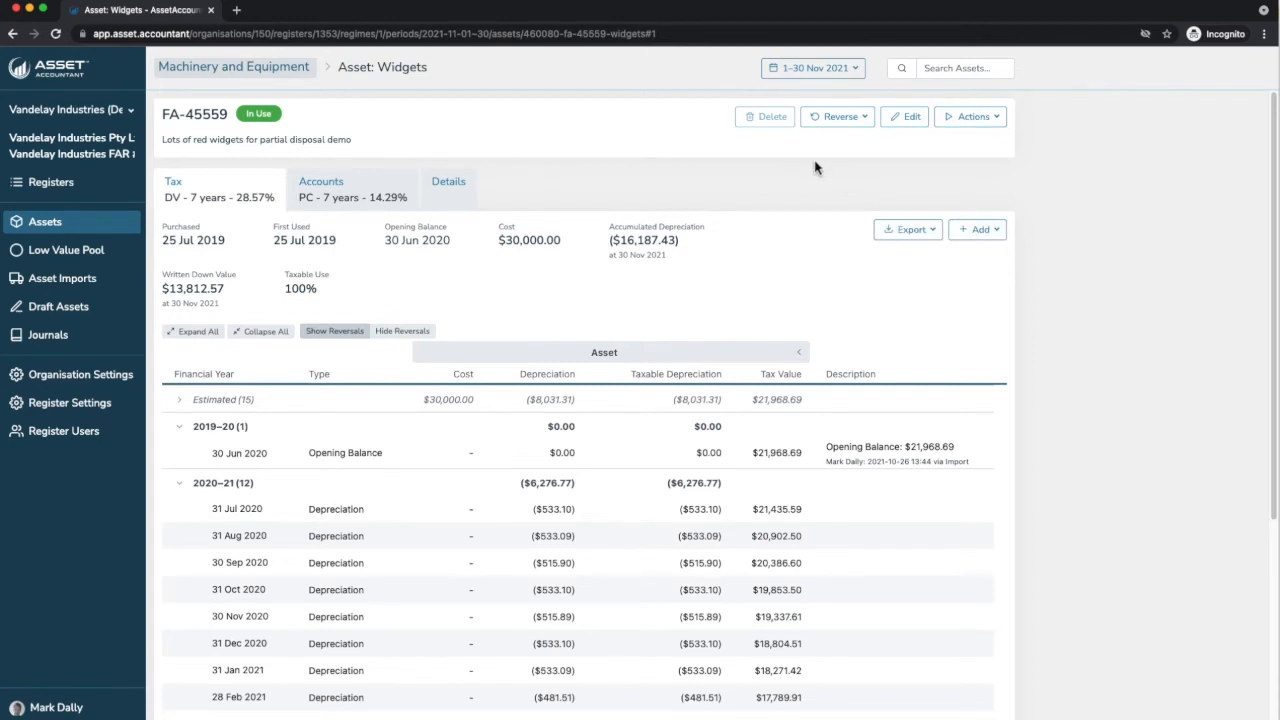
# Step: Review the locations available for transferring the Widgets asset, and close the transfer form without saving
pyautogui.click(462, 194)
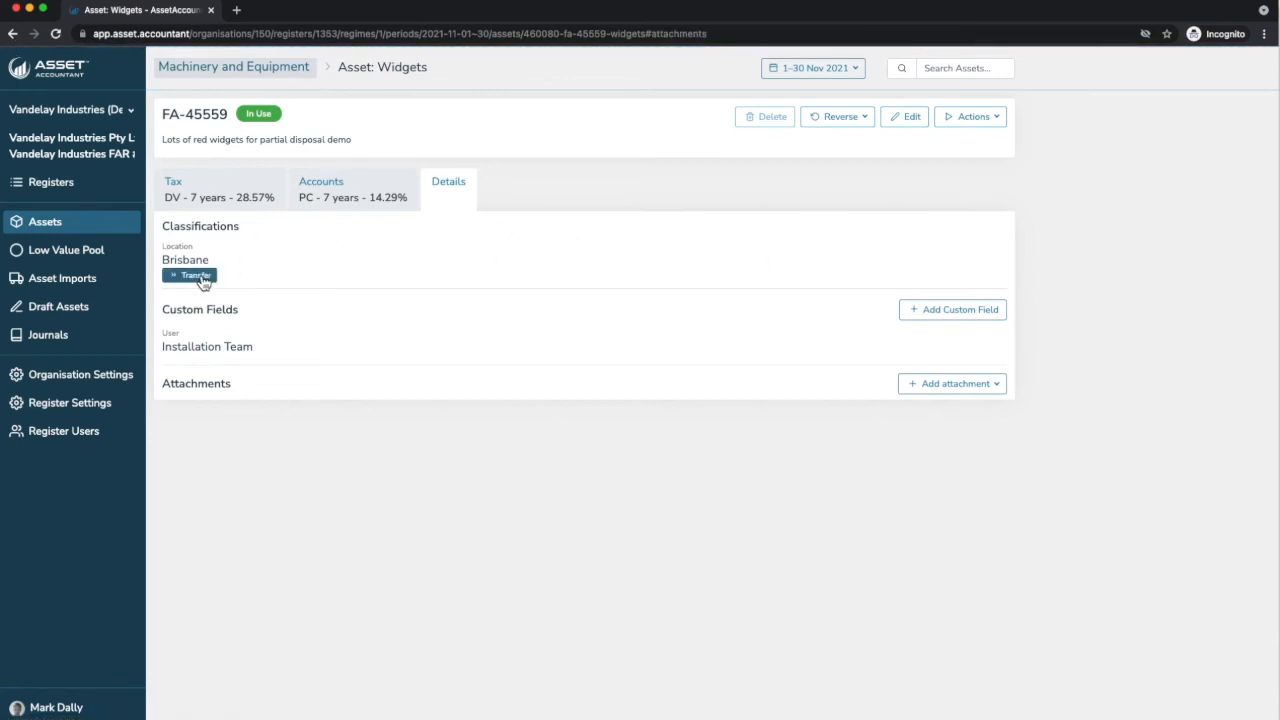
pyautogui.click(198, 276)
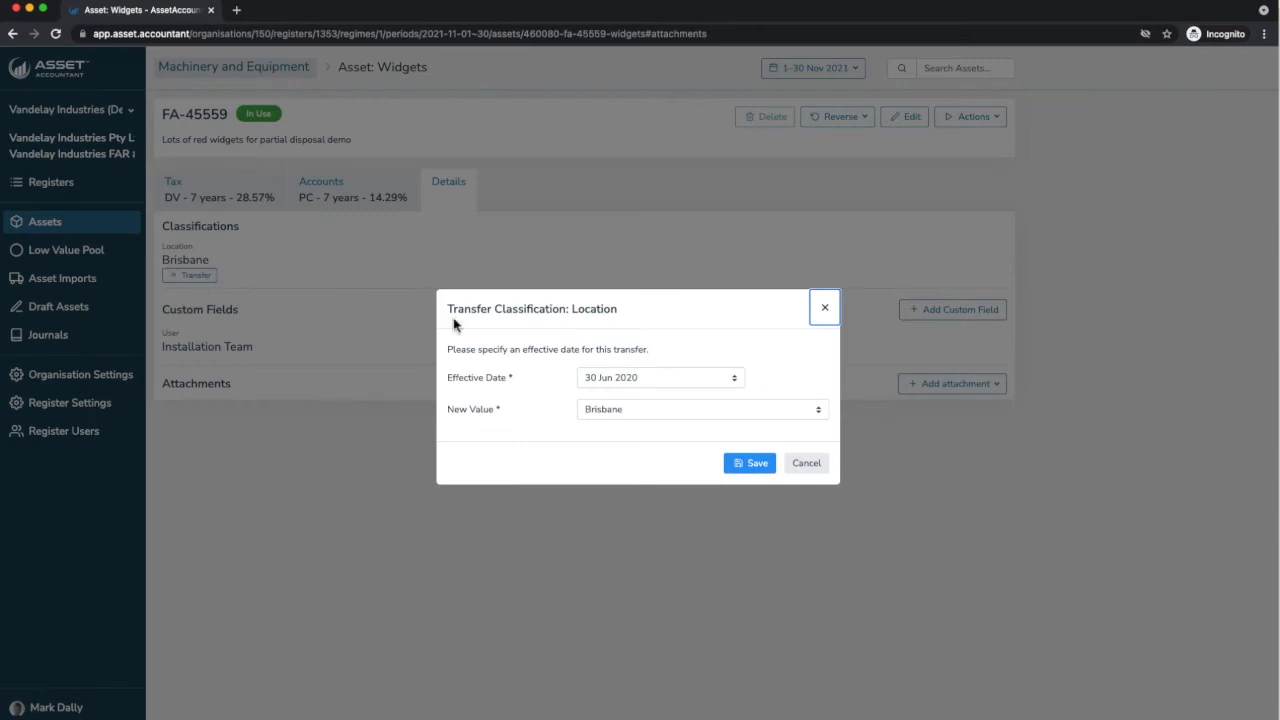
pyautogui.click(688, 409)
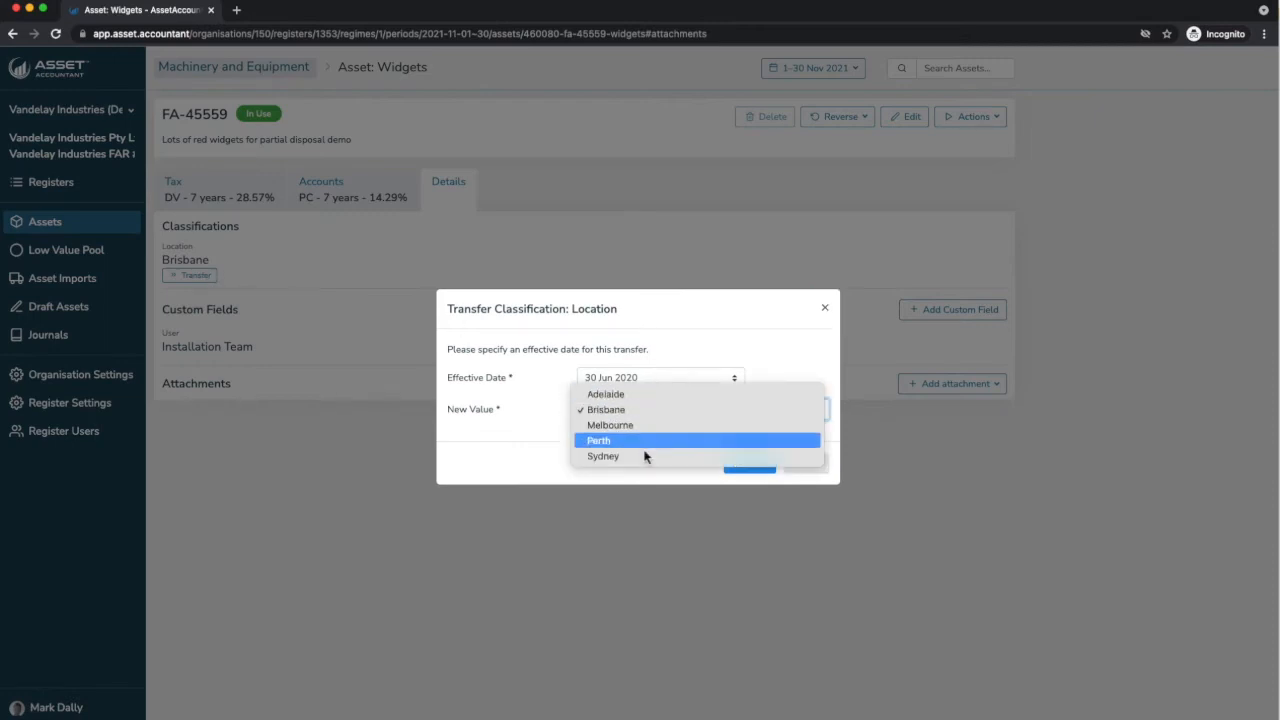
pyautogui.click(677, 320)
pyautogui.click(806, 463)
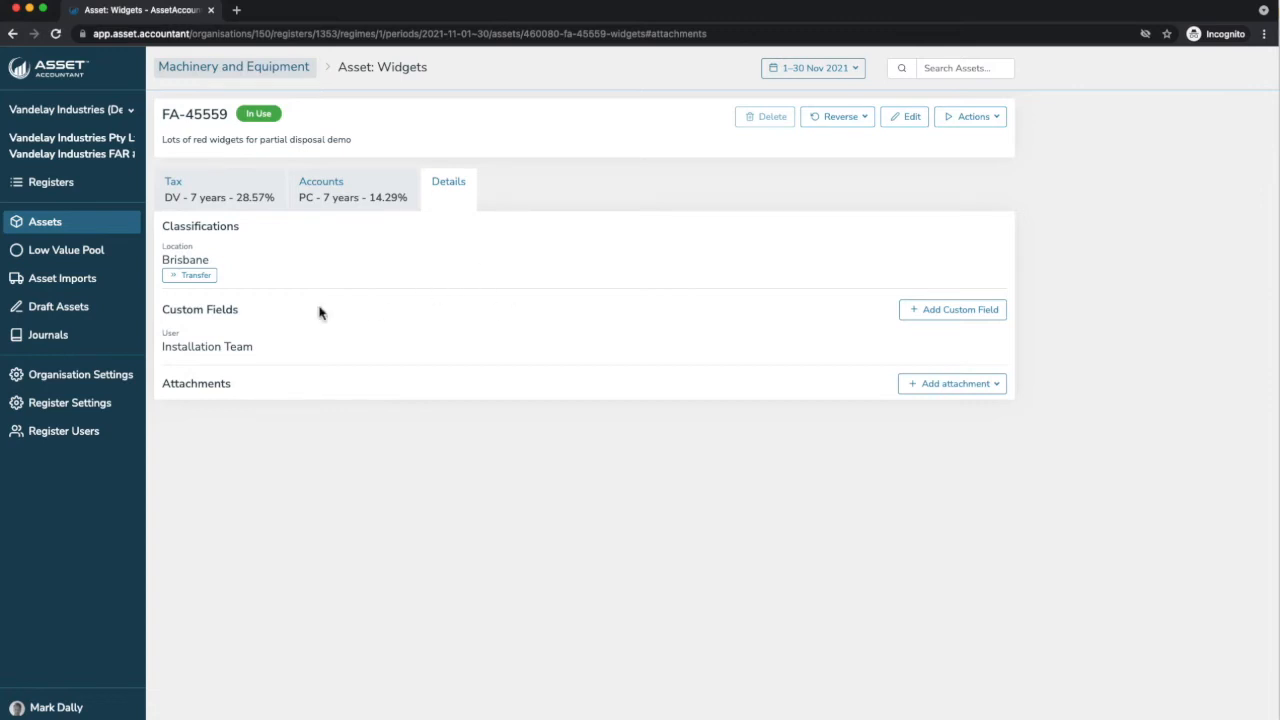
# Step: Check which custom fields and attachment types can be added to the Widgets asset, discarding the custom field edit
pyautogui.click(922, 314)
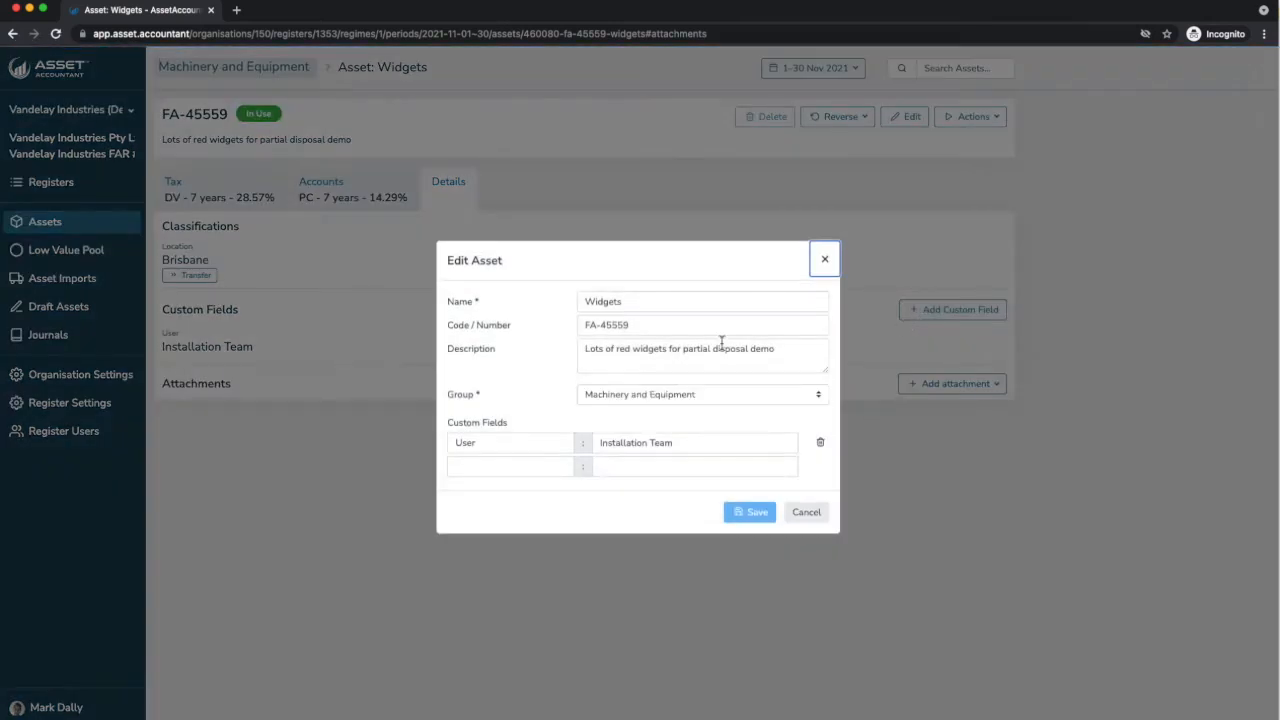
pyautogui.click(511, 466)
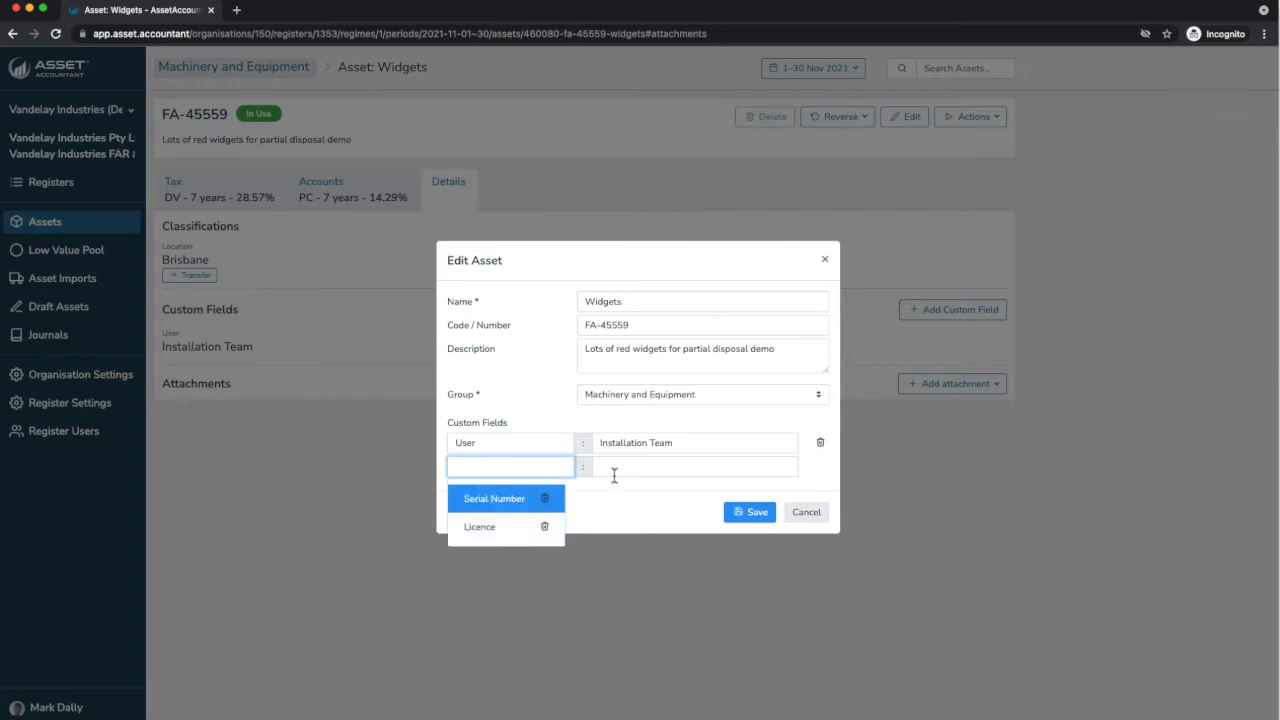
pyautogui.click(806, 512)
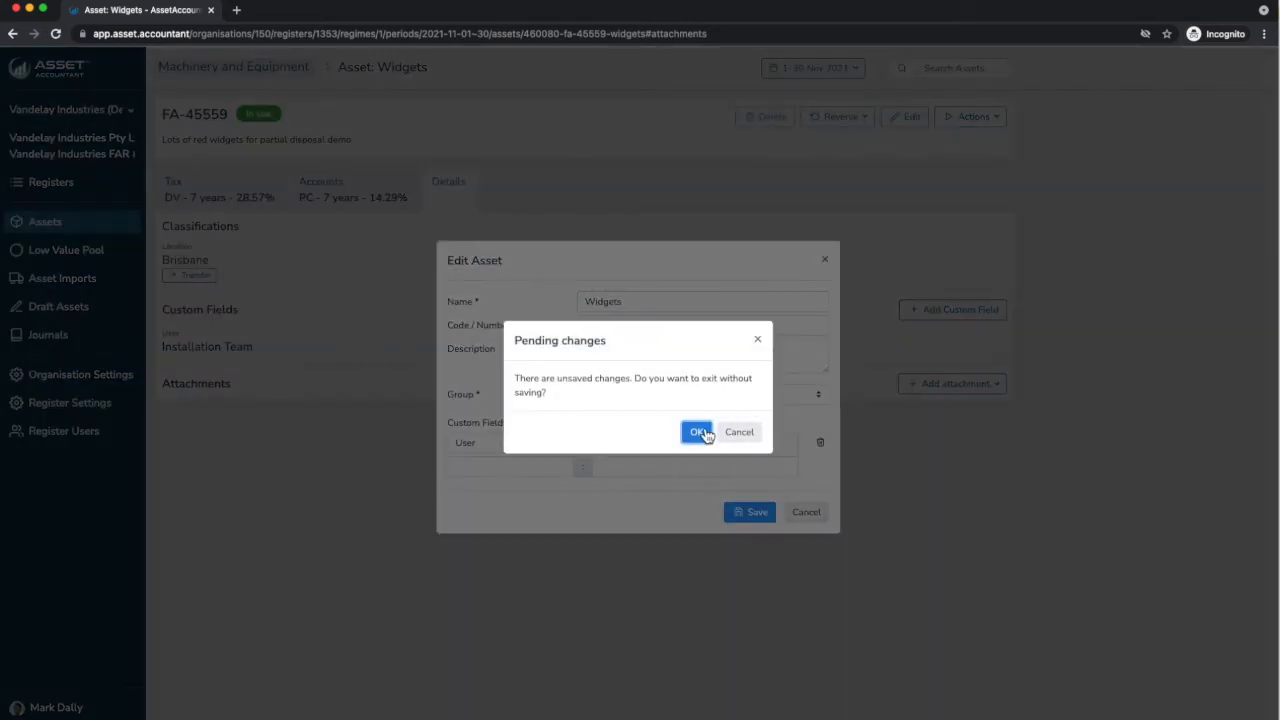
pyautogui.click(698, 430)
pyautogui.click(1001, 388)
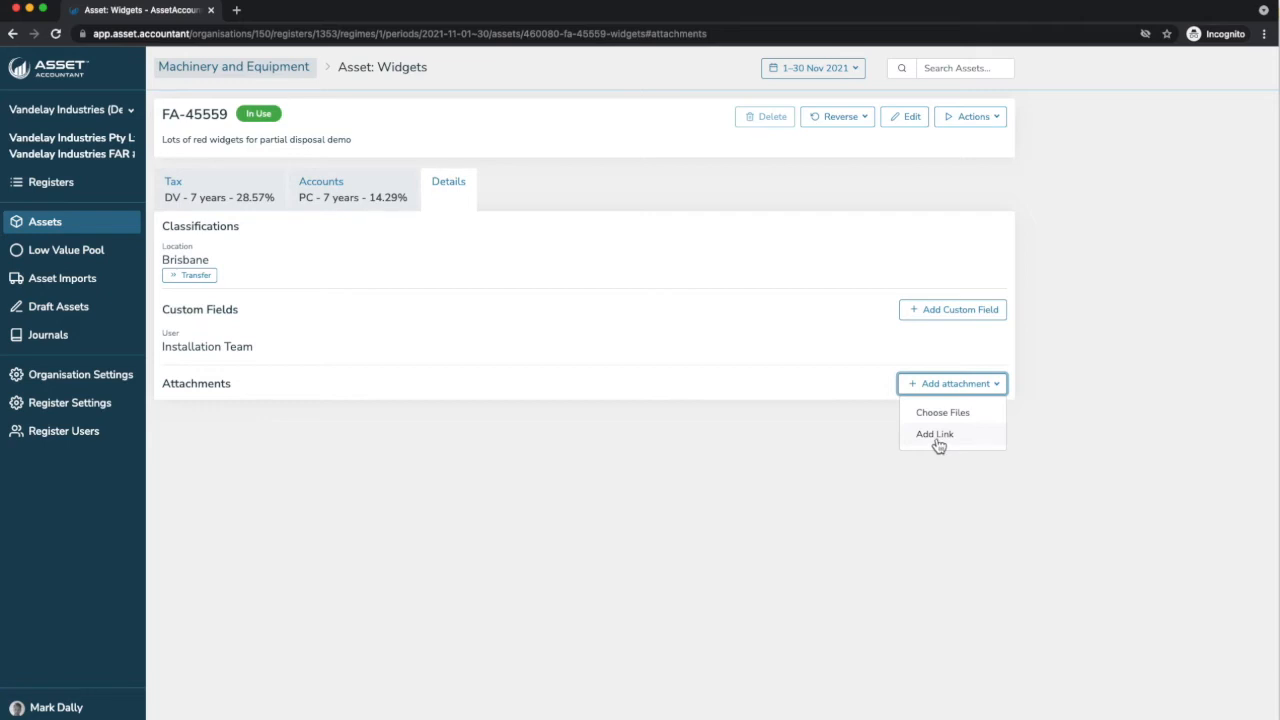
pyautogui.click(814, 442)
# Step: Review the entry types that can be added under tax depreciation for the Widgets asset
pyautogui.click(174, 184)
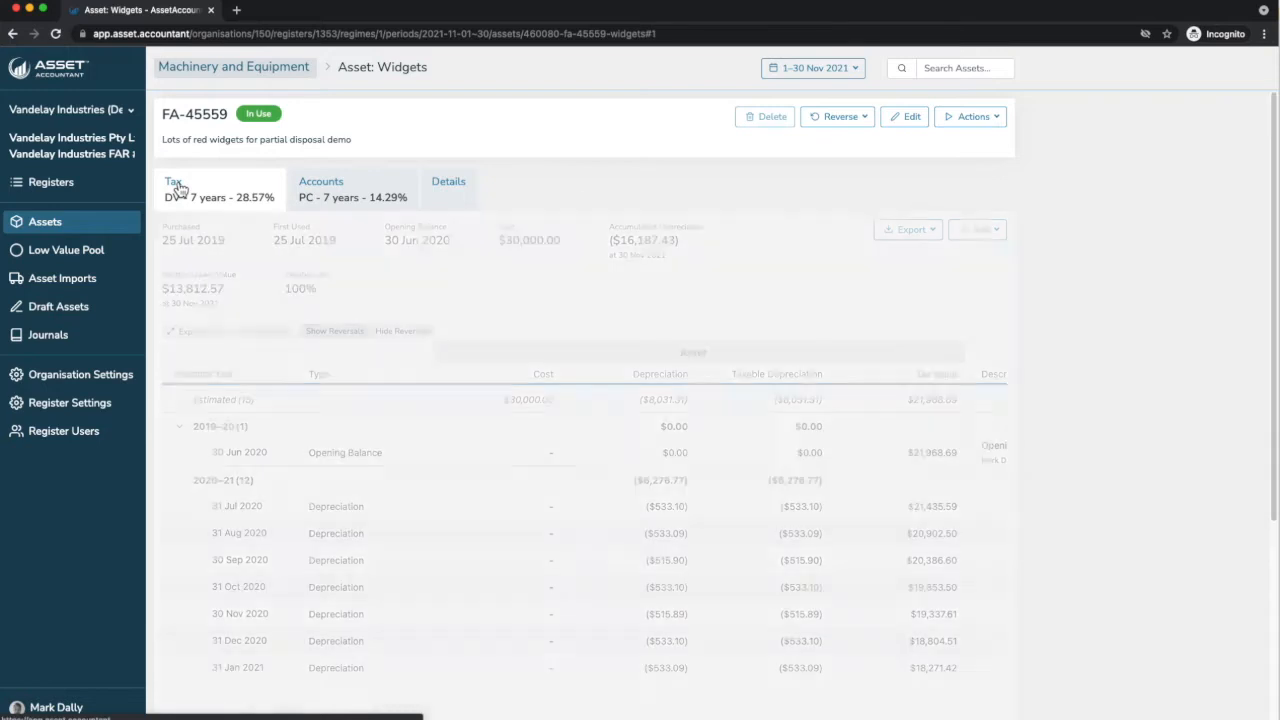
pyautogui.click(1000, 234)
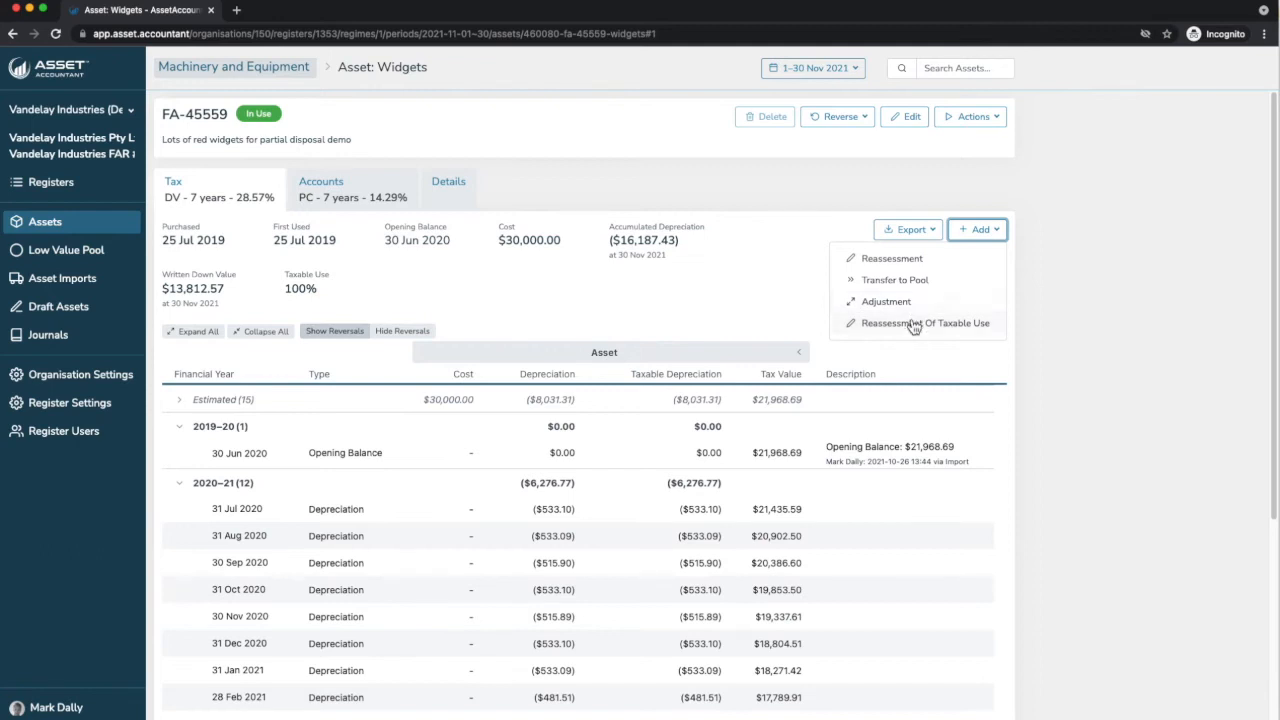
pyautogui.scroll(-4, 551, 342)
pyautogui.scroll(4, 551, 342)
# Step: Examine the register's pool, classification, integration and general settings, cancelling the new classification form without adding one
pyautogui.click(64, 412)
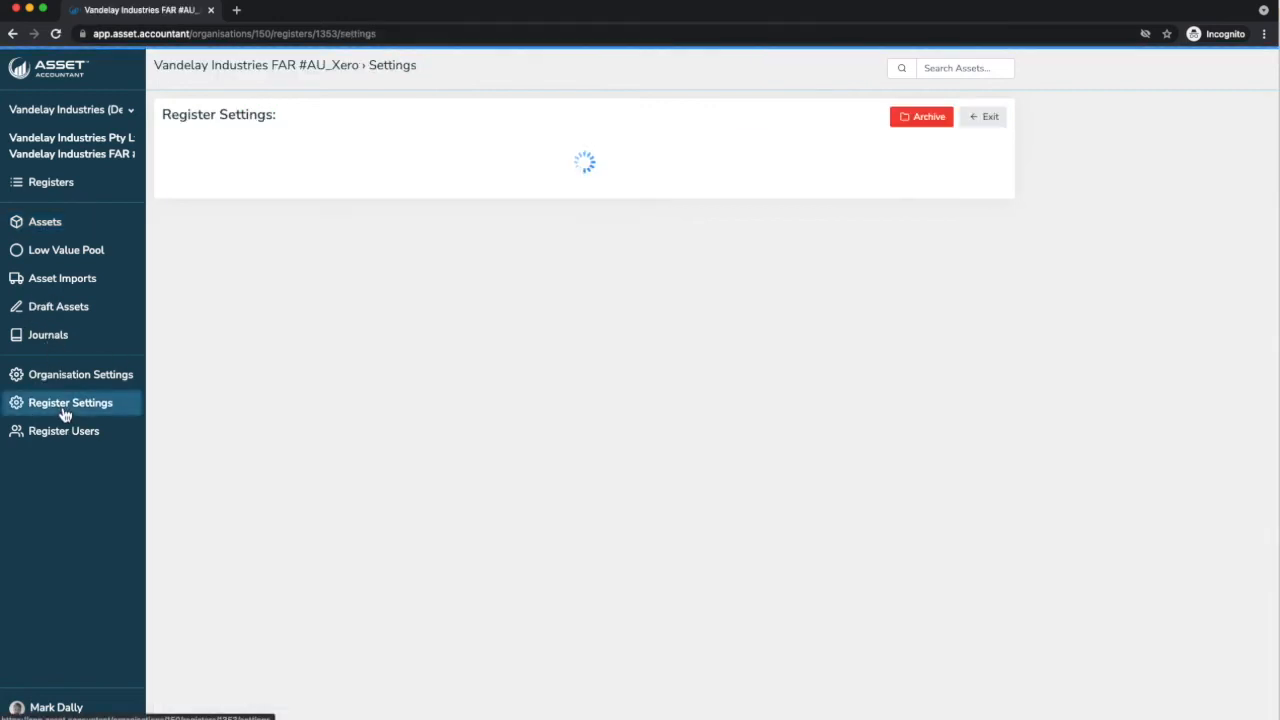
pyautogui.click(392, 145)
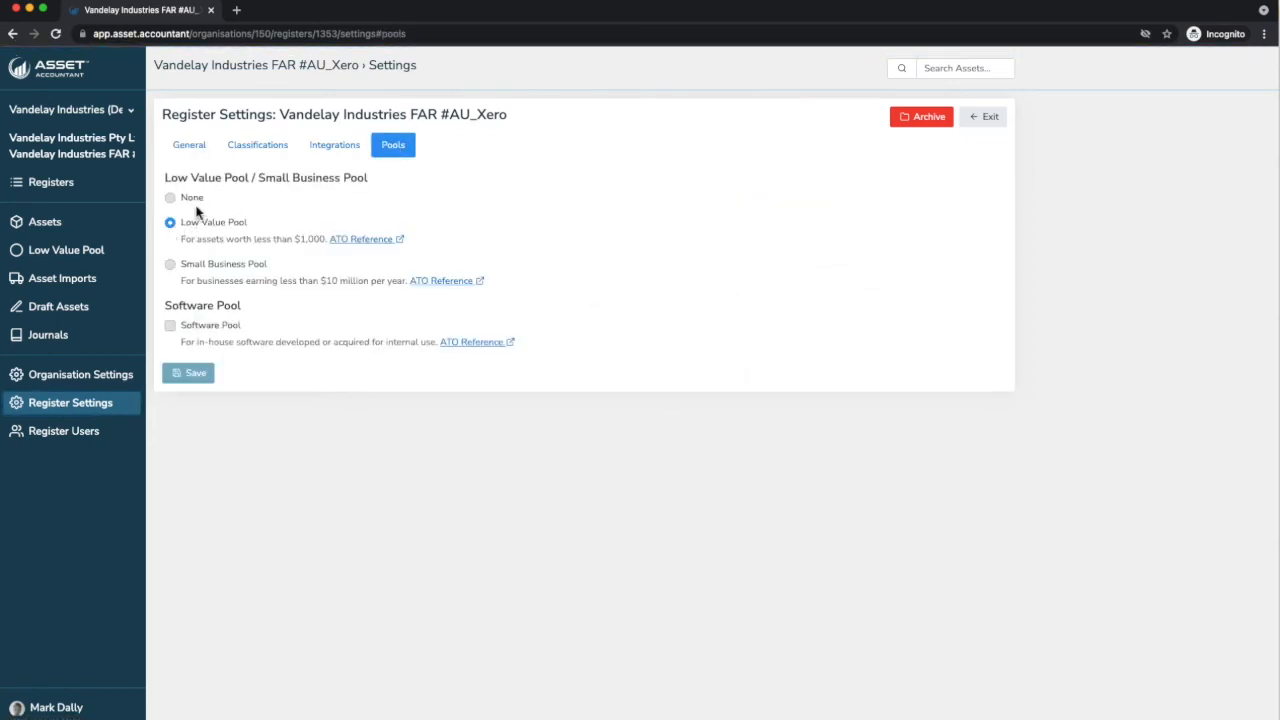
pyautogui.click(270, 152)
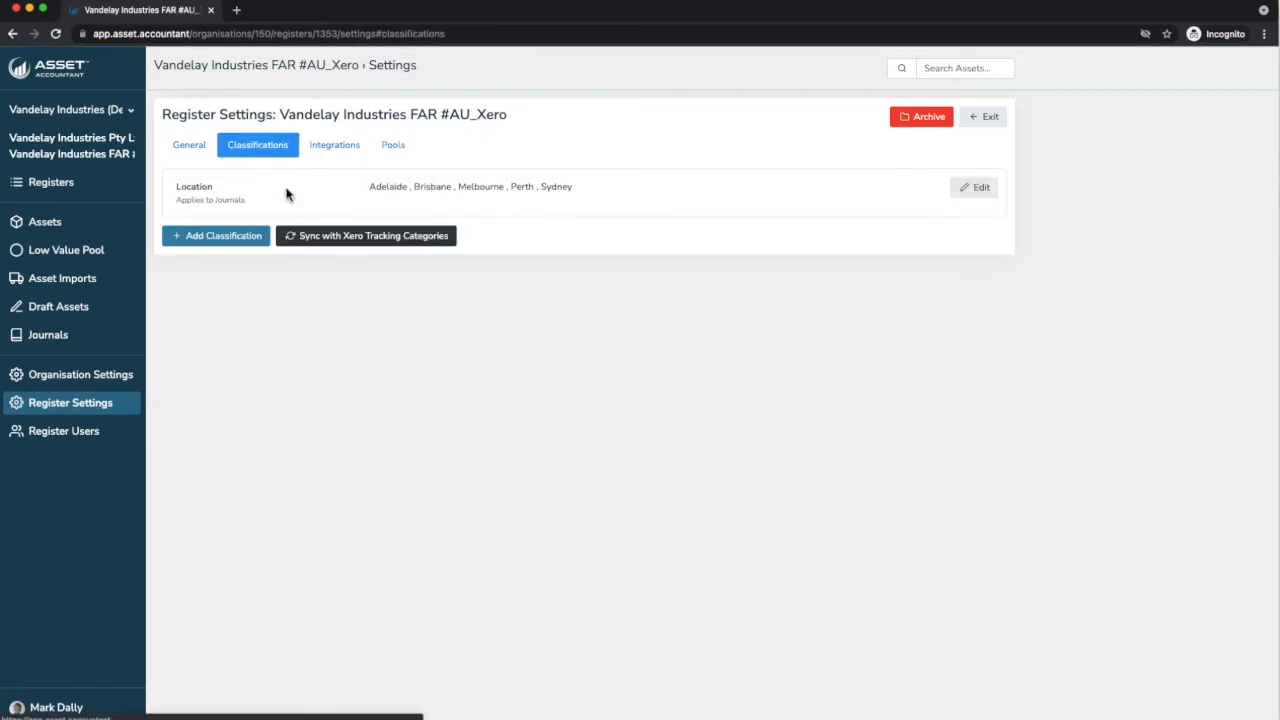
pyautogui.click(232, 242)
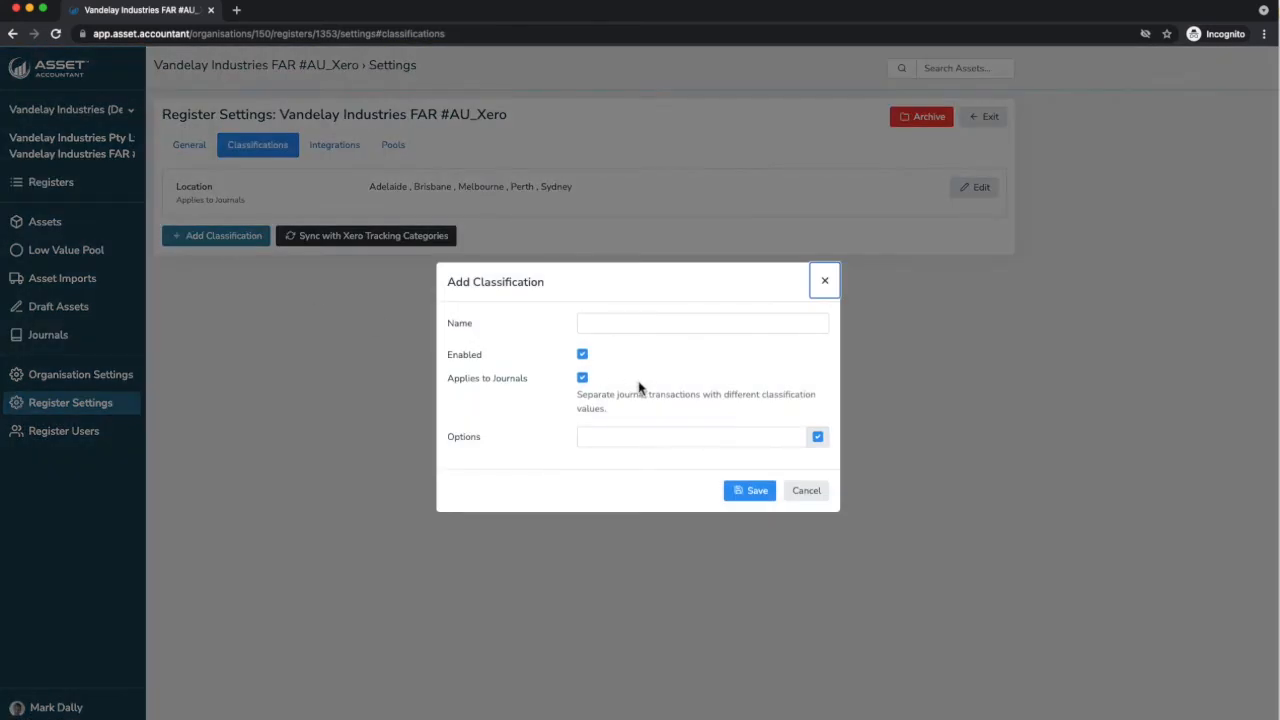
pyautogui.click(629, 325)
pyautogui.click(806, 490)
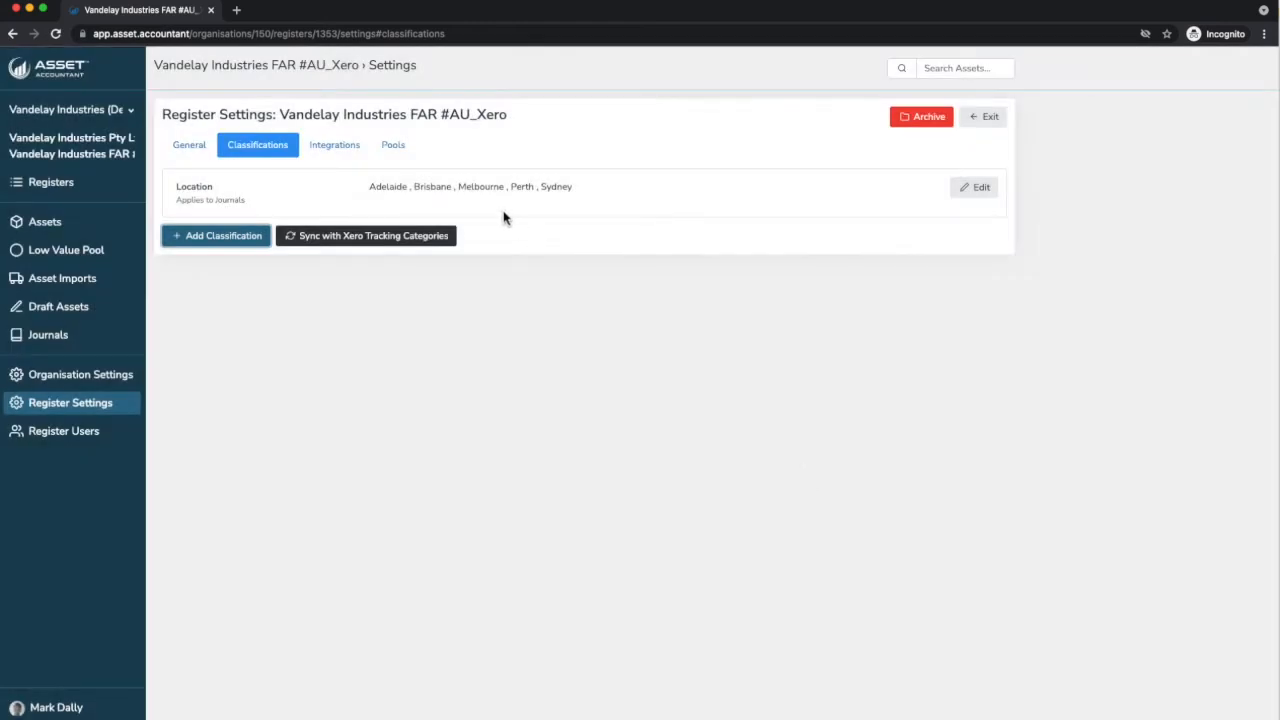
pyautogui.click(342, 157)
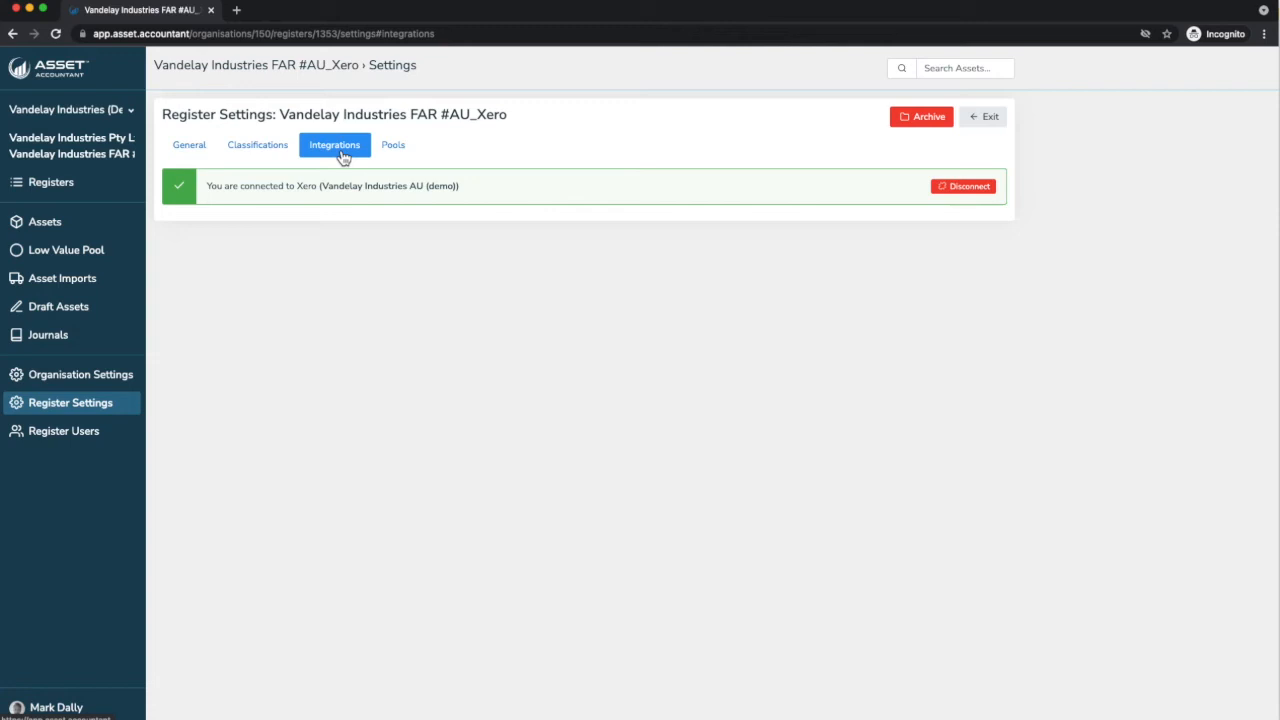
pyautogui.click(185, 156)
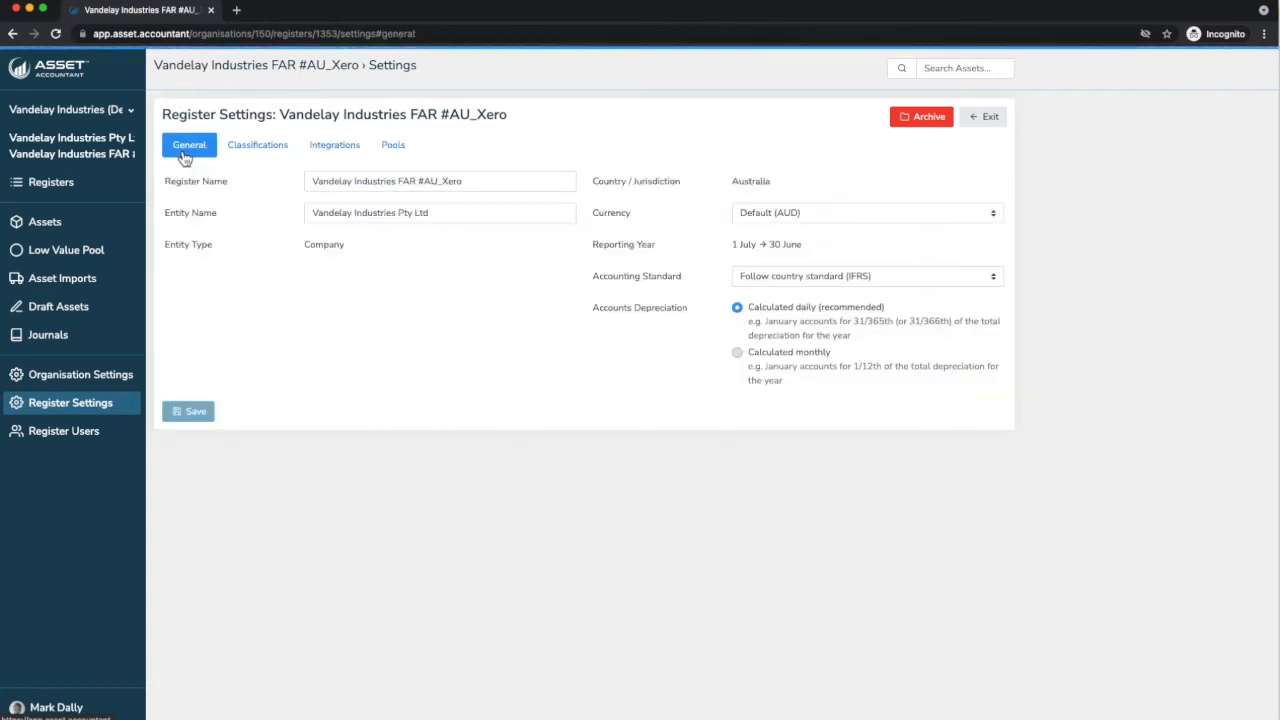
# Step: Exit the register settings and review the kinds of assets and asset groups that can be added
pyautogui.click(996, 120)
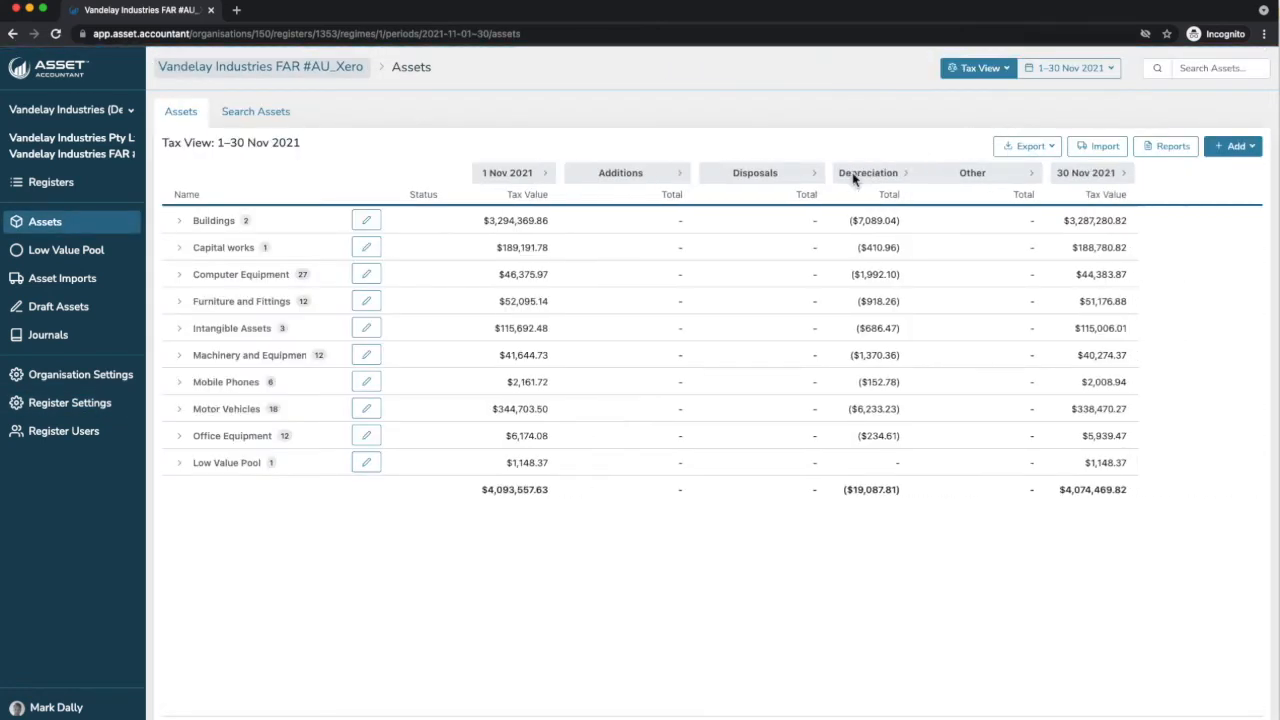
pyautogui.click(1250, 153)
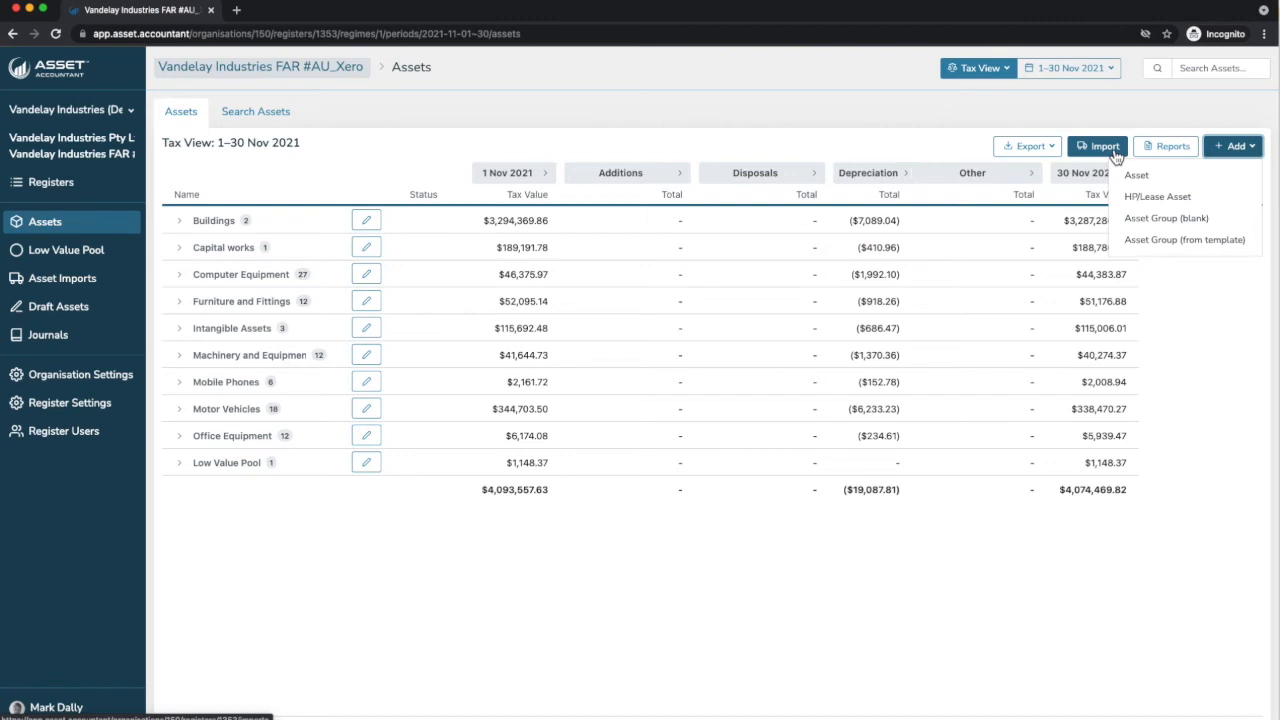
pyautogui.click(527, 127)
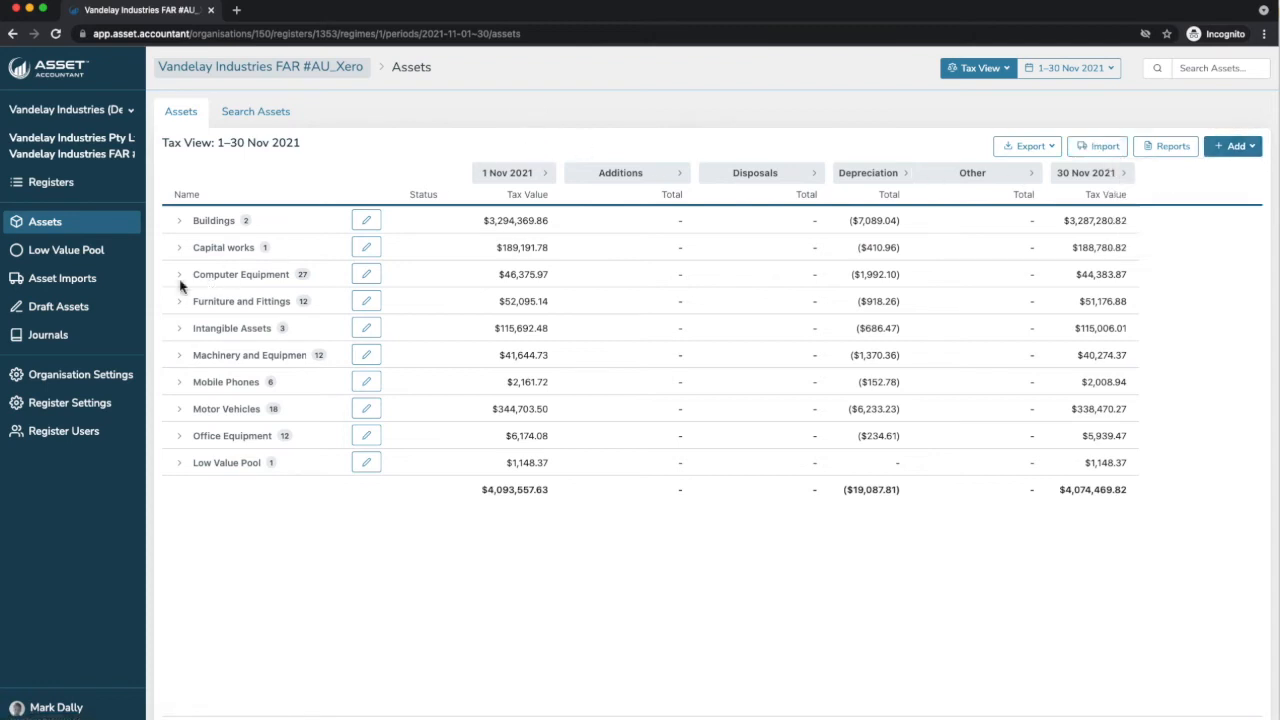
# Step: Inspect the new asset form for the draft "Demo asset for importing into AA from a bill", and close it without saving
pyautogui.click(62, 316)
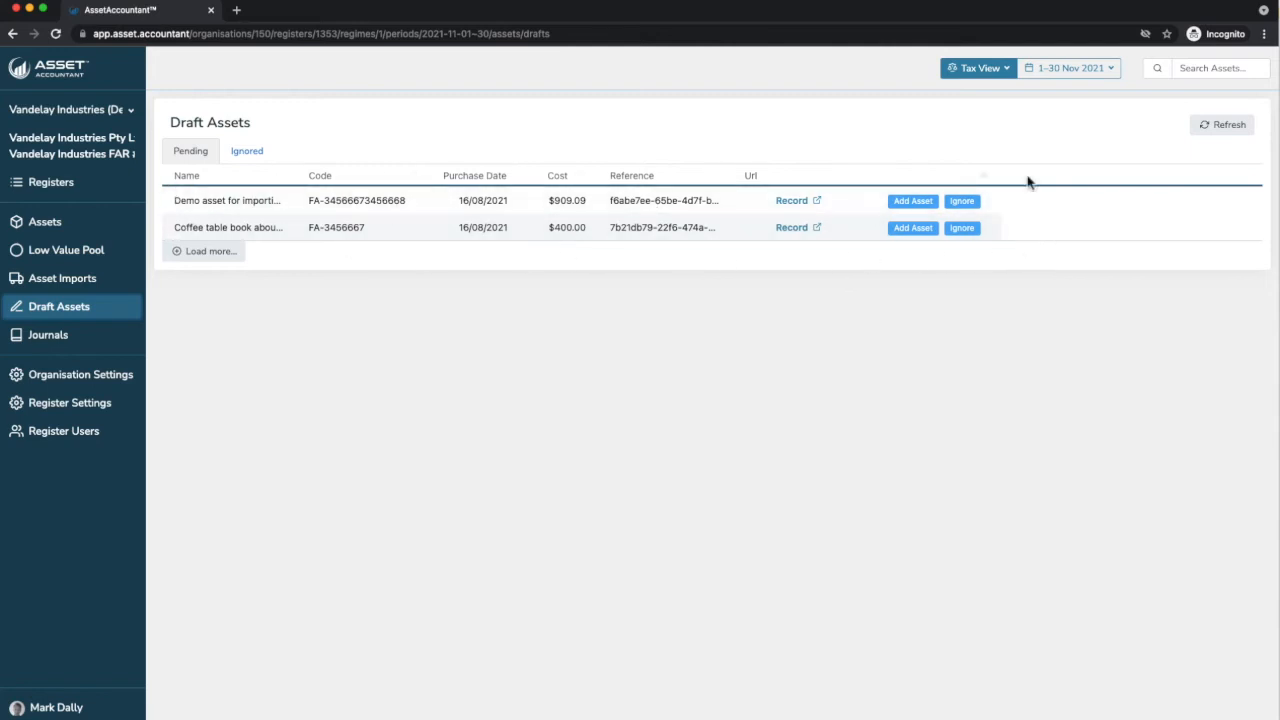
pyautogui.click(911, 203)
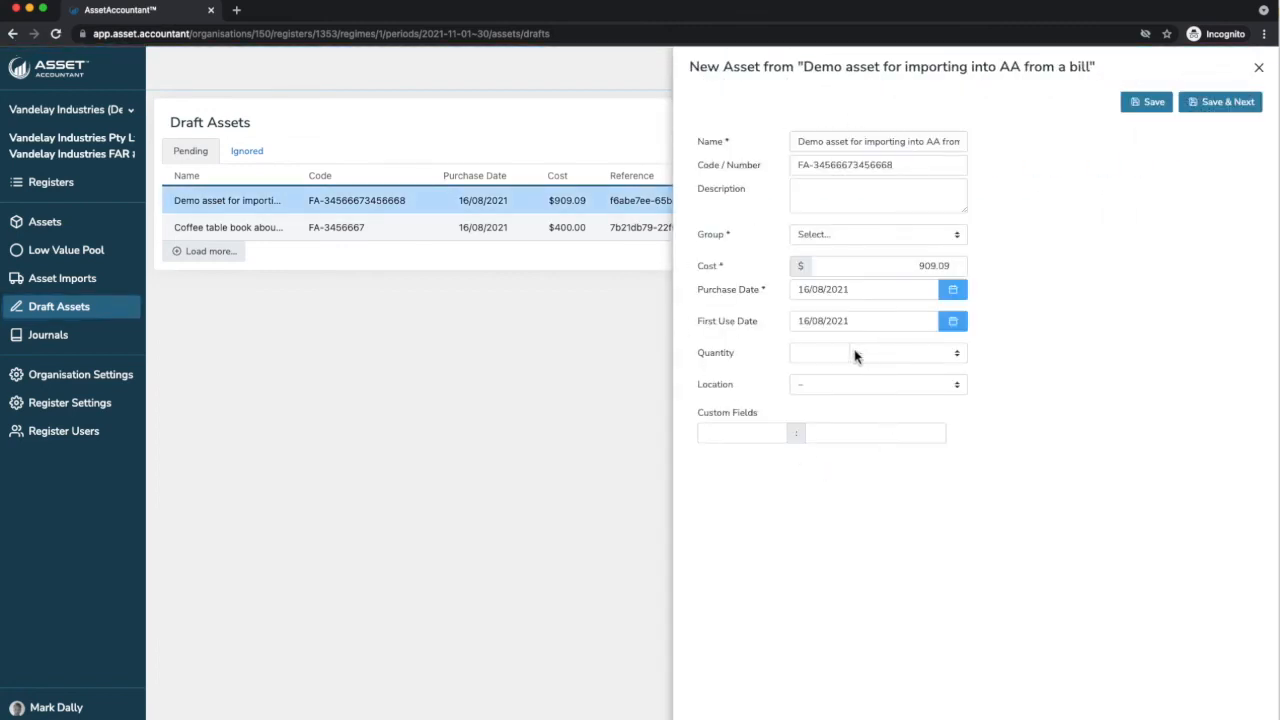
pyautogui.click(815, 234)
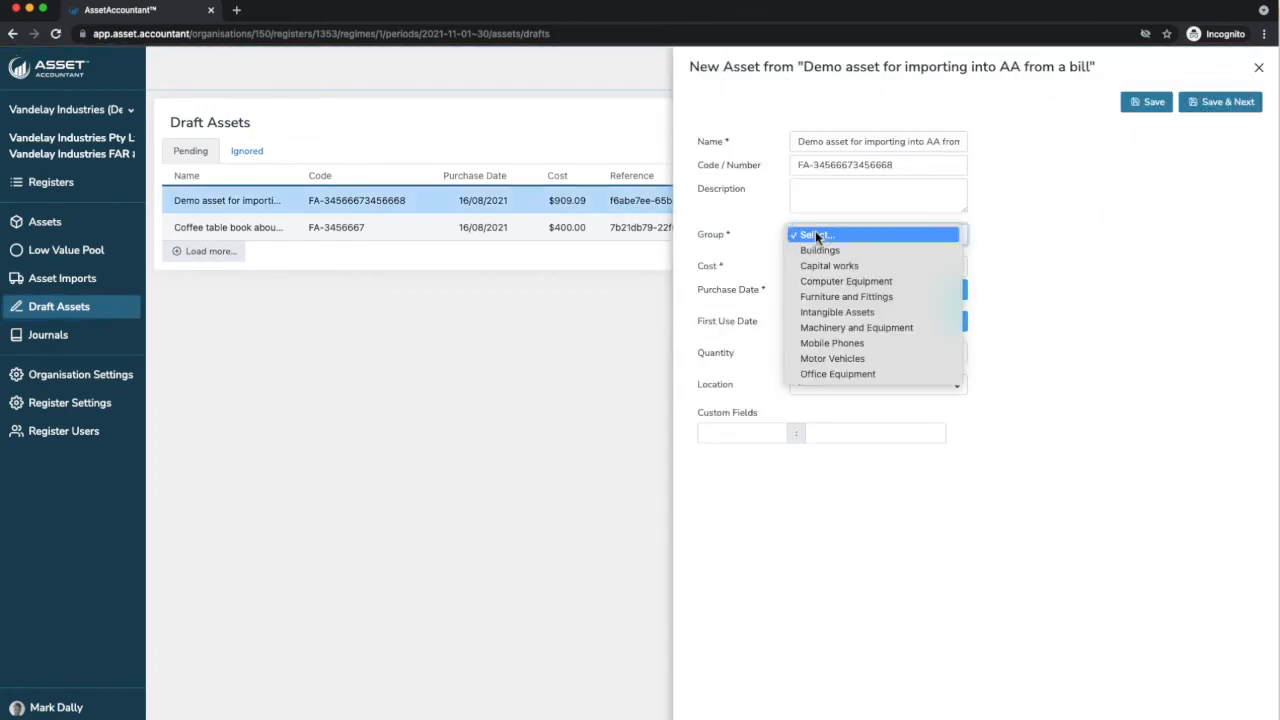
pyautogui.click(1020, 320)
pyautogui.click(908, 272)
pyautogui.doubleClick(960, 274)
pyautogui.click(1260, 70)
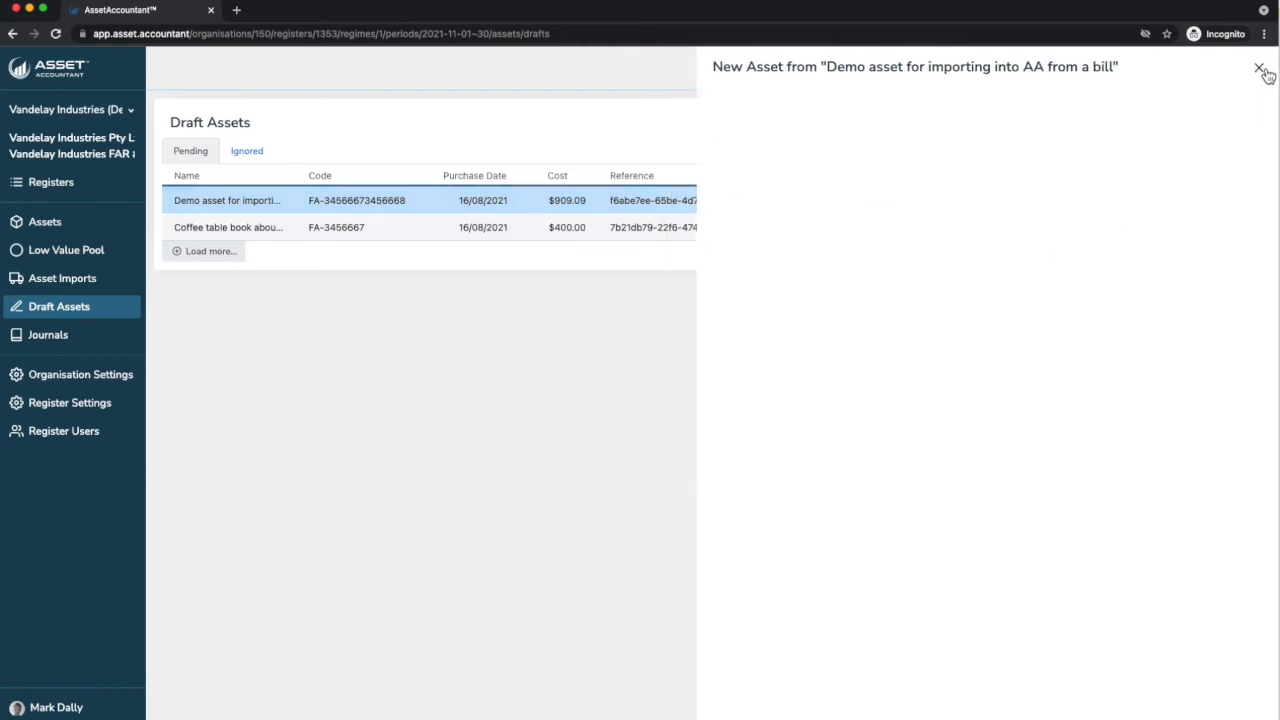
# Step: Start a new asset named "Test Asset" with code FA-3456 and the description "This is a test asset."
pyautogui.click(42, 224)
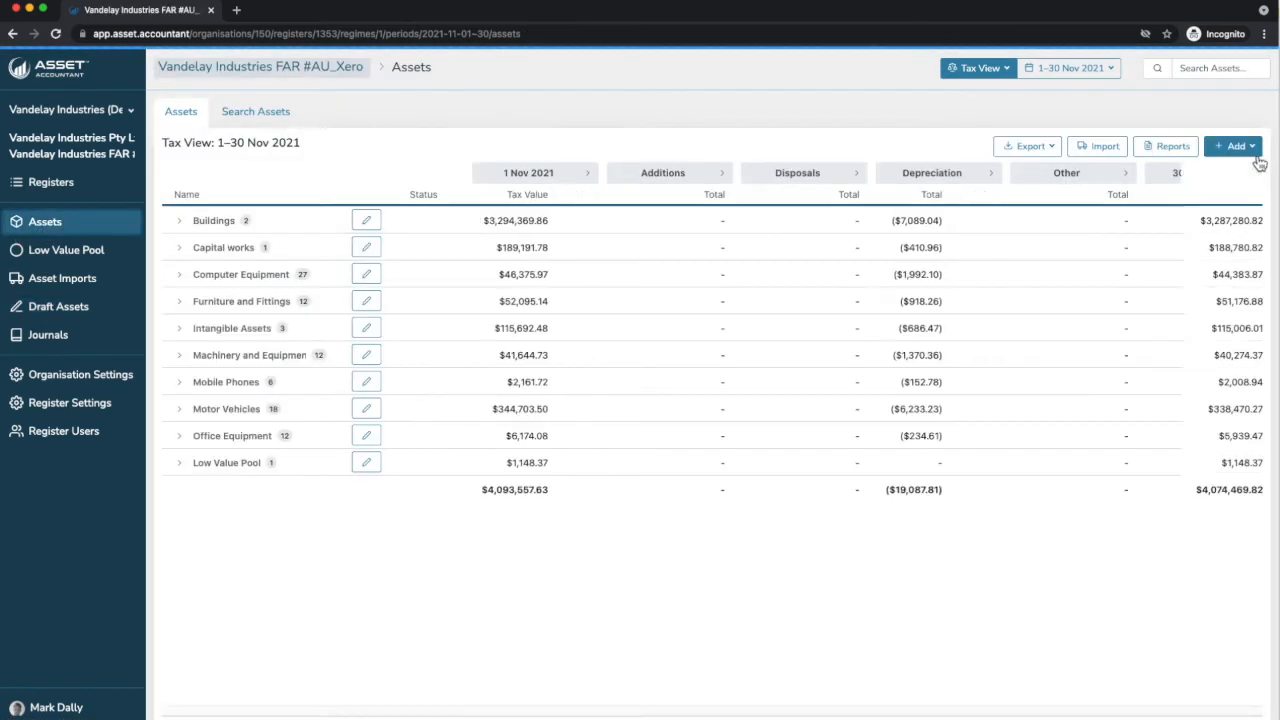
pyautogui.click(1238, 146)
pyautogui.click(1140, 176)
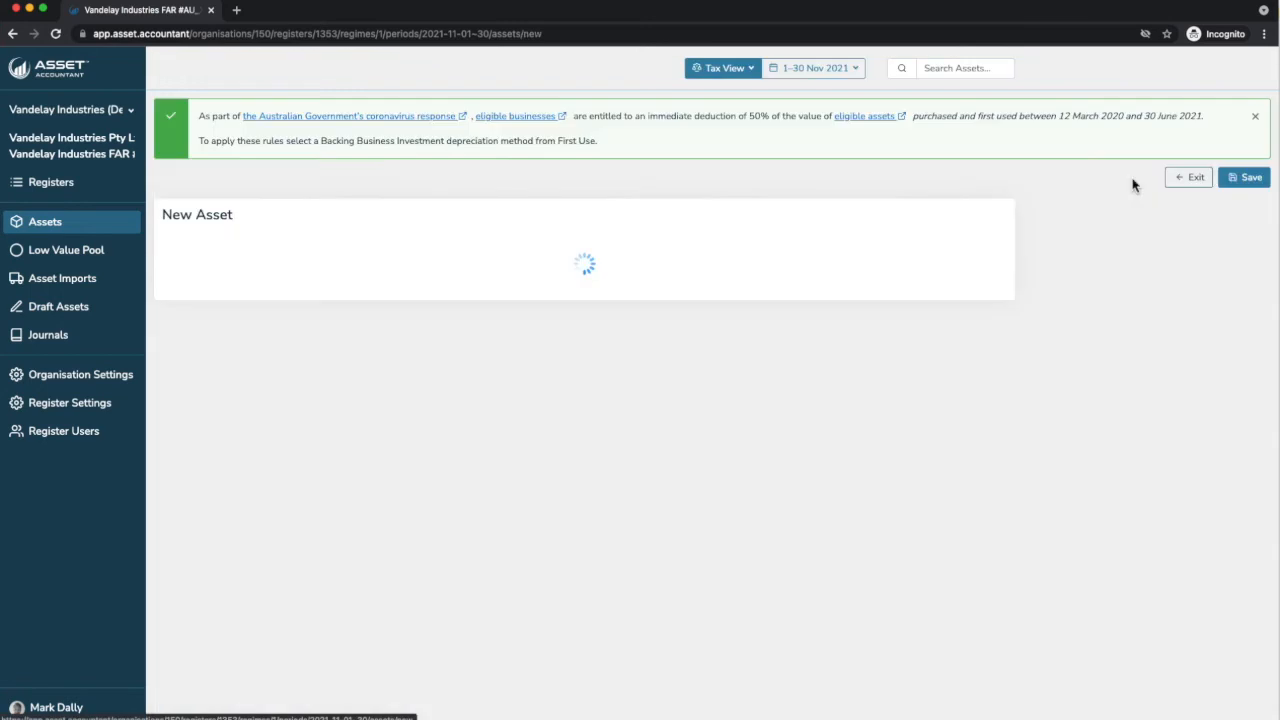
pyautogui.click(1257, 121)
pyautogui.click(322, 178)
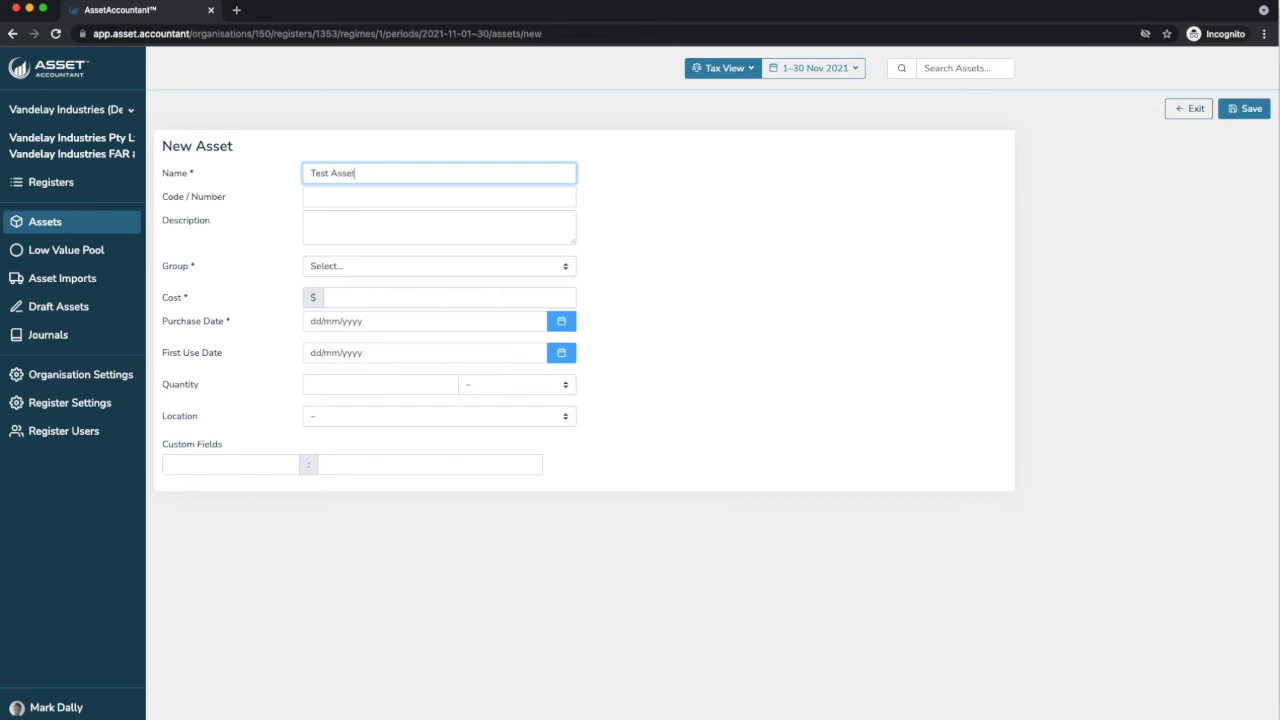
pyautogui.click(327, 200)
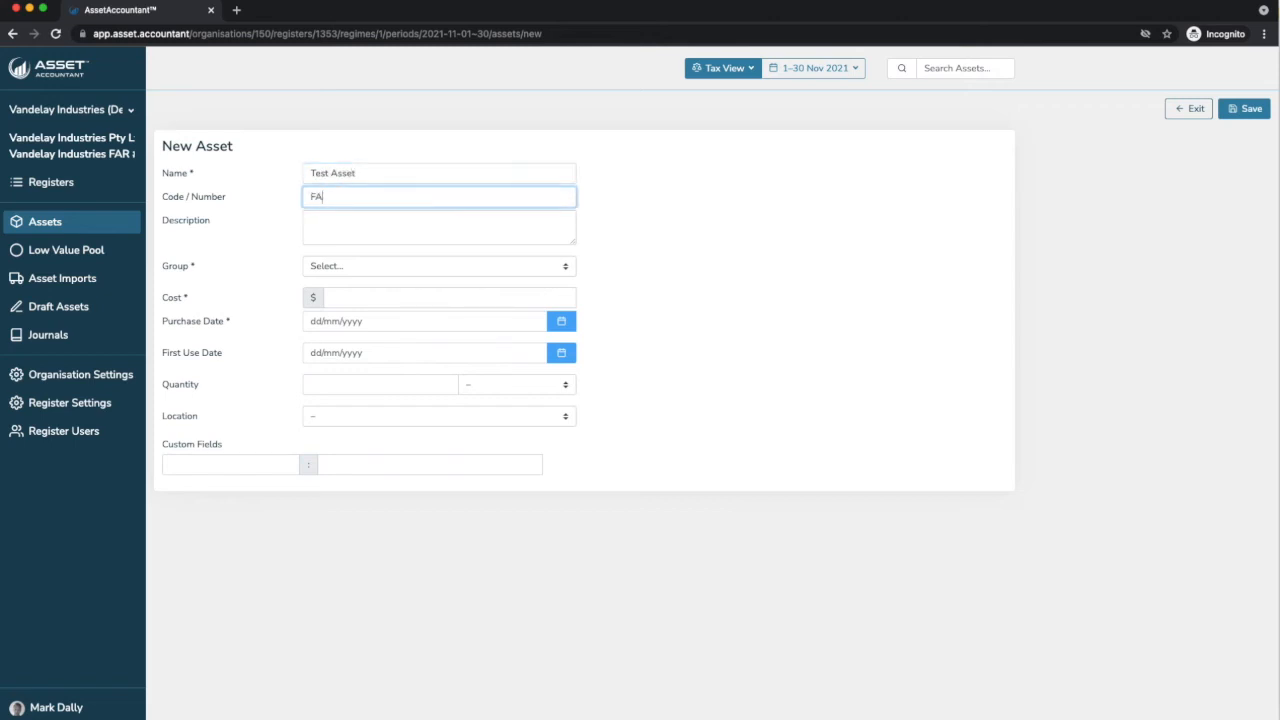
pyautogui.click(320, 226)
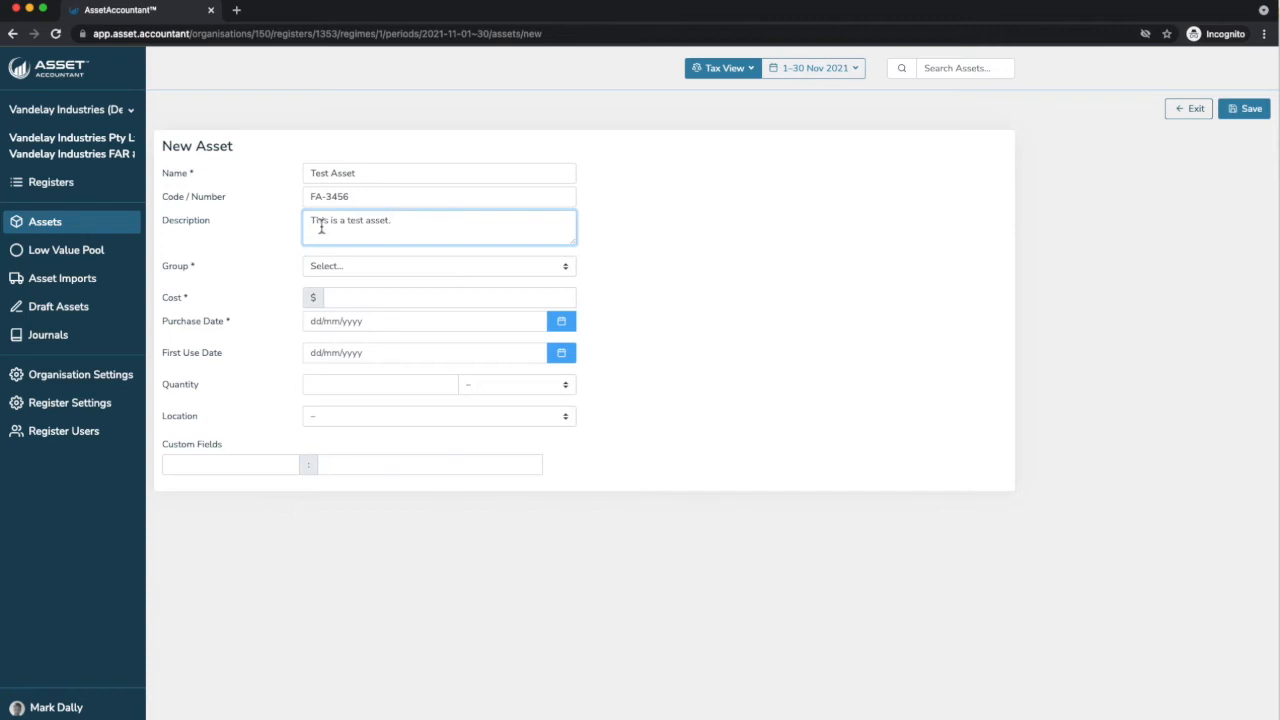
# Step: Assign the new asset to the Machinery and Equipment group with a cost of $10000 and purchase date 07/11/2021
pyautogui.click(337, 268)
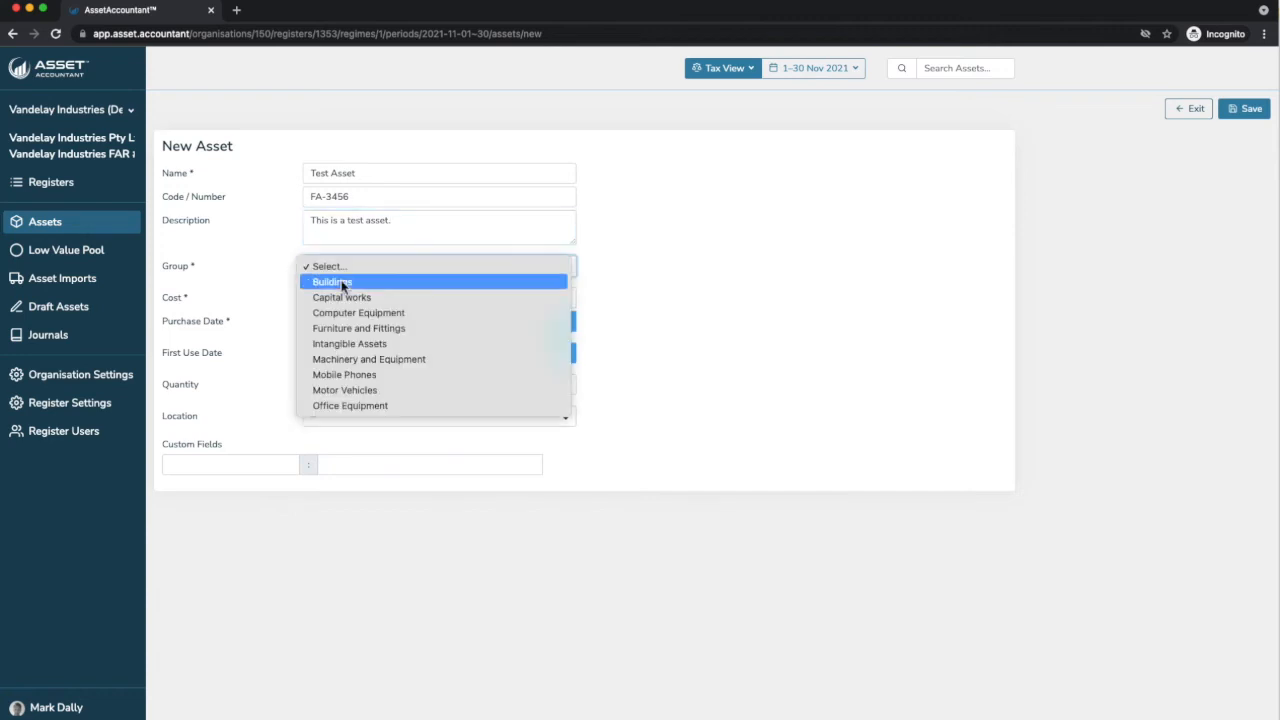
pyautogui.click(353, 360)
pyautogui.click(387, 298)
pyautogui.write('10000')
pyautogui.click(558, 324)
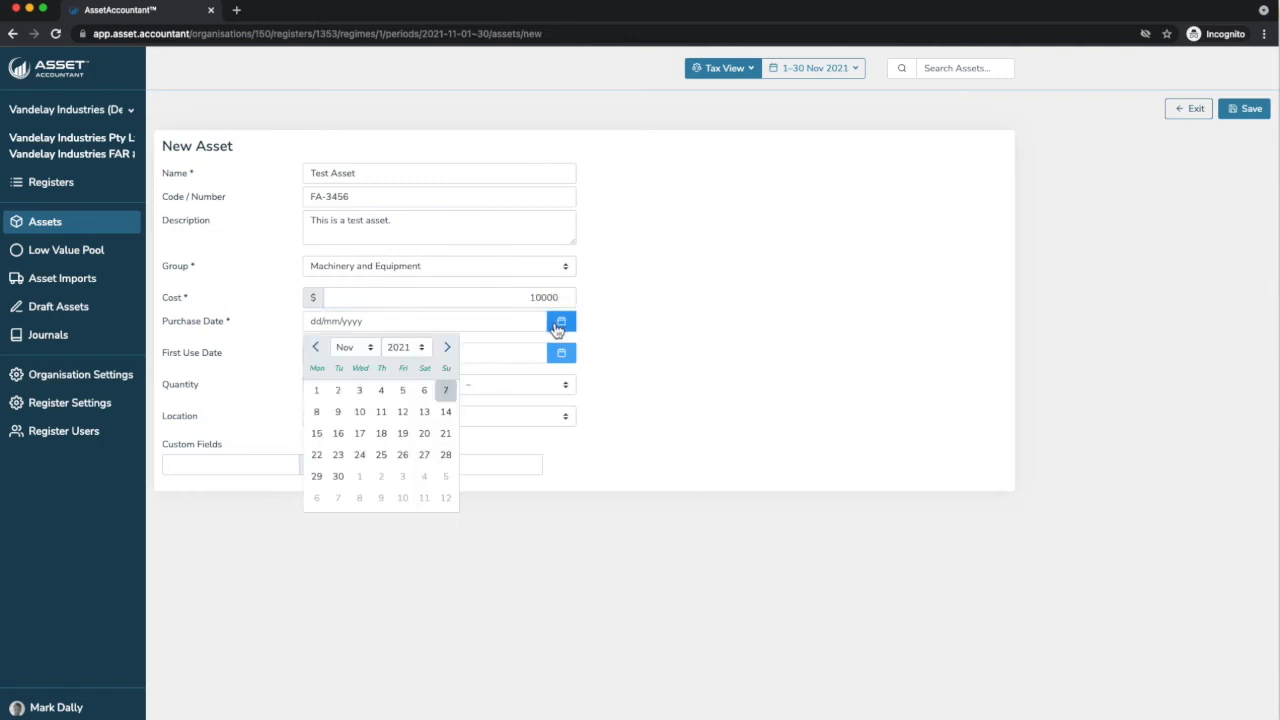
pyautogui.click(445, 390)
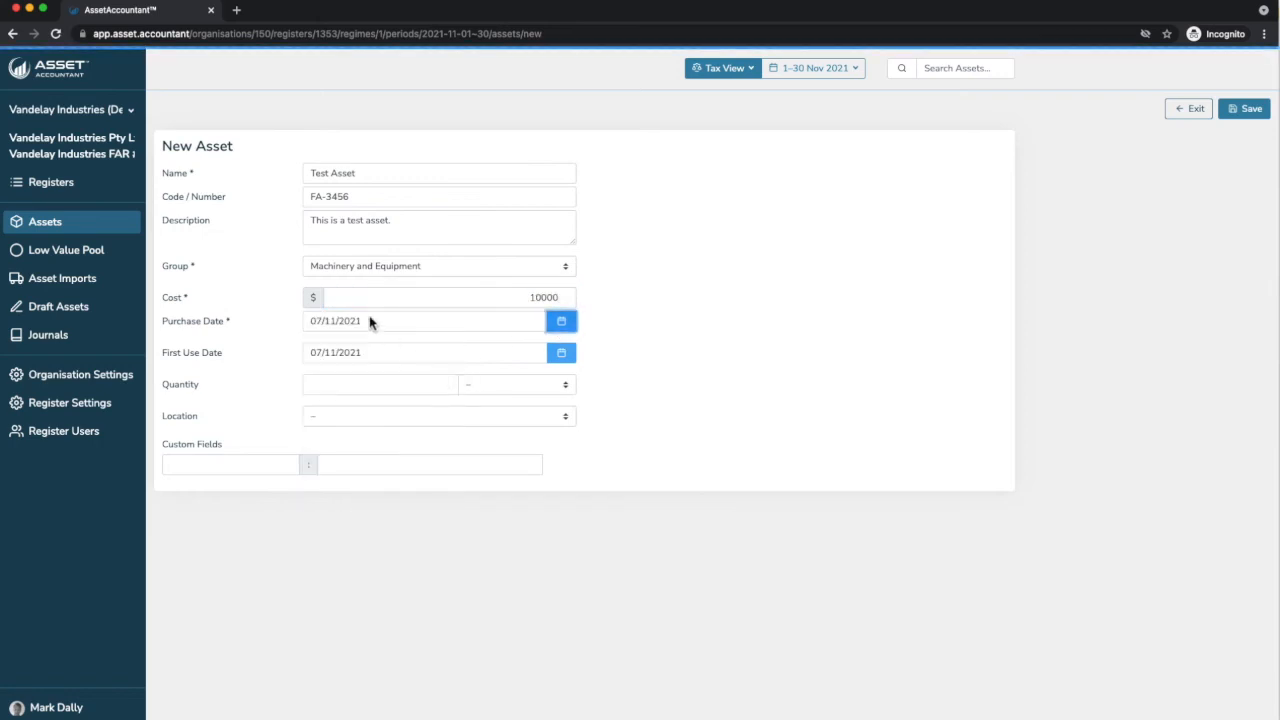
# Step: Set the new asset's quantity to 1000 and its location to Melbourne
pyautogui.click(339, 390)
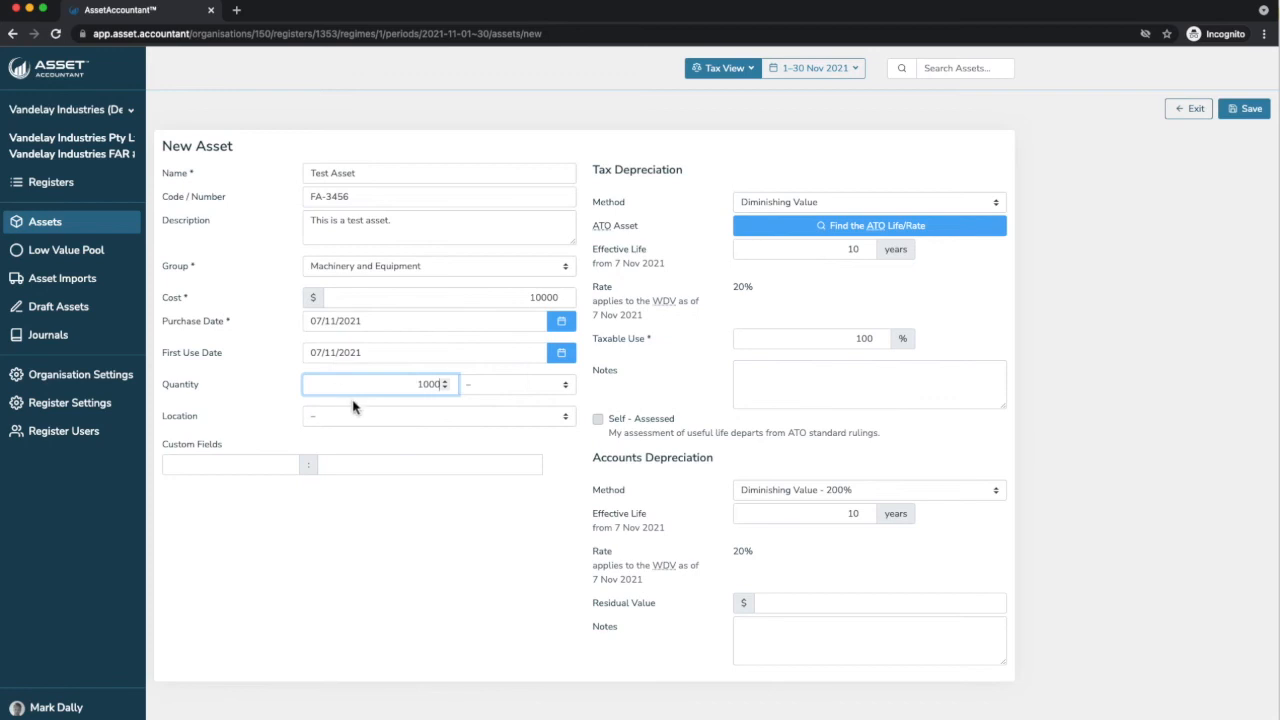
pyautogui.click(400, 416)
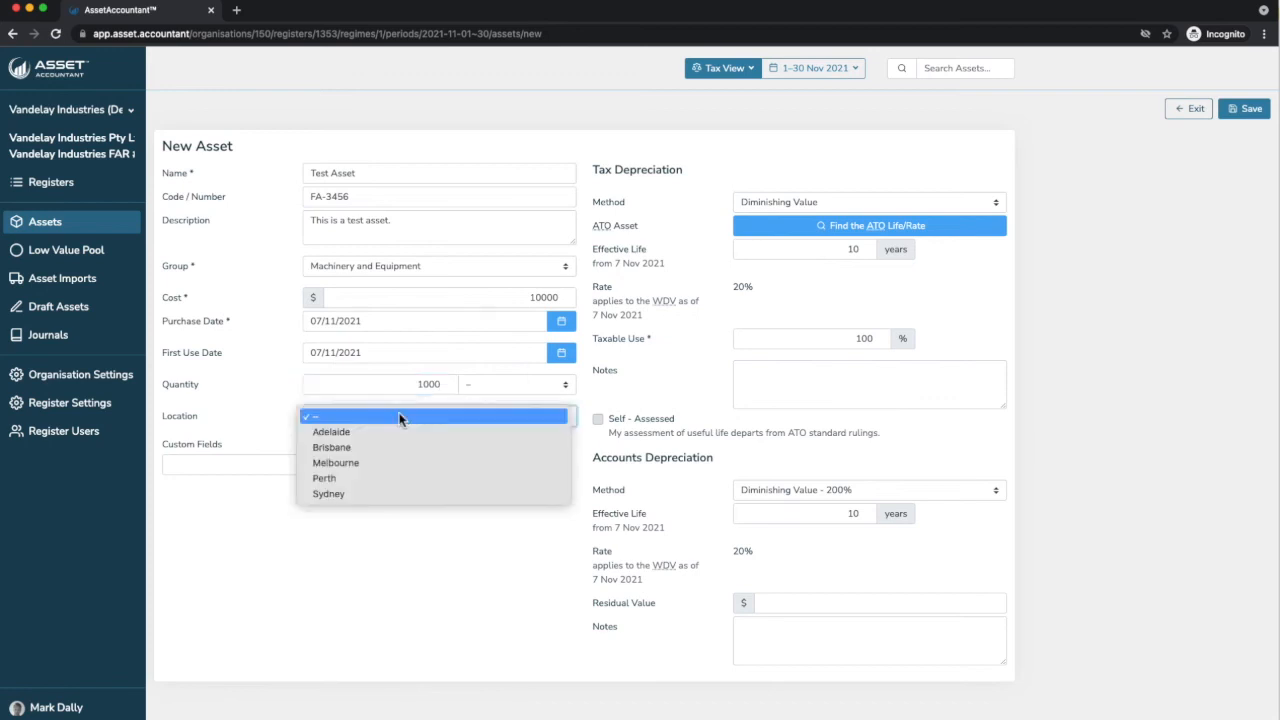
pyautogui.click(365, 464)
# Step: Add the User custom field to the new asset and enter the user's name as its value
pyautogui.click(241, 467)
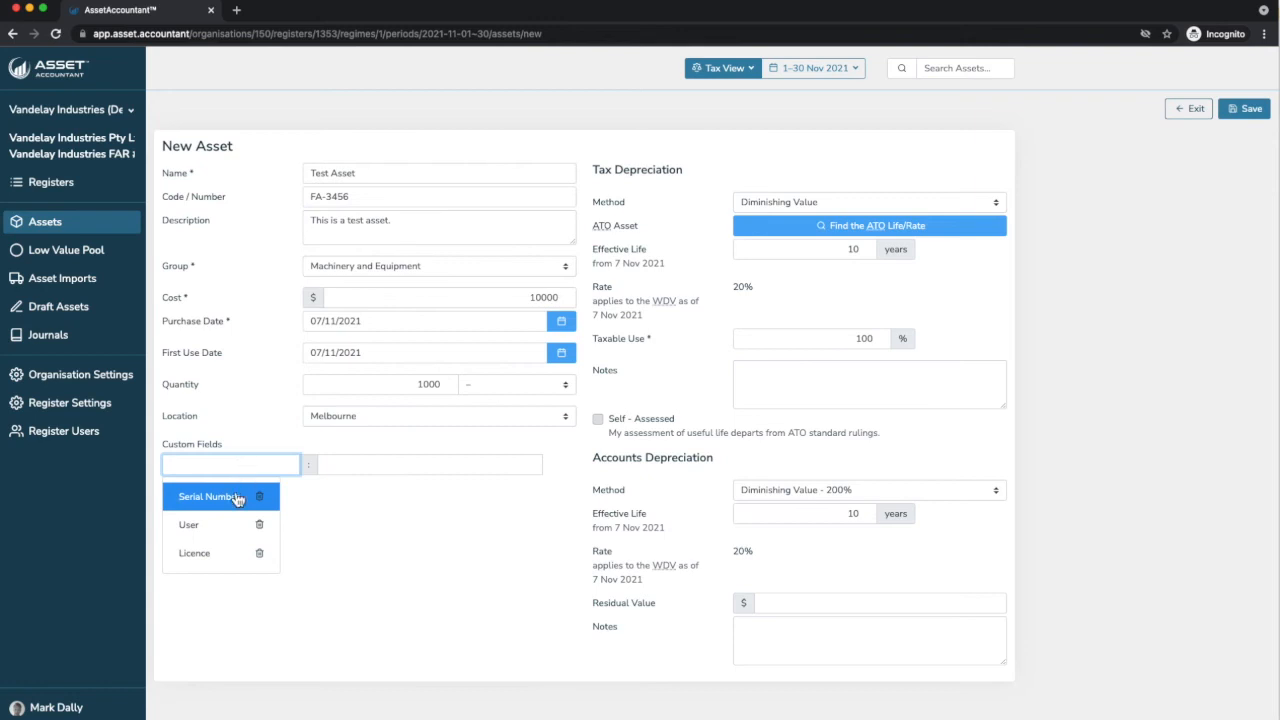
pyautogui.click(218, 525)
pyautogui.click(360, 470)
pyautogui.write('Douggie')
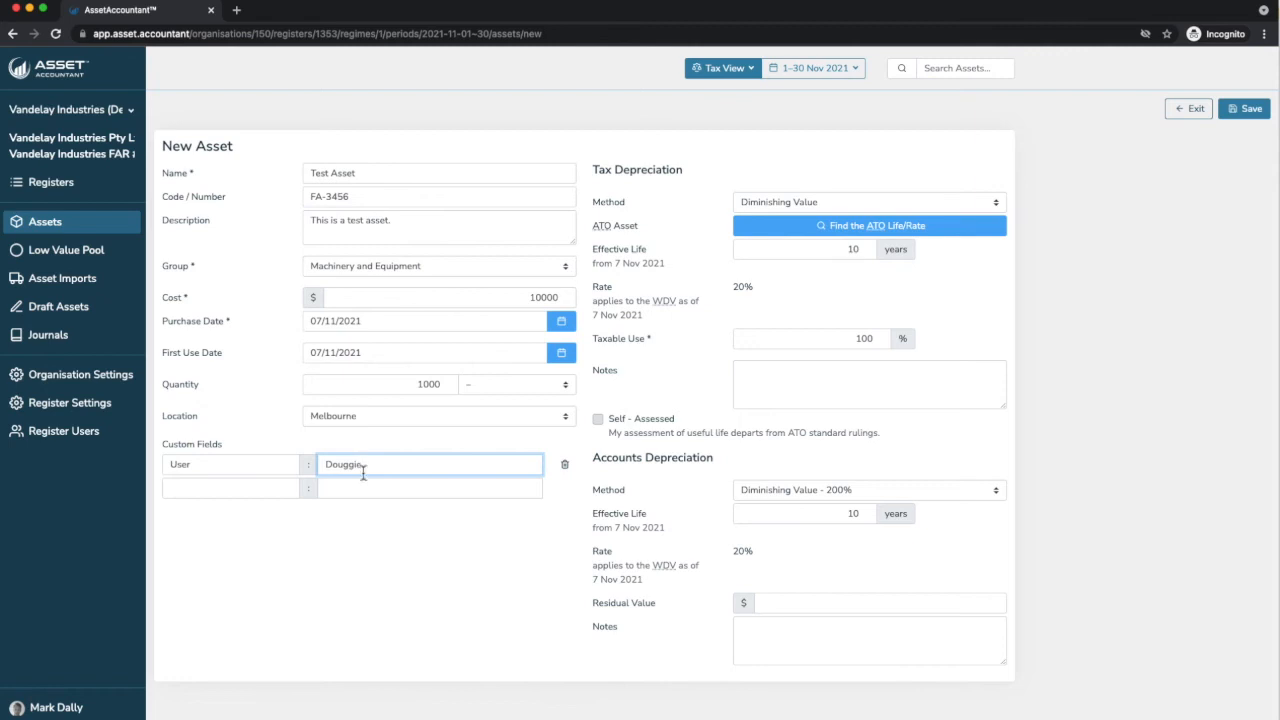
pyautogui.click(400, 531)
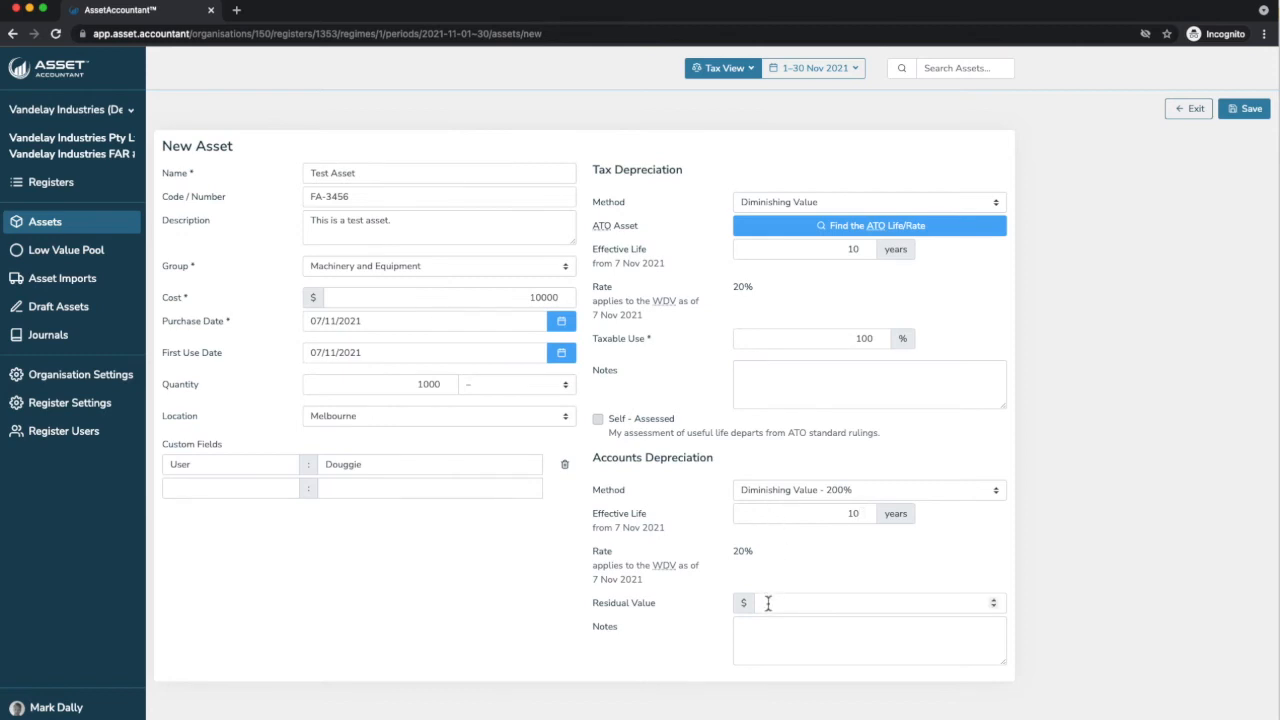
# Step: Look up the ATO life for "server" and assign "Servers, domain controllers, switches, transcoders etc" from the Radio broadcasting industry
pyautogui.click(857, 229)
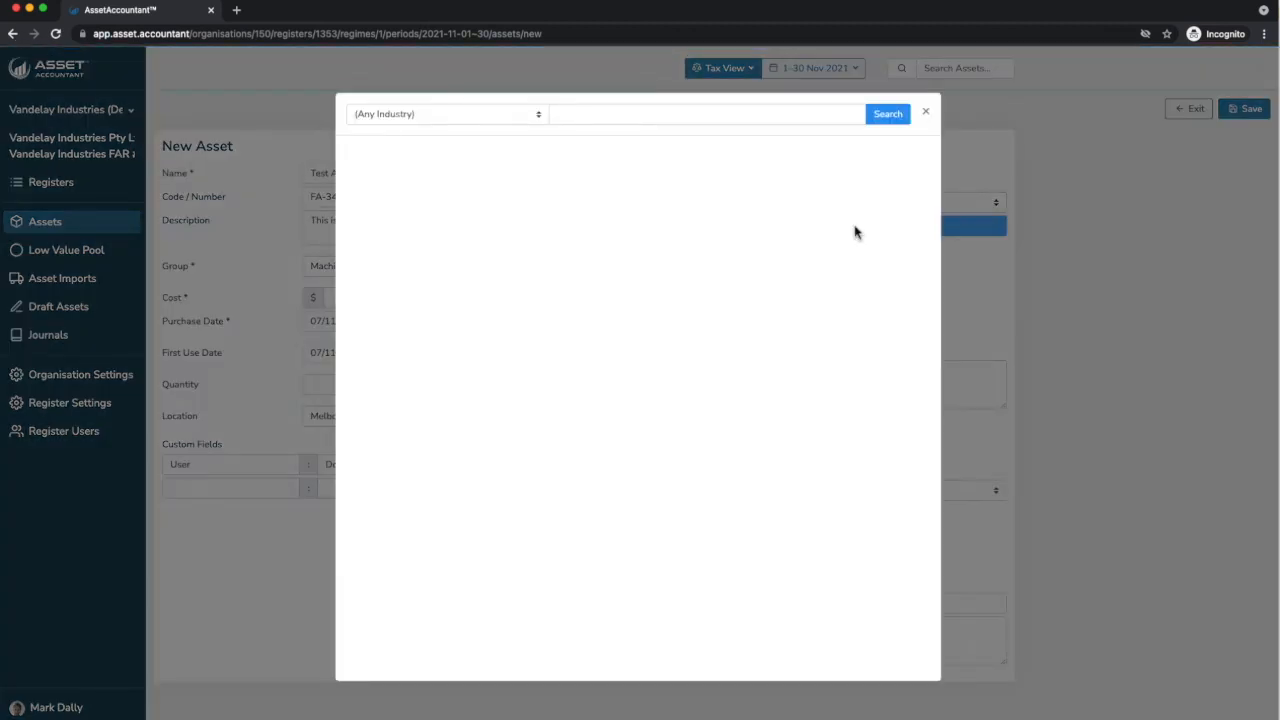
pyautogui.click(609, 116)
pyautogui.write('server')
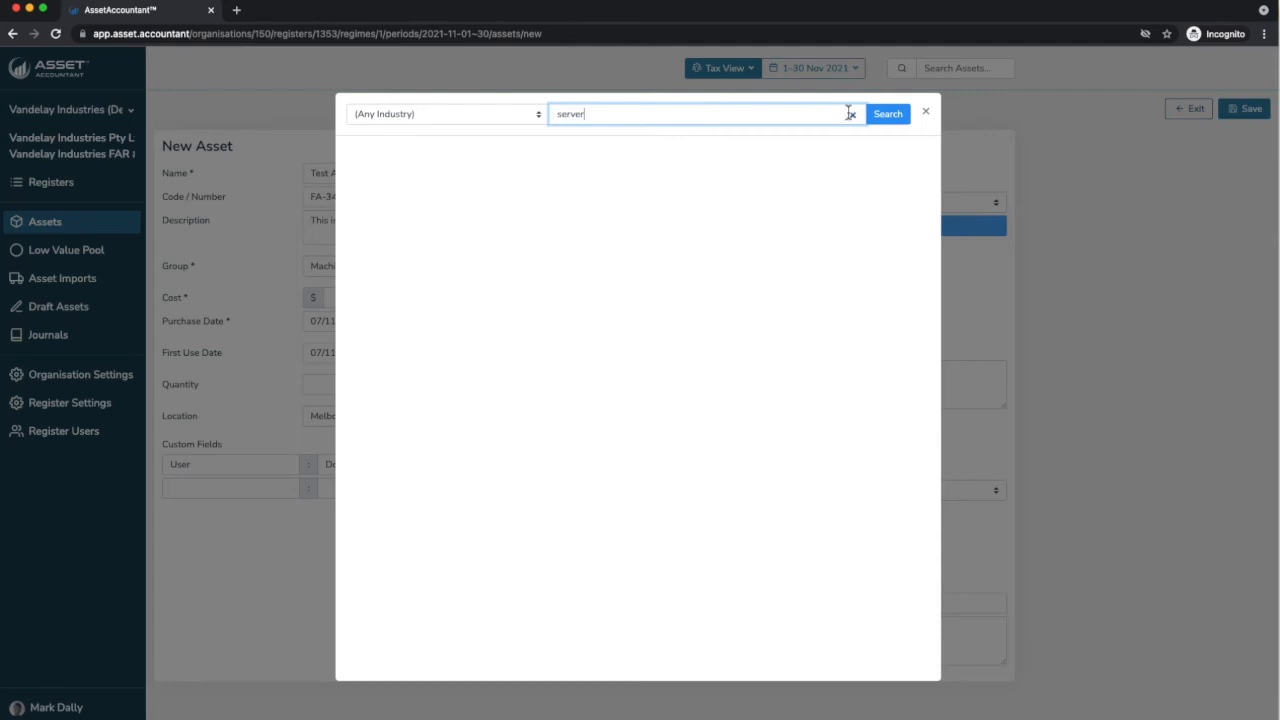
pyautogui.click(886, 114)
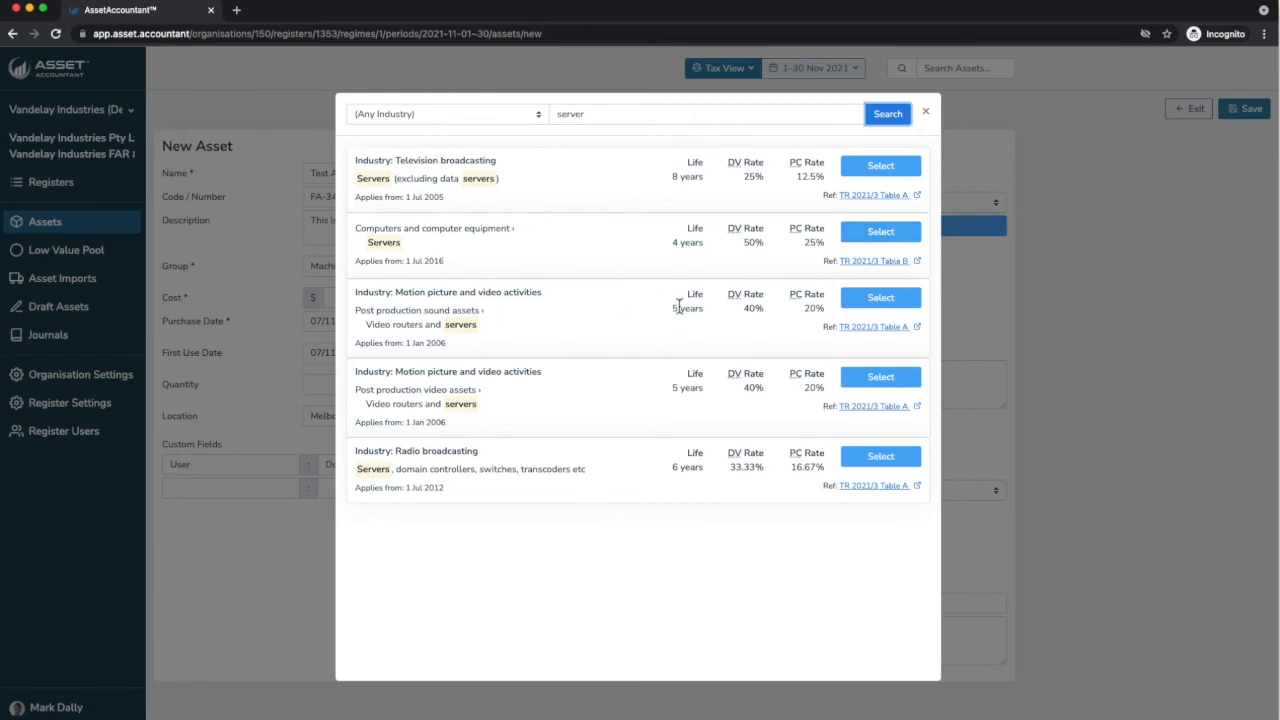
pyautogui.click(896, 470)
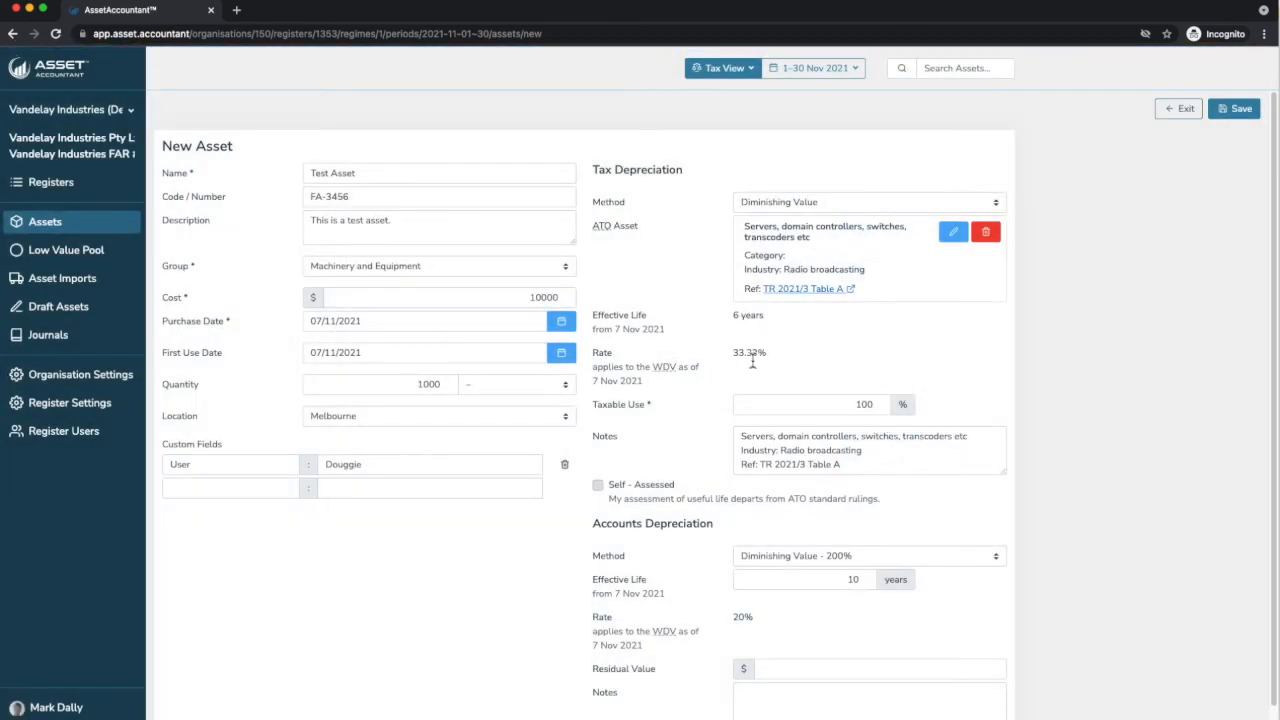
# Step: Check the tax depreciation notes filled in from the ATO ruling and save the new asset
pyautogui.moveTo(840, 465); pyautogui.dragTo(720, 430)
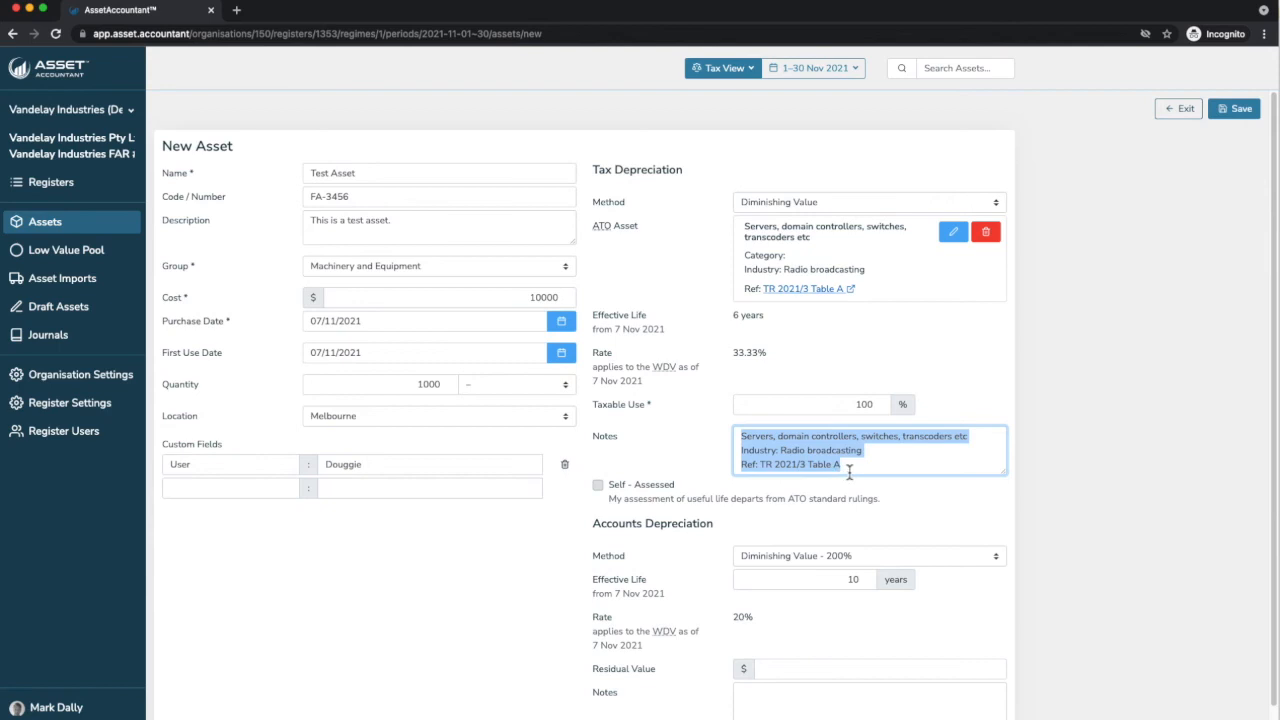
pyautogui.click(866, 373)
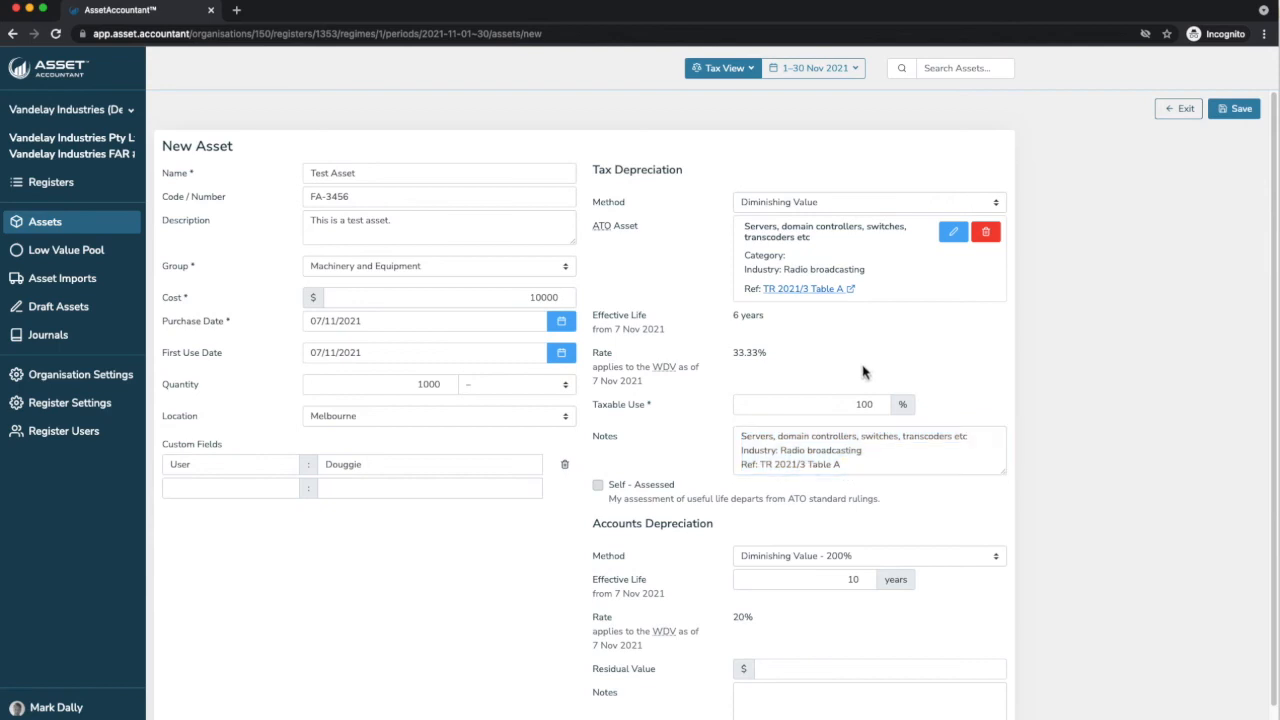
pyautogui.click(1230, 114)
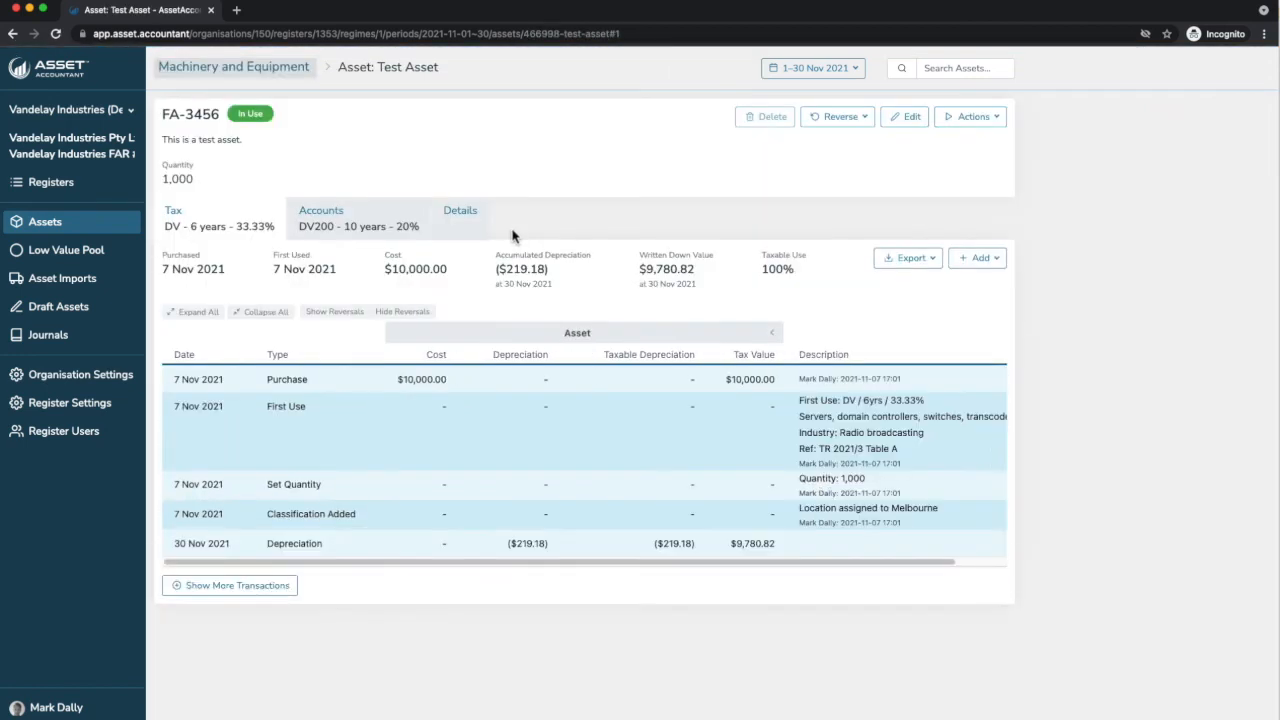
# Step: Search the register's assets for "test"
pyautogui.click(45, 221)
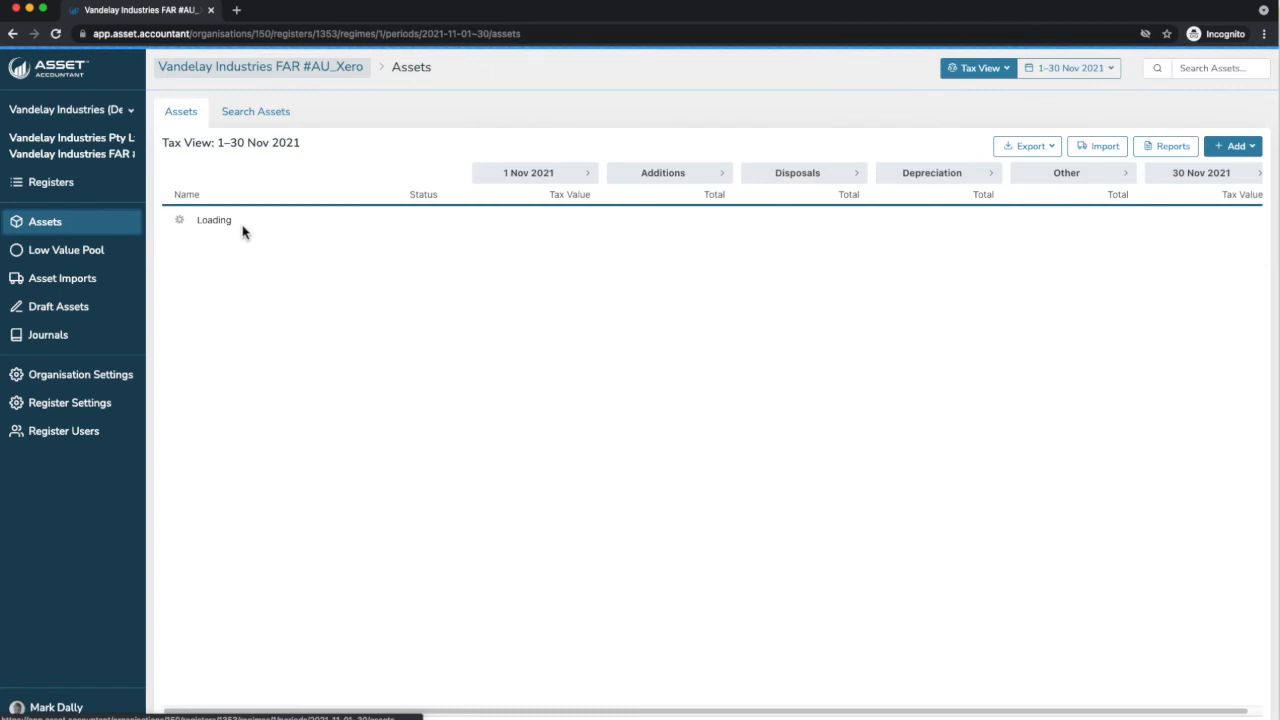
pyautogui.click(256, 110)
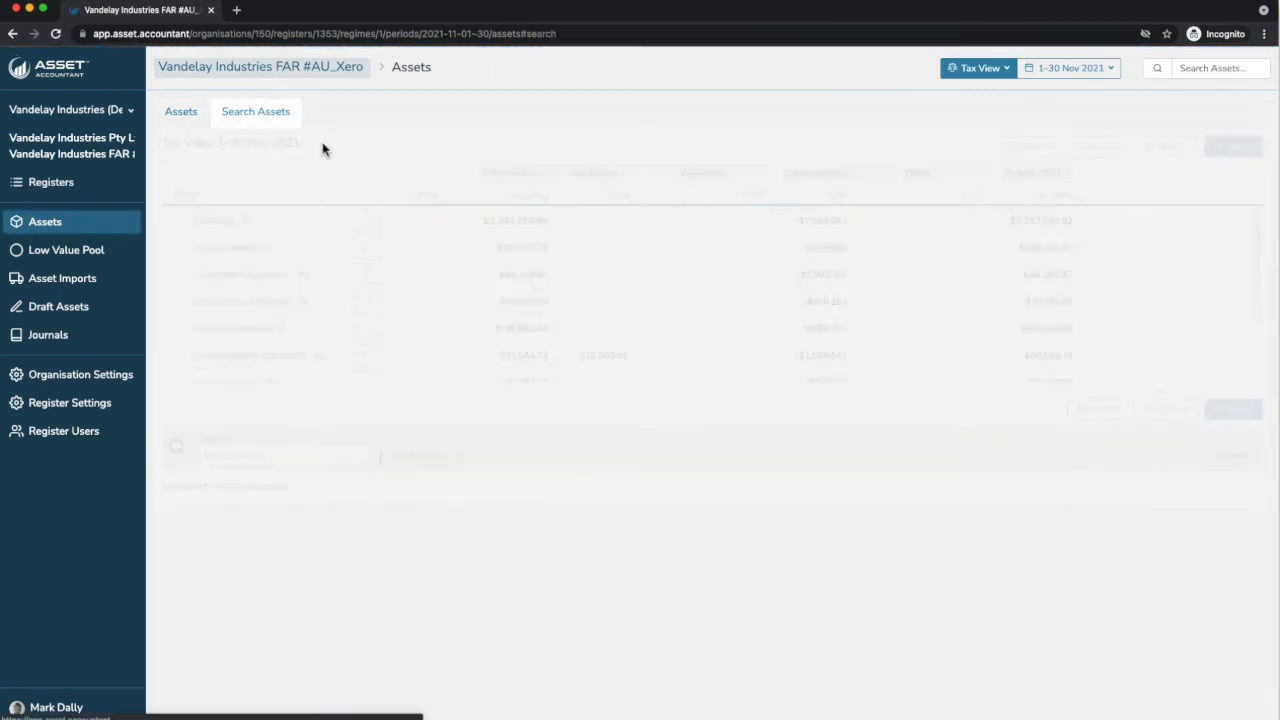
pyautogui.write('test')
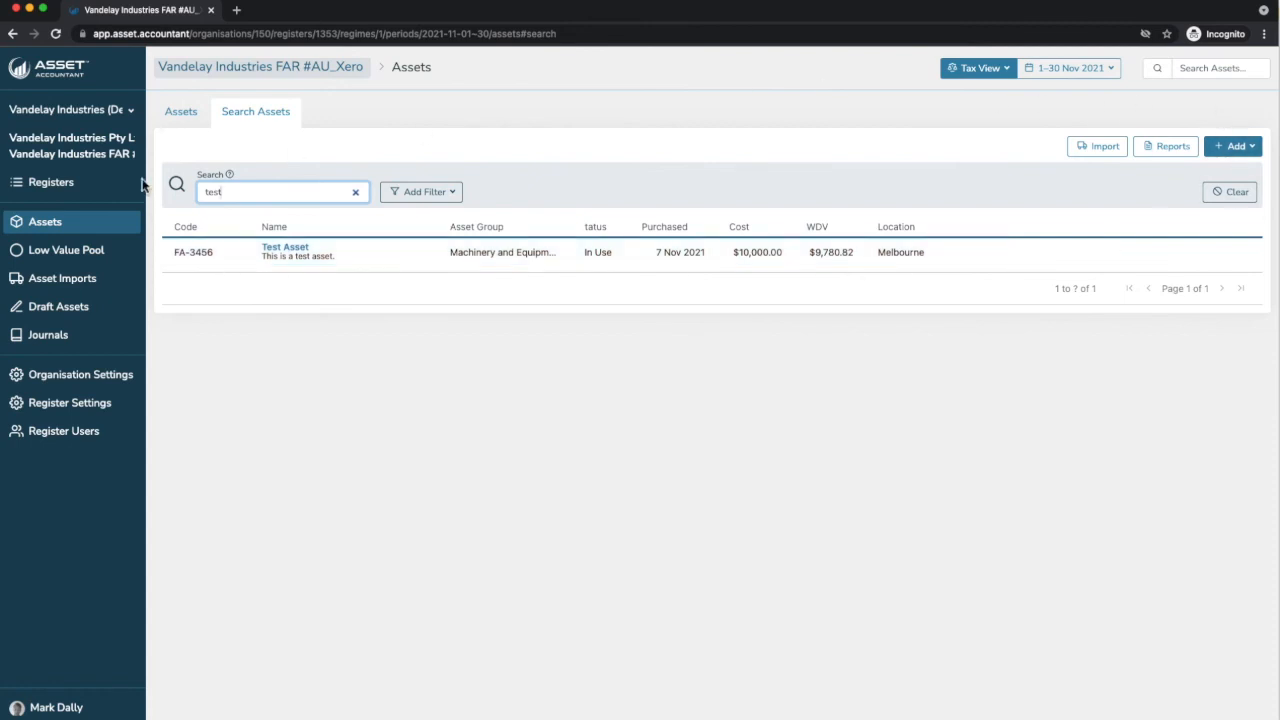
# Step: Review the 2020–21 low value pool's reconciliation, transactions, transfers, closing assets and eligible transfers
pyautogui.click(63, 251)
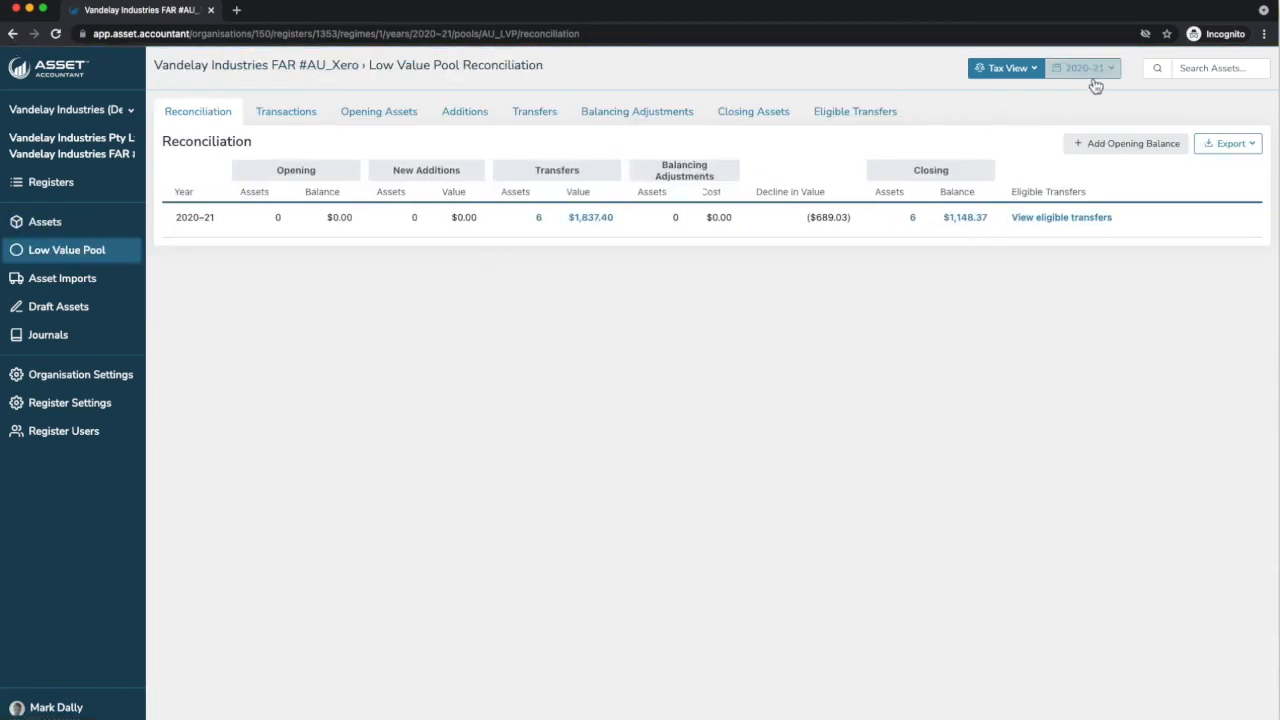
pyautogui.click(285, 121)
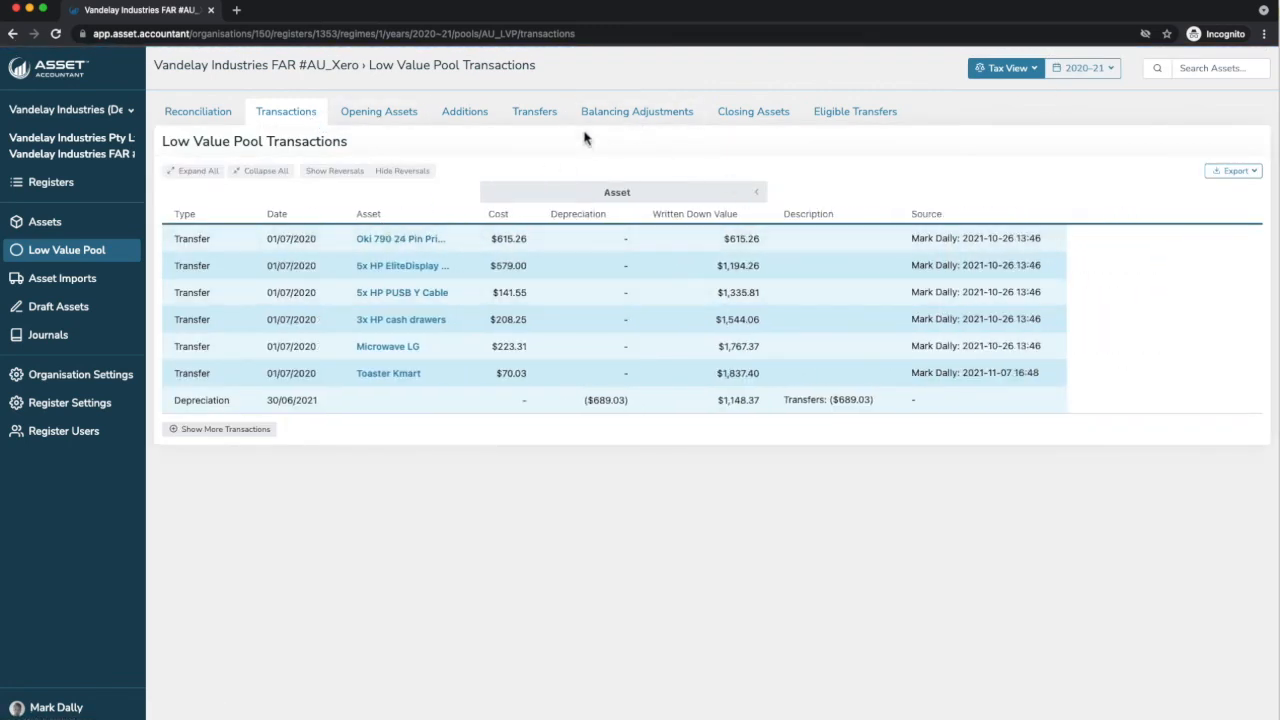
pyautogui.click(546, 127)
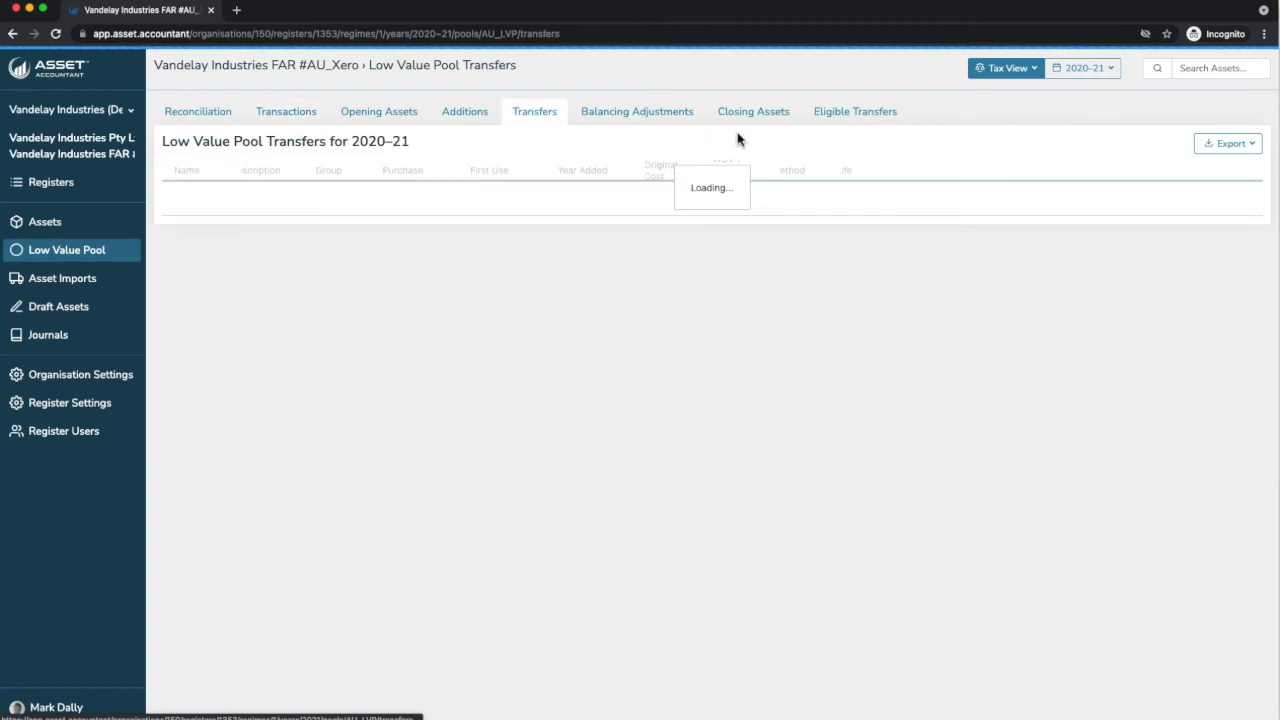
pyautogui.click(792, 123)
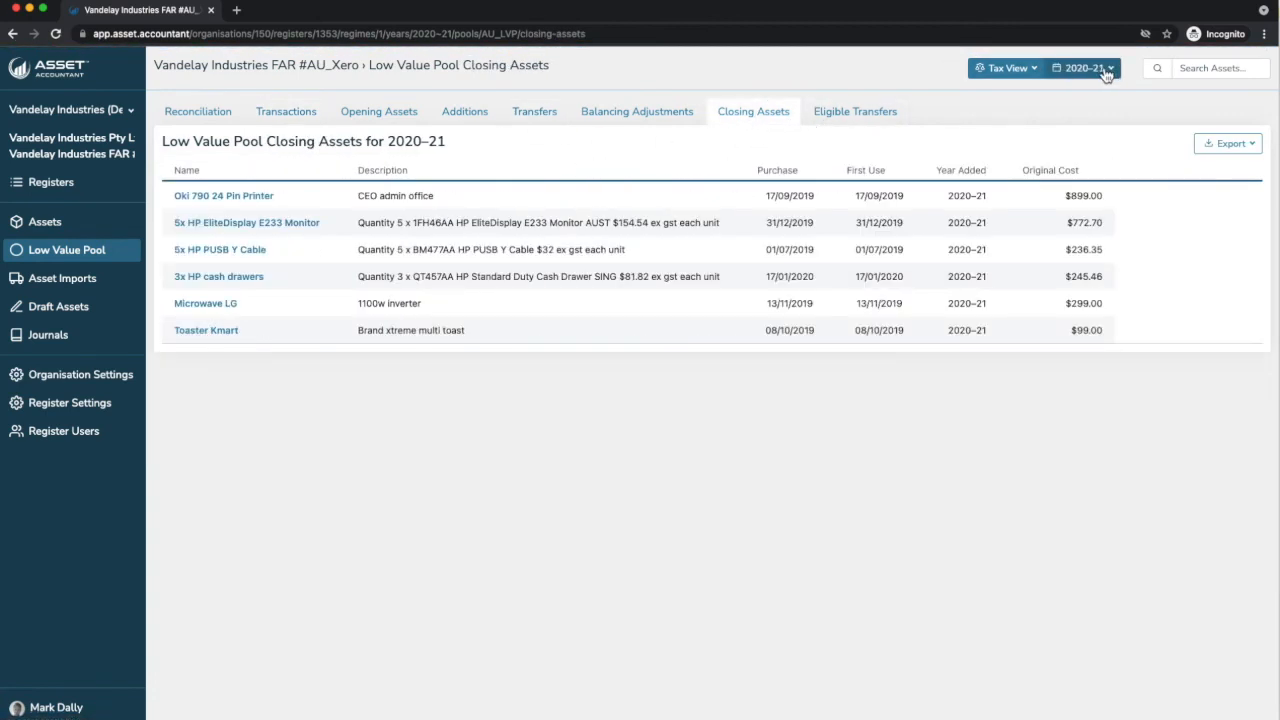
pyautogui.click(853, 117)
pyautogui.click(856, 119)
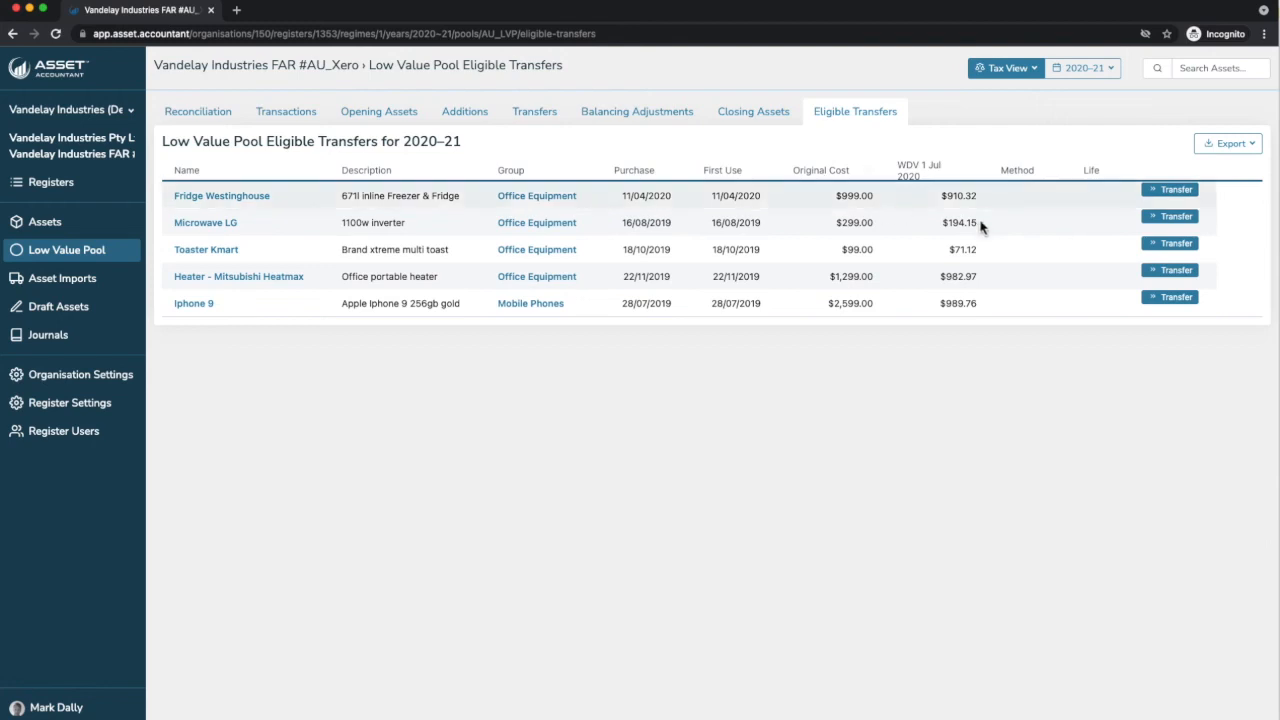
# Step: Transfer the Fridge Westinghouse to the low value pool, and review the asset's tax and accounts transactions
pyautogui.click(1170, 192)
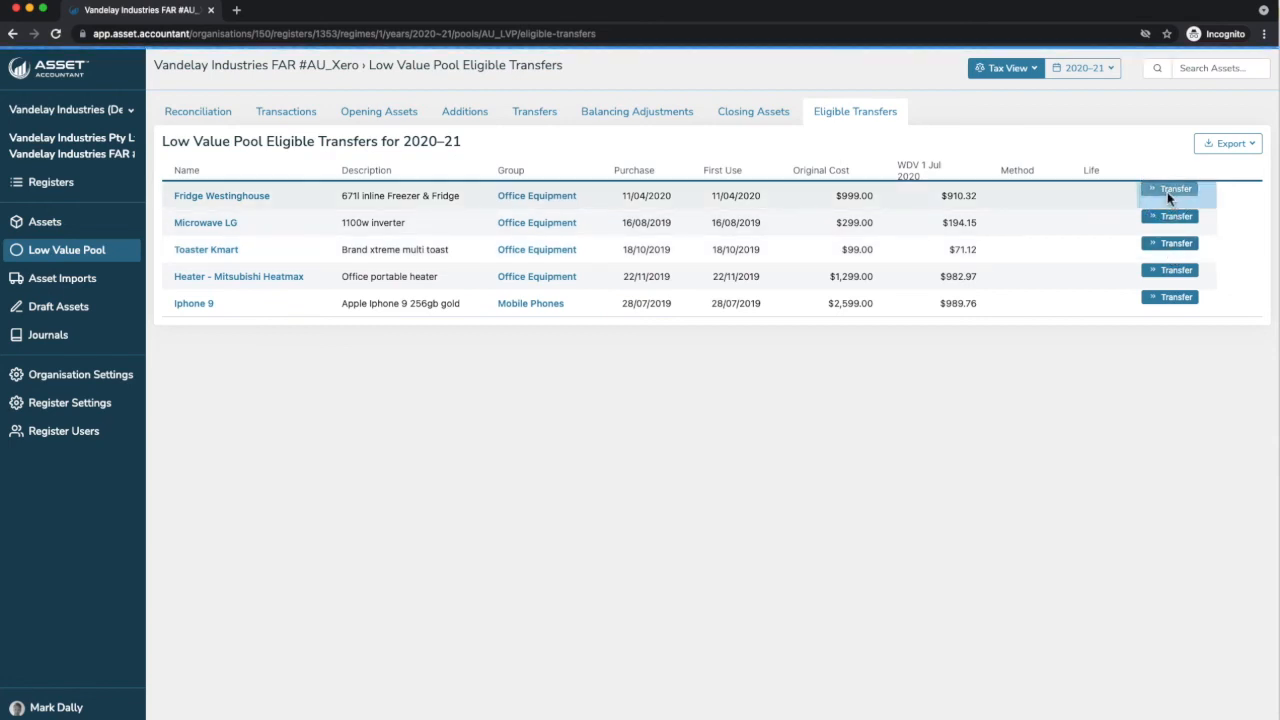
pyautogui.click(255, 197)
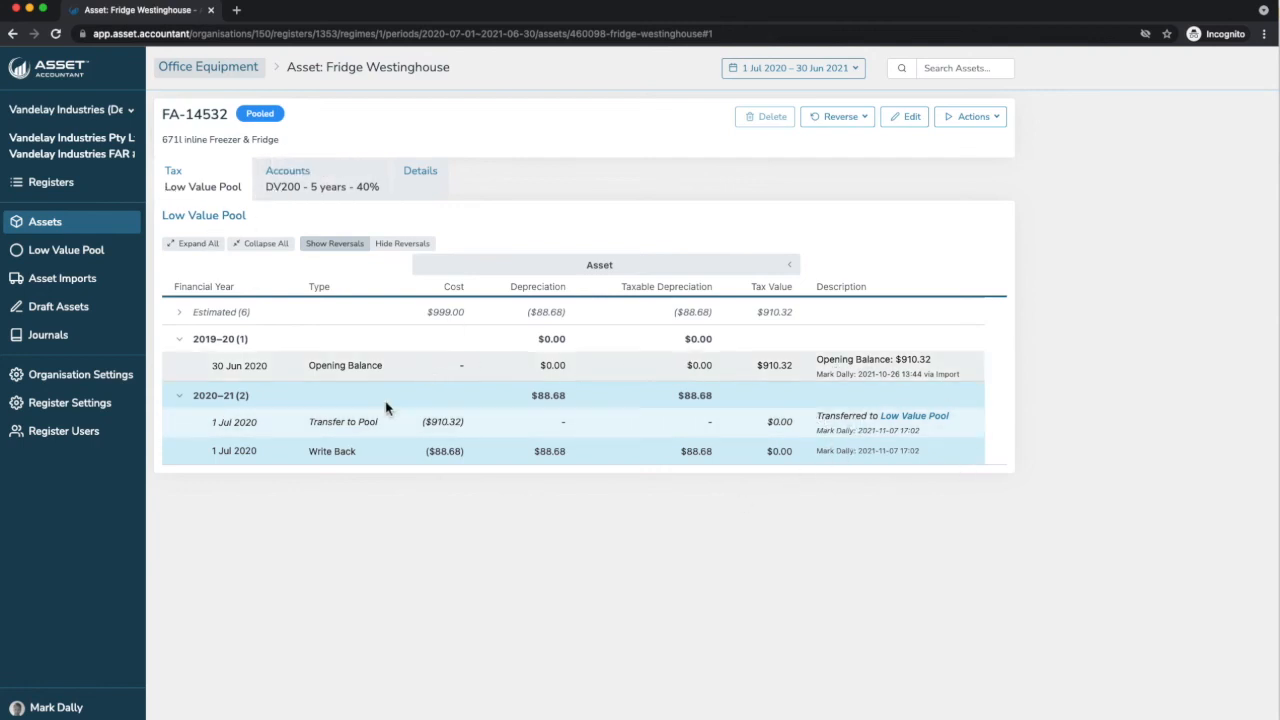
pyautogui.click(280, 186)
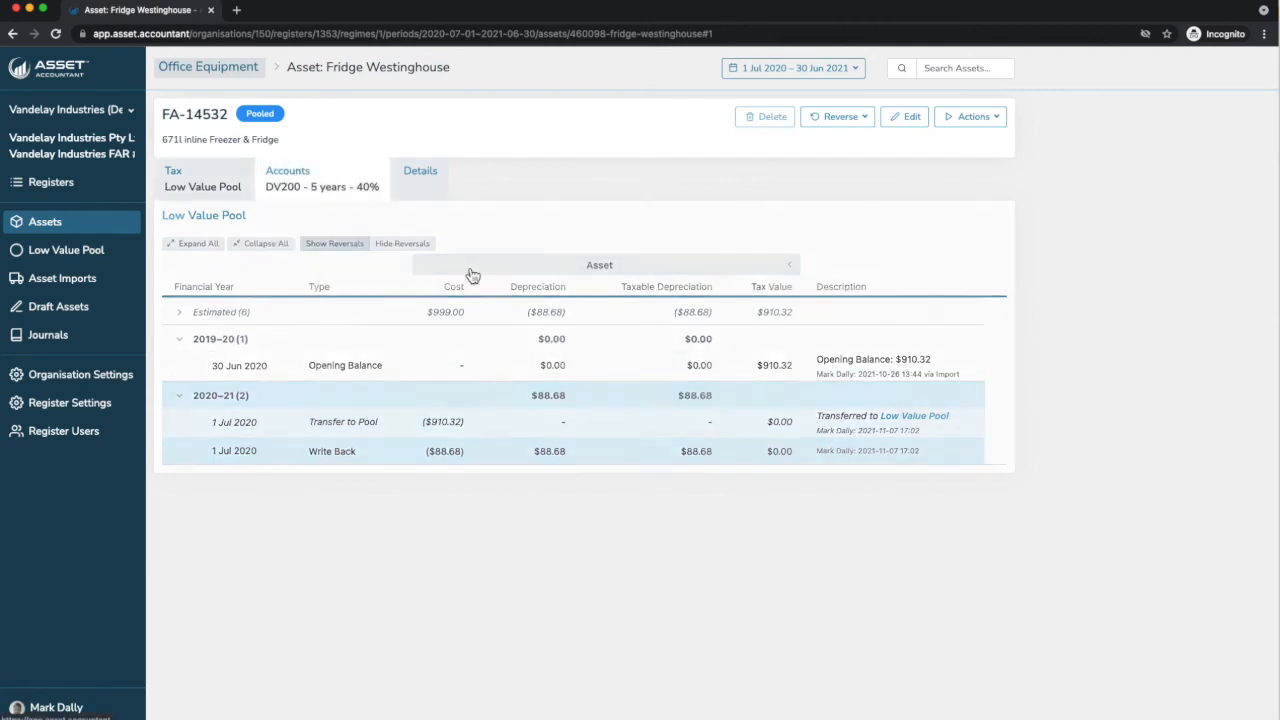
pyautogui.scroll(-2, 940, 458)
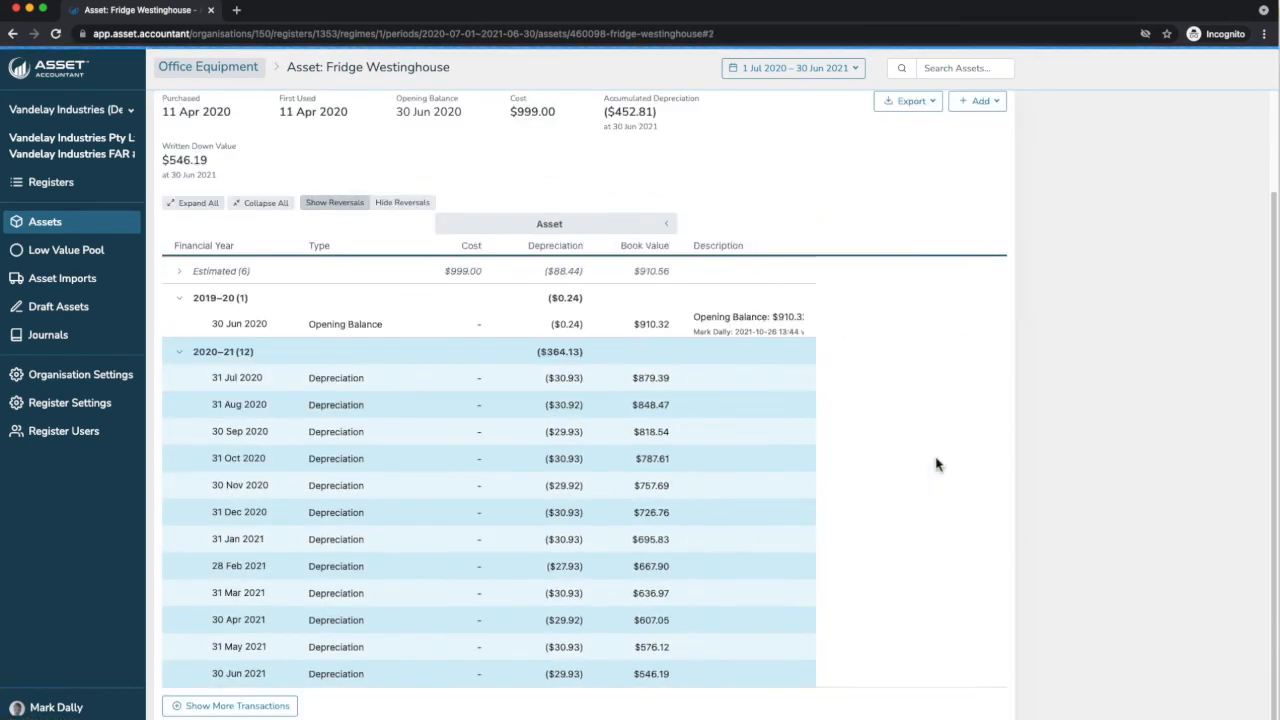
pyautogui.scroll(2, 937, 463)
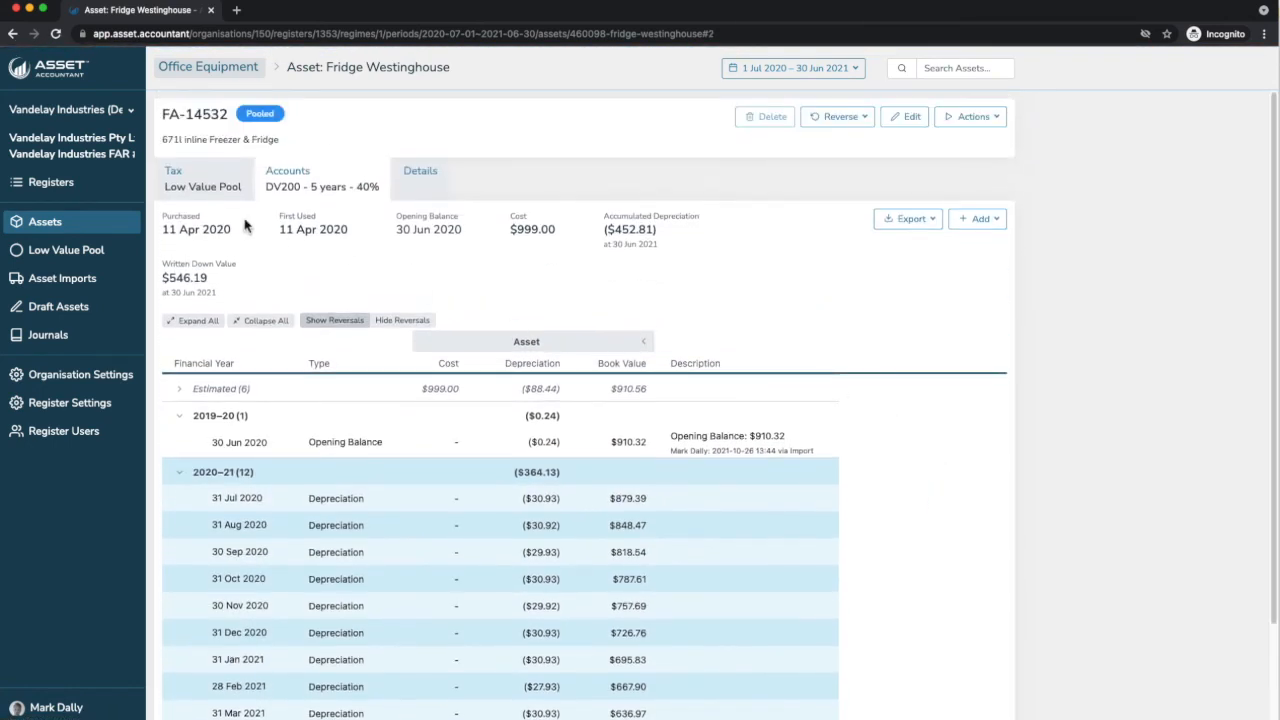
pyautogui.click(188, 186)
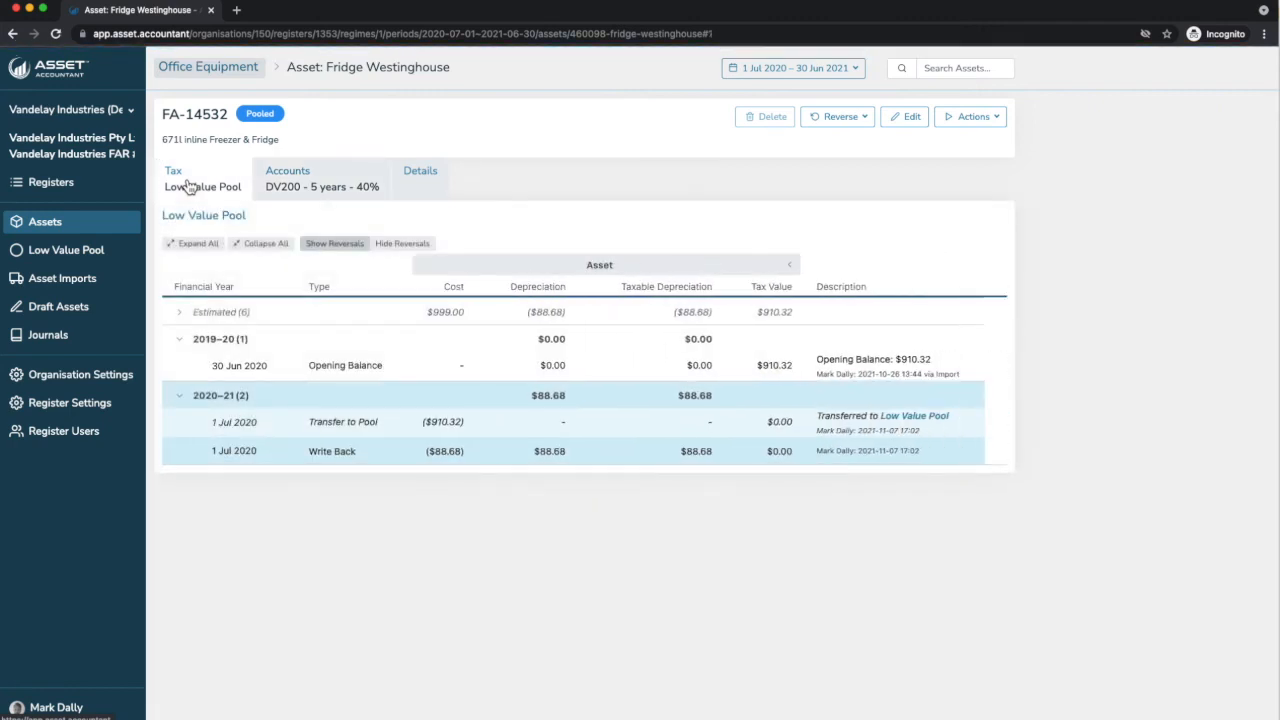
# Step: Open the draft journal "AssetAccountant Movements for 30 Jun 2021" and examine its depreciation entries by asset group
pyautogui.click(50, 338)
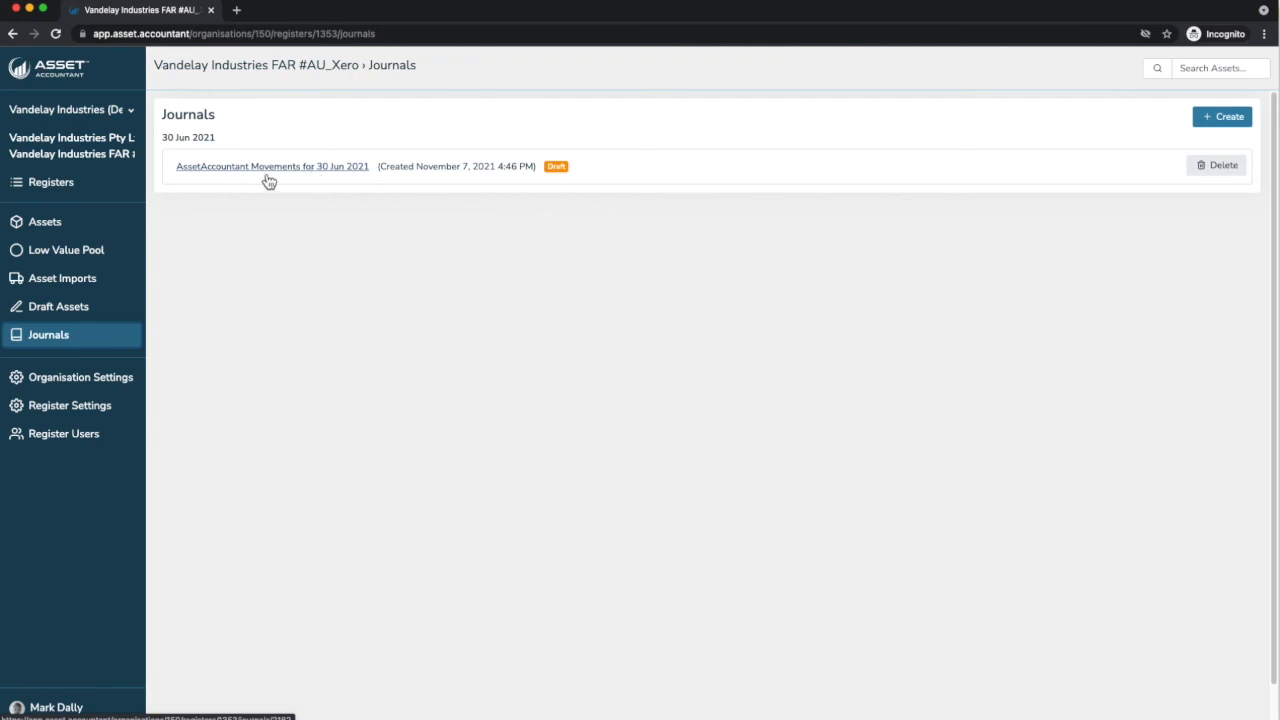
pyautogui.click(267, 170)
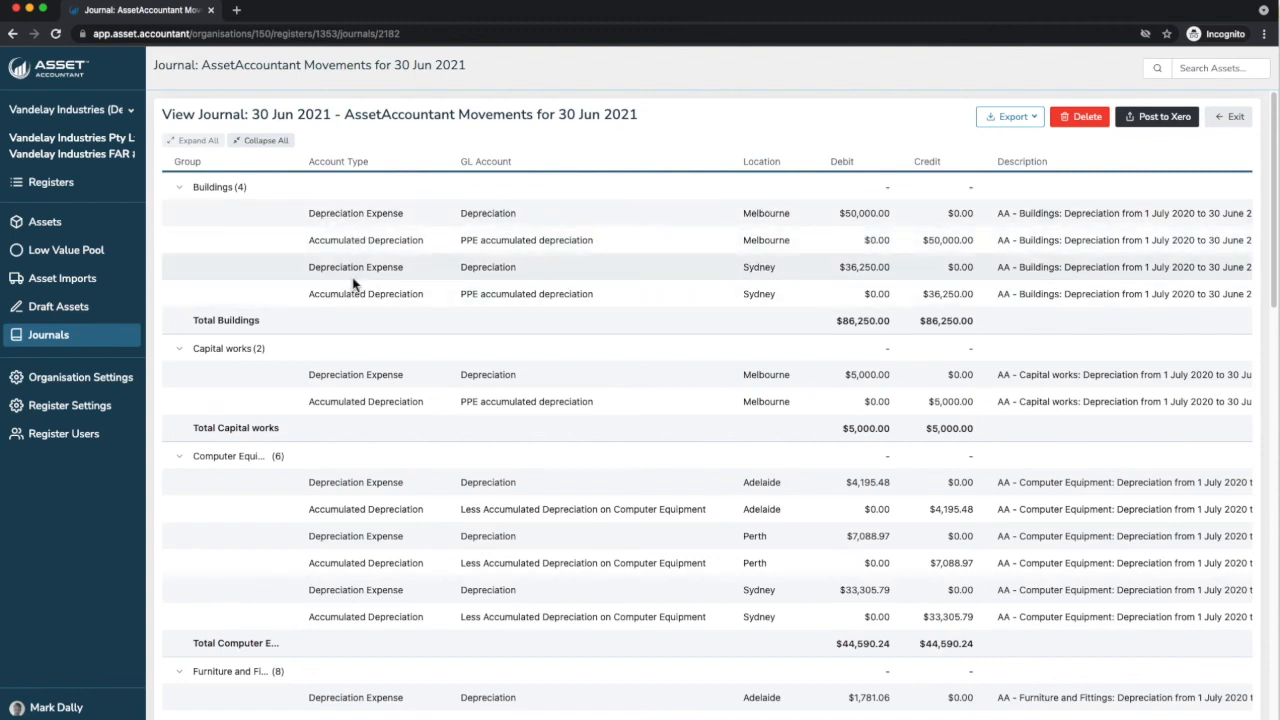
pyautogui.scroll(-15, 353, 285)
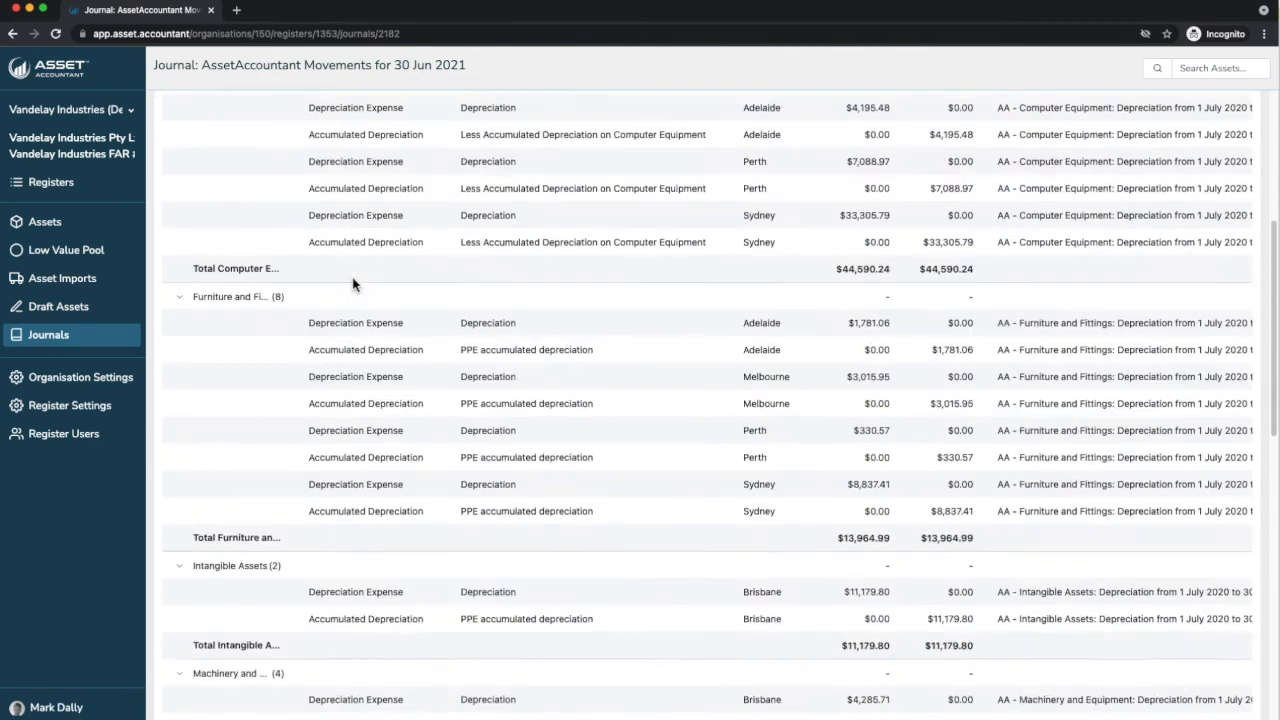
pyautogui.scroll(15, 353, 285)
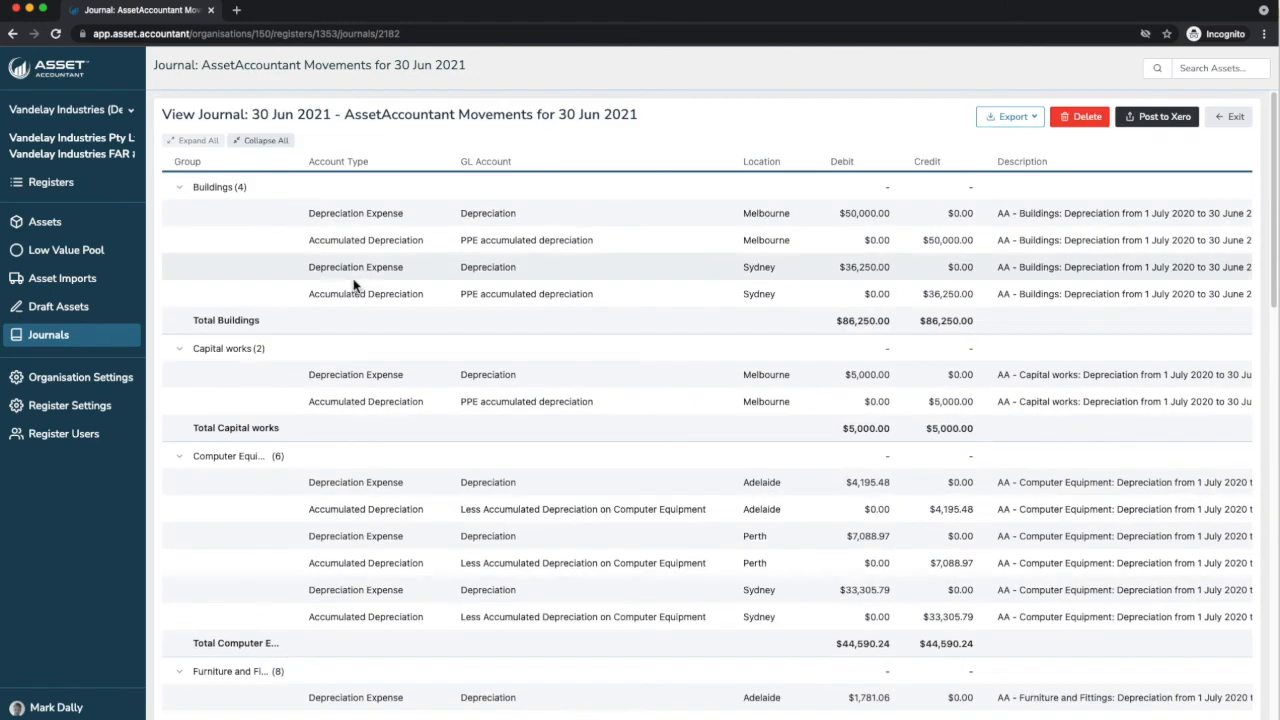
# Step: Inspect the journal's options for posting to Xero and exporting, and exit the journal without posting or exporting
pyautogui.click(1157, 118)
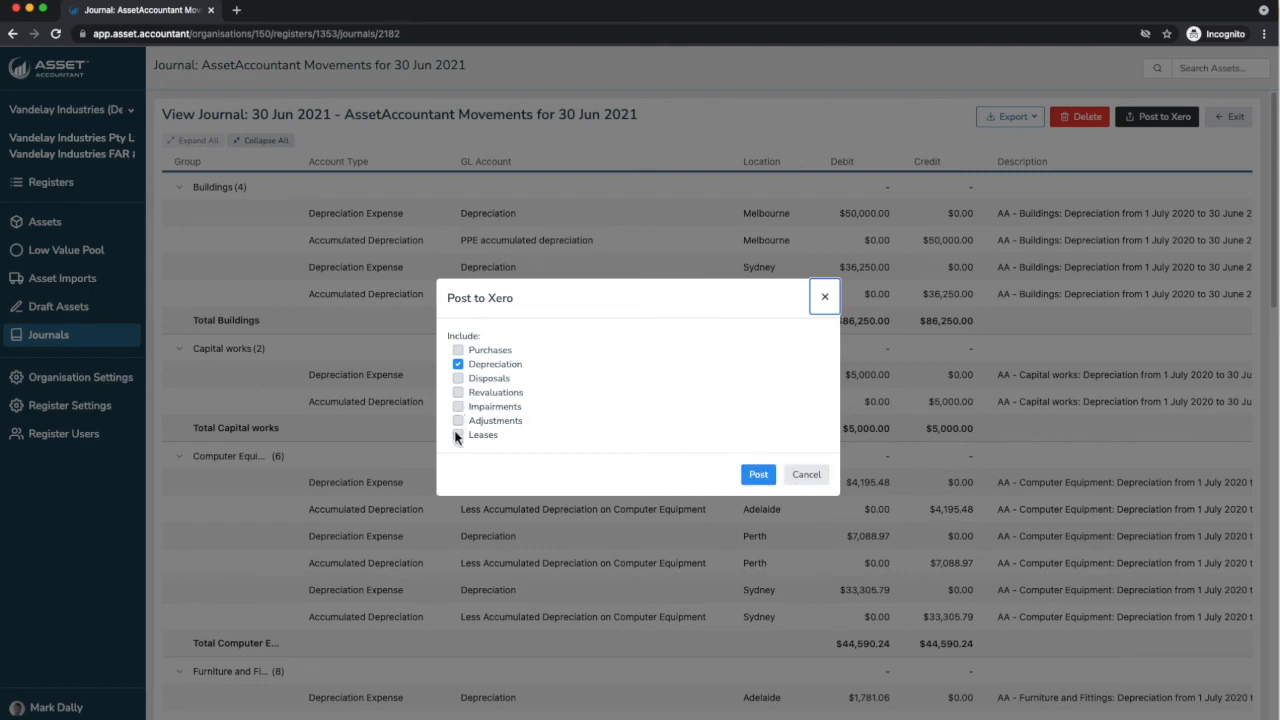
pyautogui.click(821, 478)
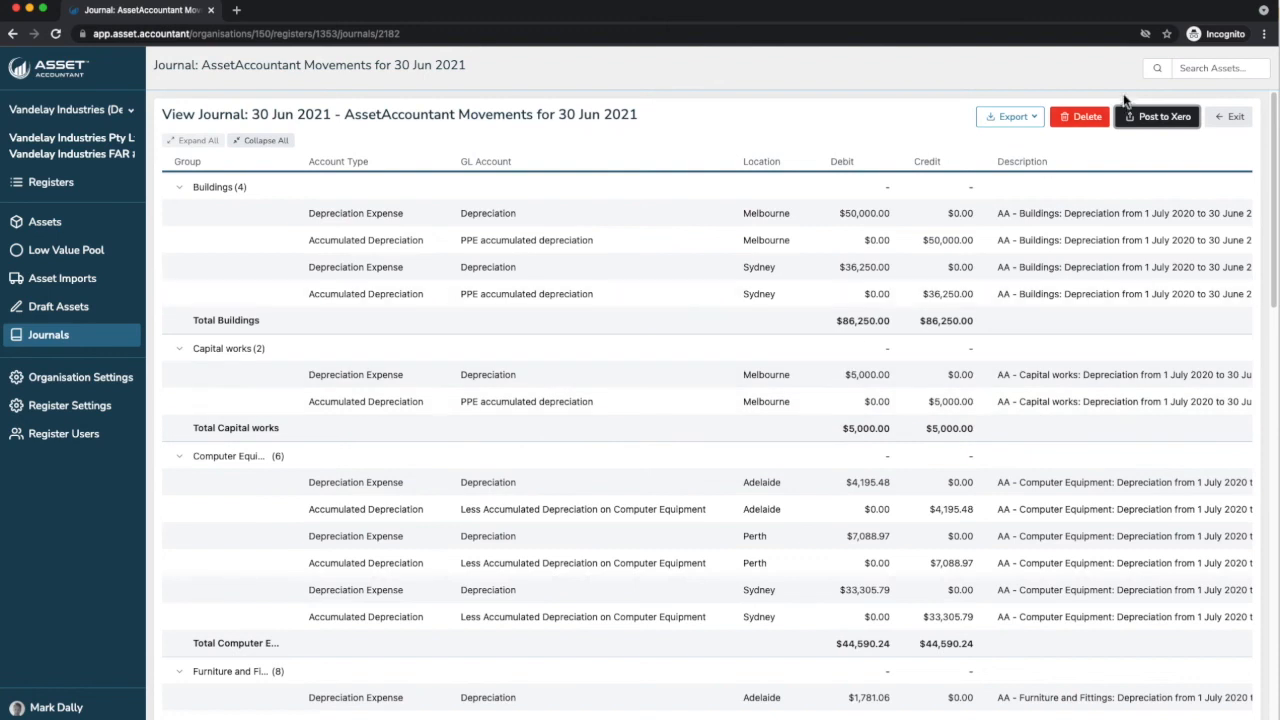
pyautogui.click(1034, 117)
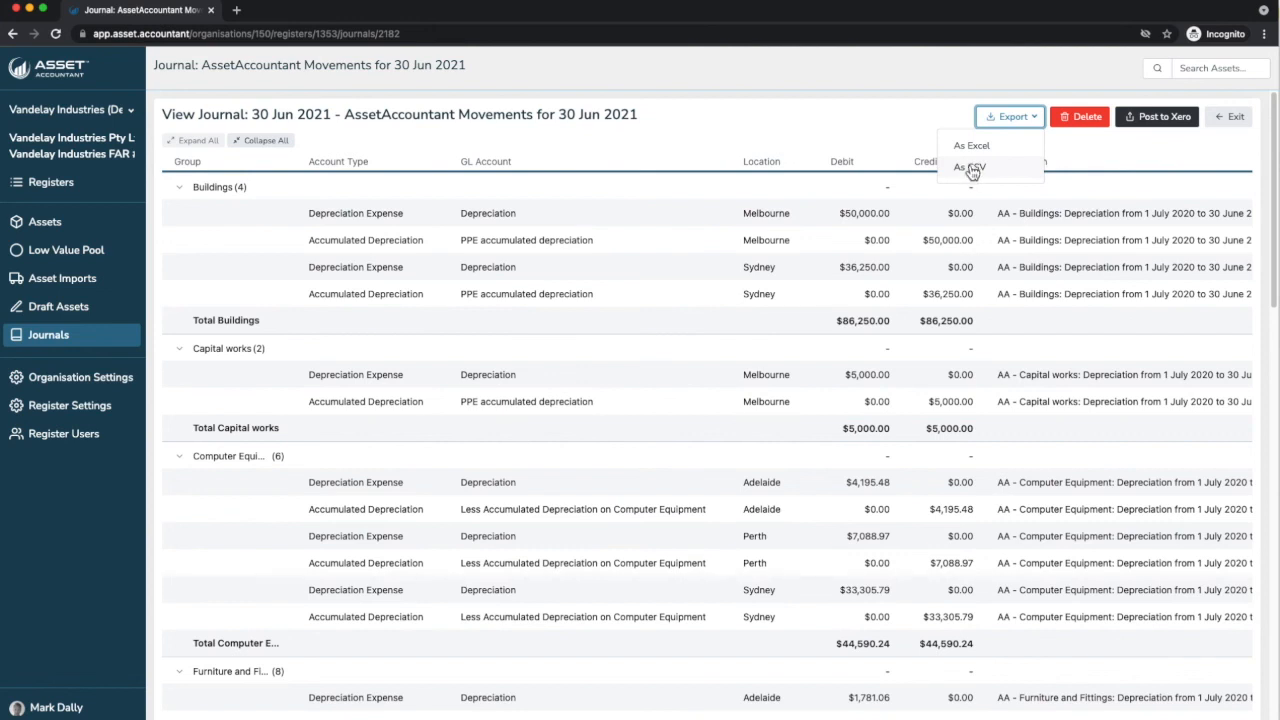
pyautogui.click(1230, 117)
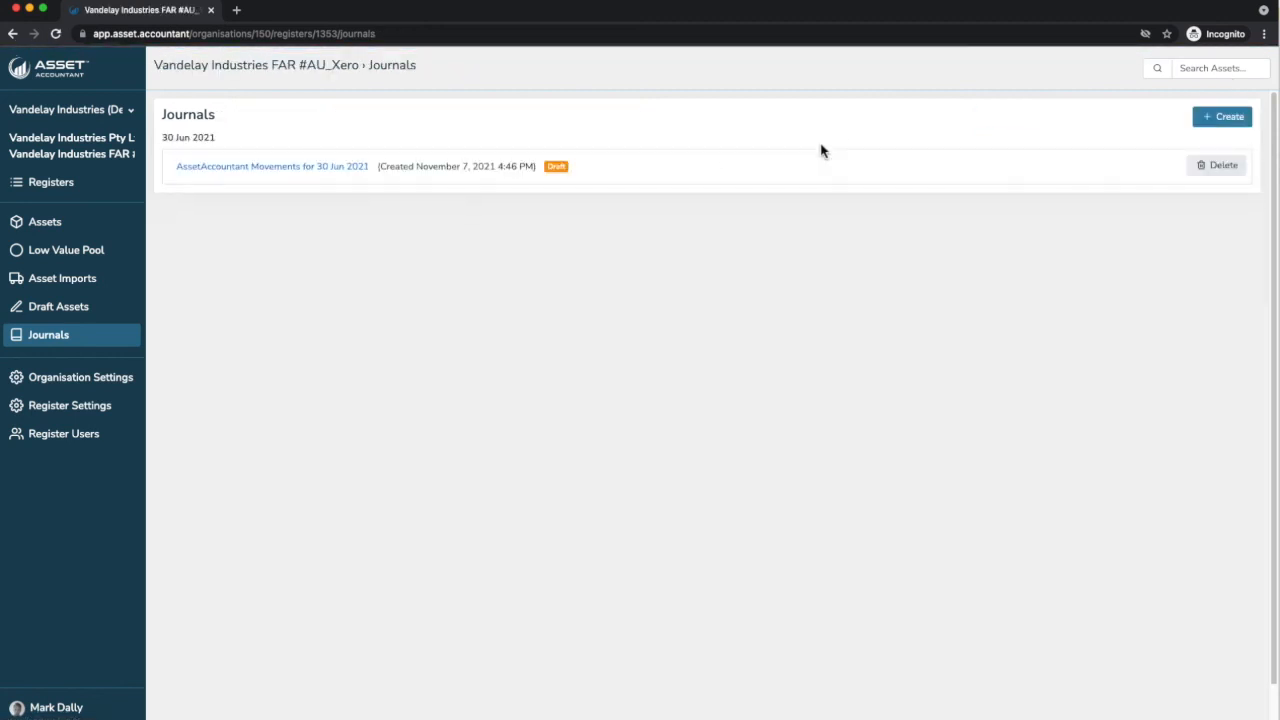
# Step: Return to the register's asset list and start adding an HP/Lease asset
pyautogui.click(45, 221)
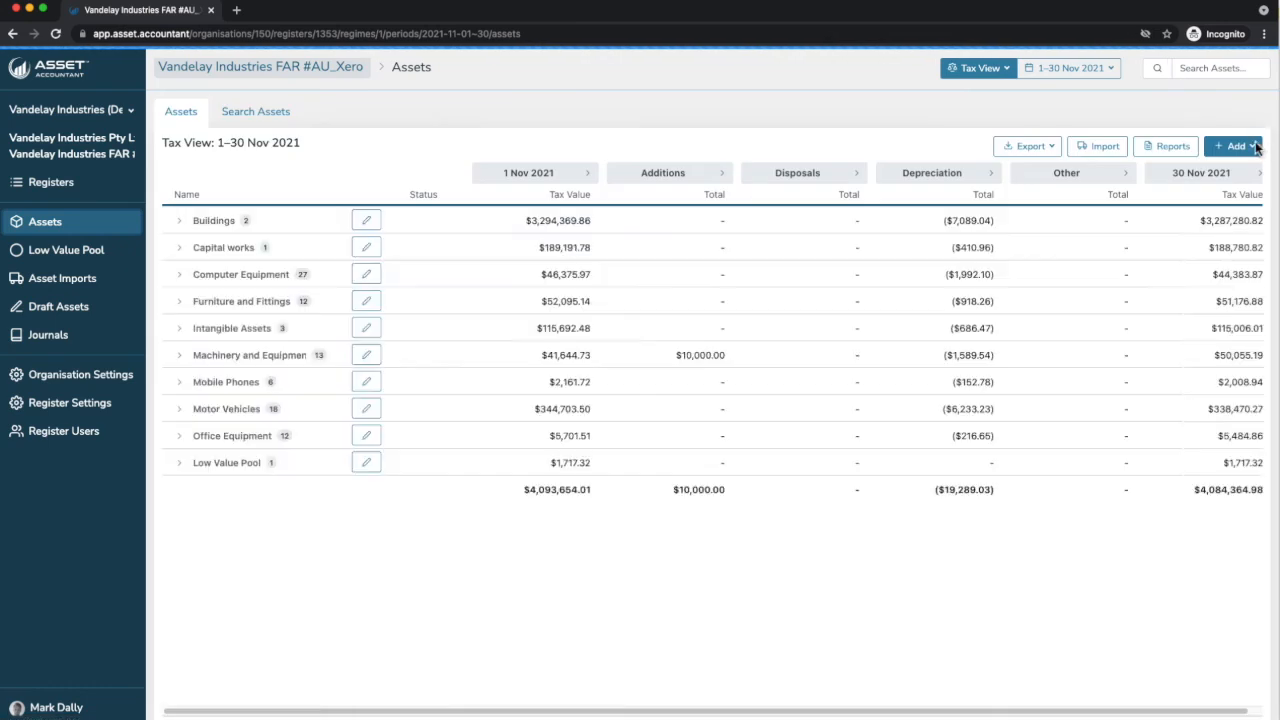
pyautogui.click(1250, 148)
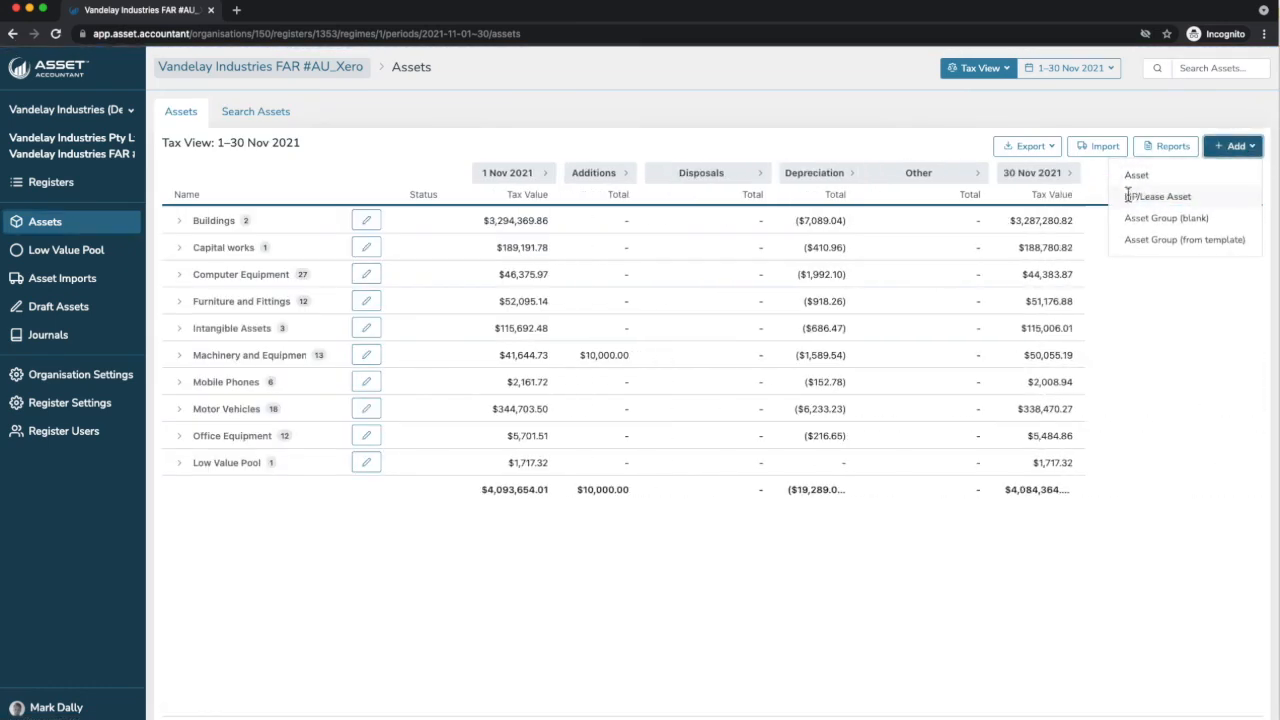
pyautogui.click(1140, 197)
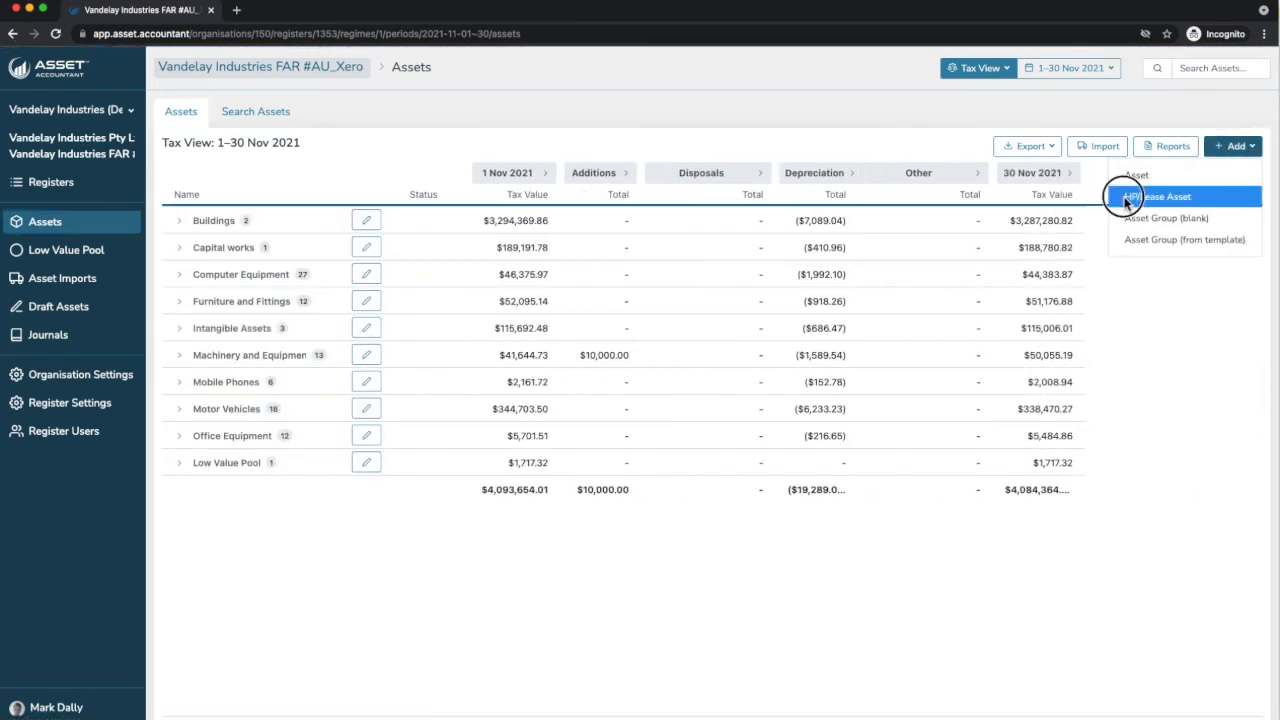
pyautogui.click(1234, 148)
pyautogui.click(1163, 200)
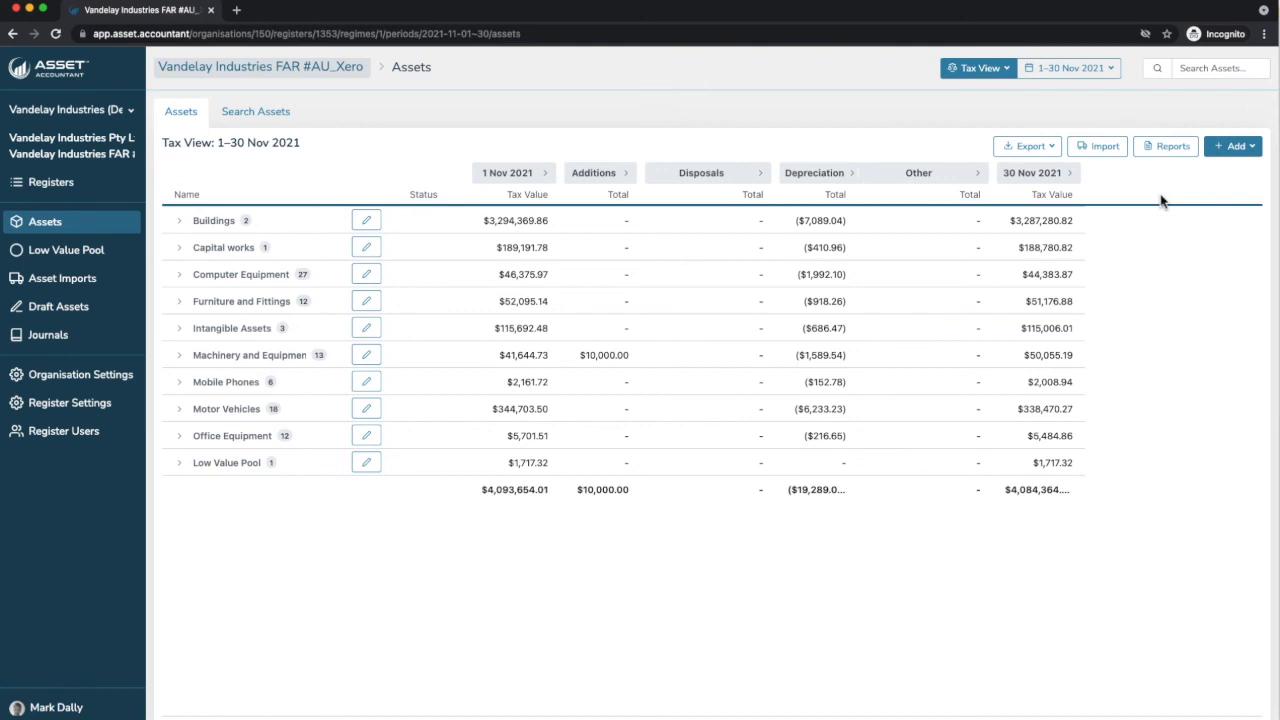